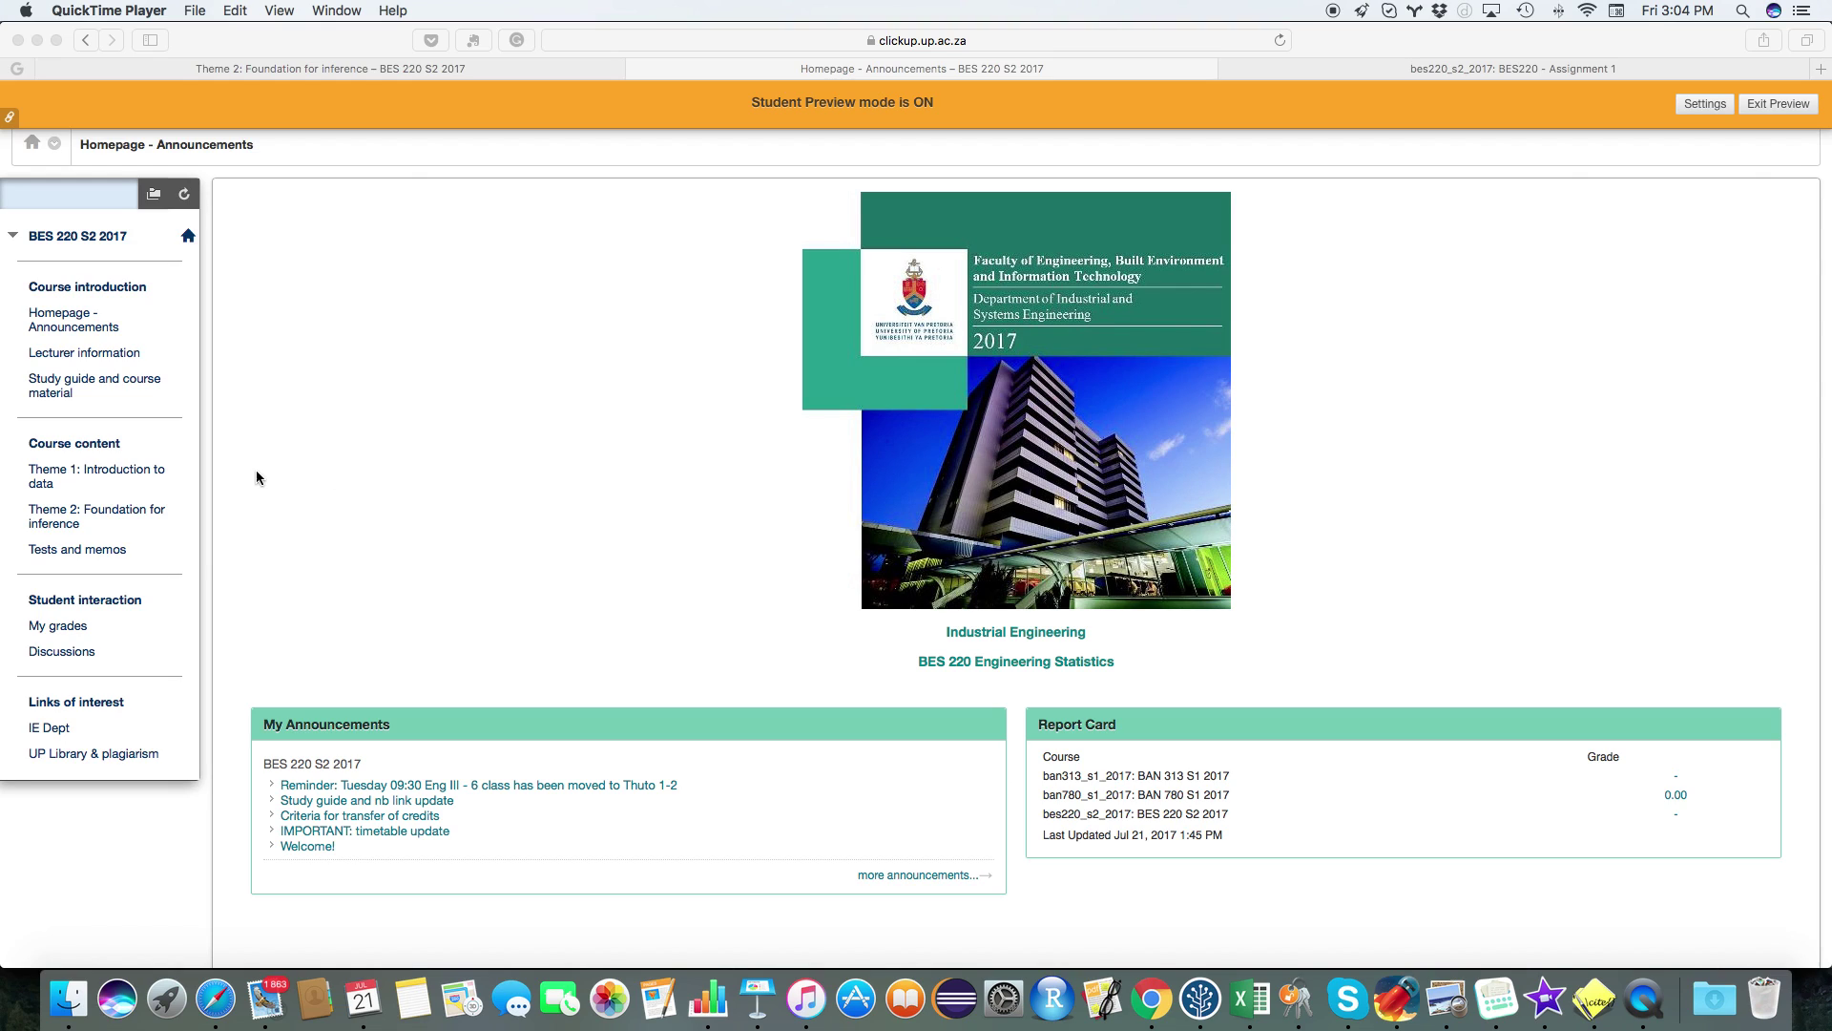
- Open the Theme 1: Introduction to data page and scroll down to the BES220 Assignment 1 link
{"action": "left_click", "coordinate": [149, 476]}
{"action": "left_click", "coordinate": [134, 475]}
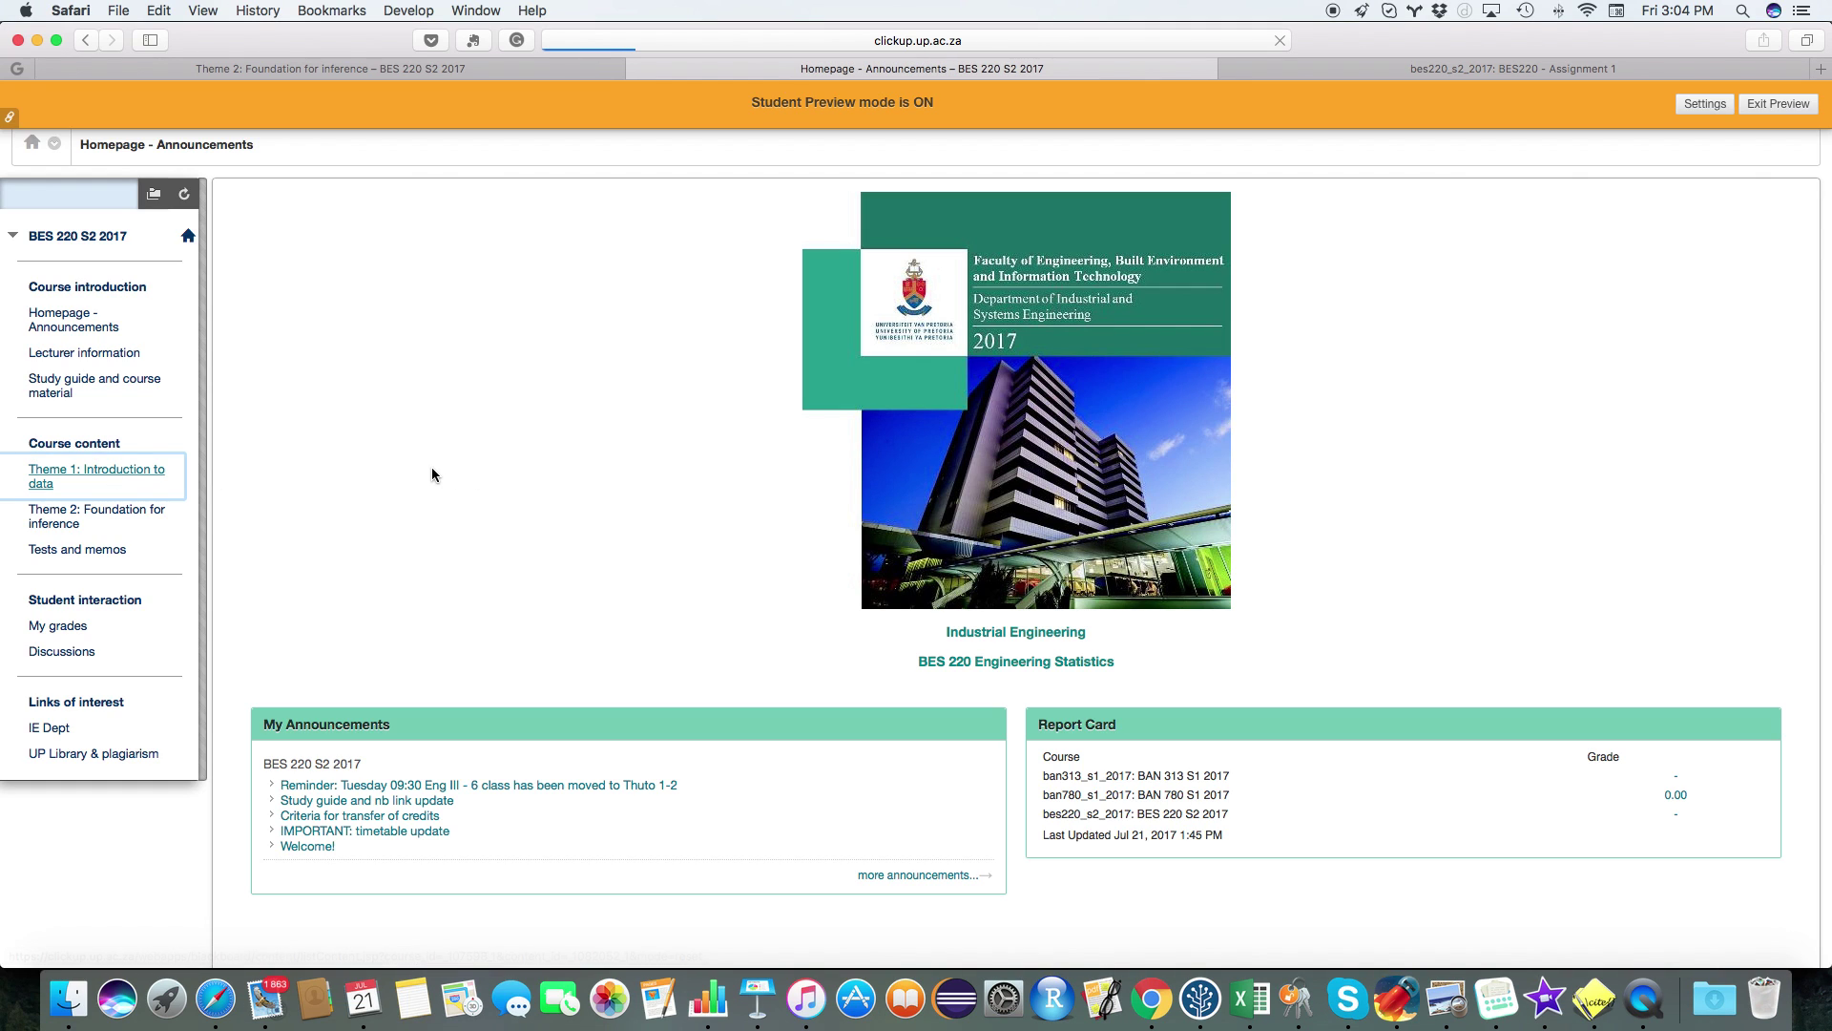
{"action": "scroll", "coordinate": [409, 424], "scroll_direction": "down", "scroll_amount": 1}
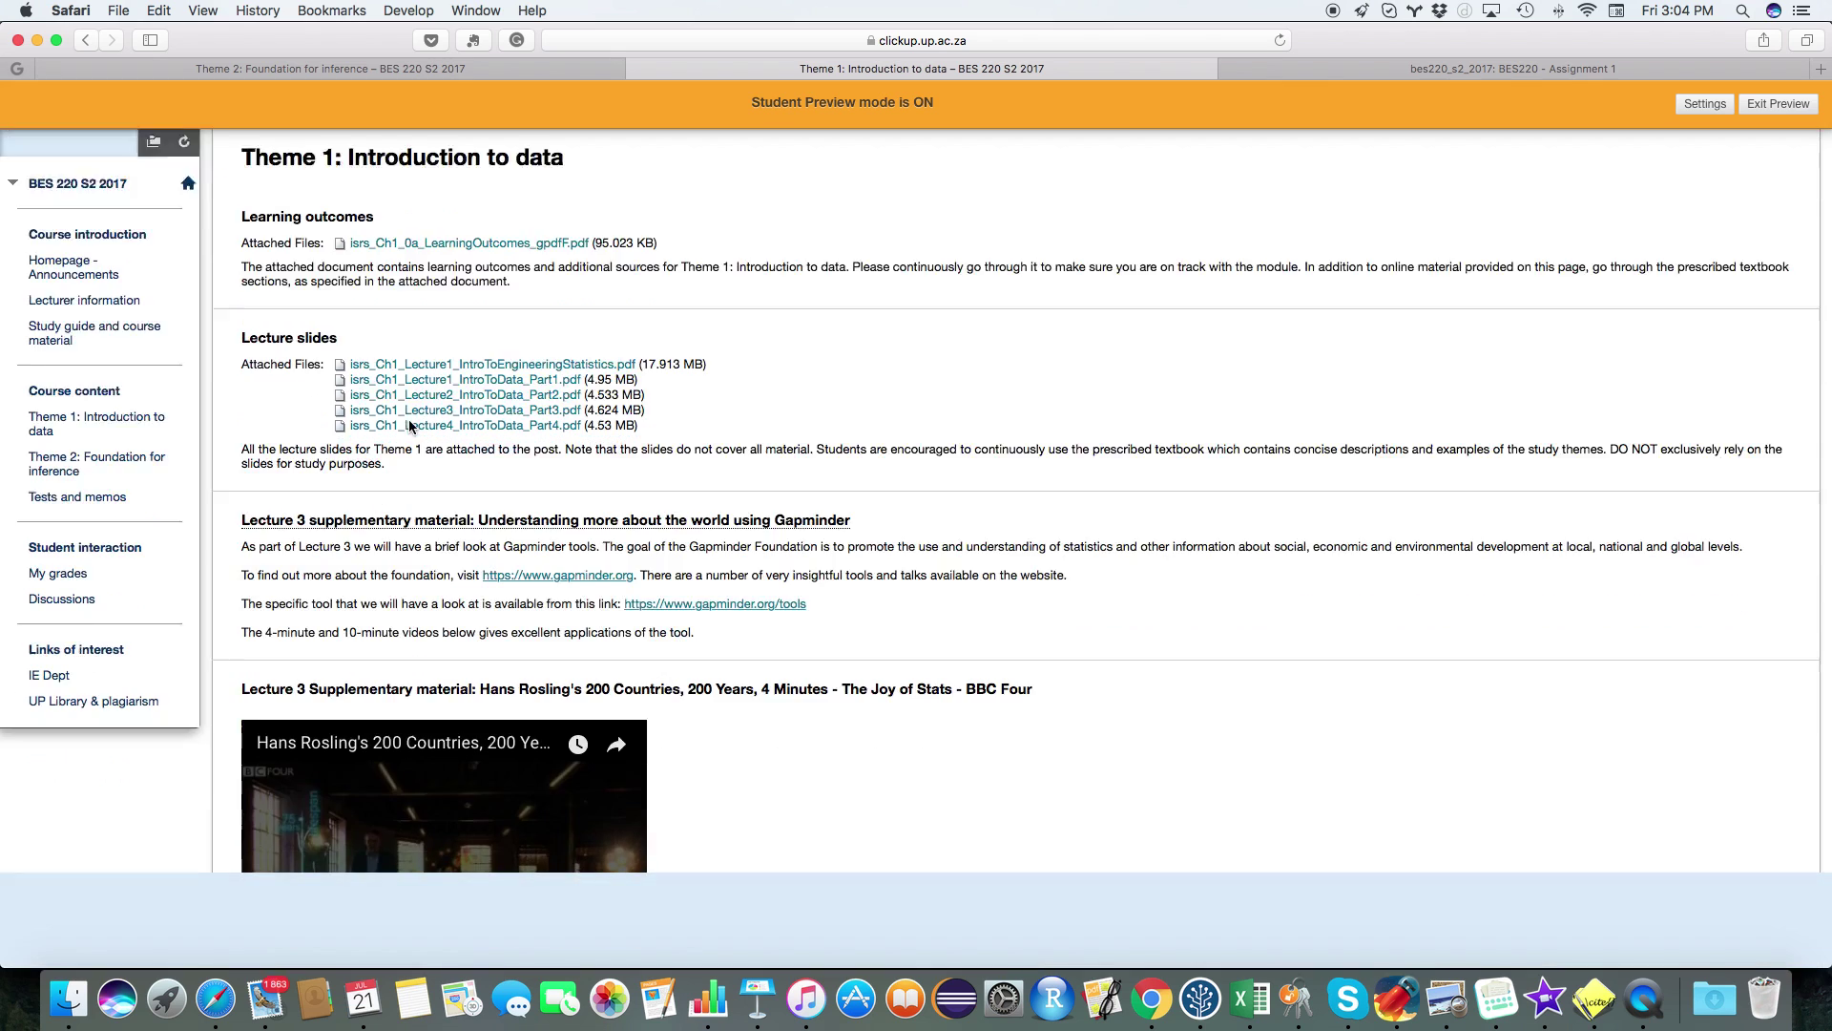
{"action": "scroll", "coordinate": [408, 420], "scroll_direction": "down", "scroll_amount": 20}
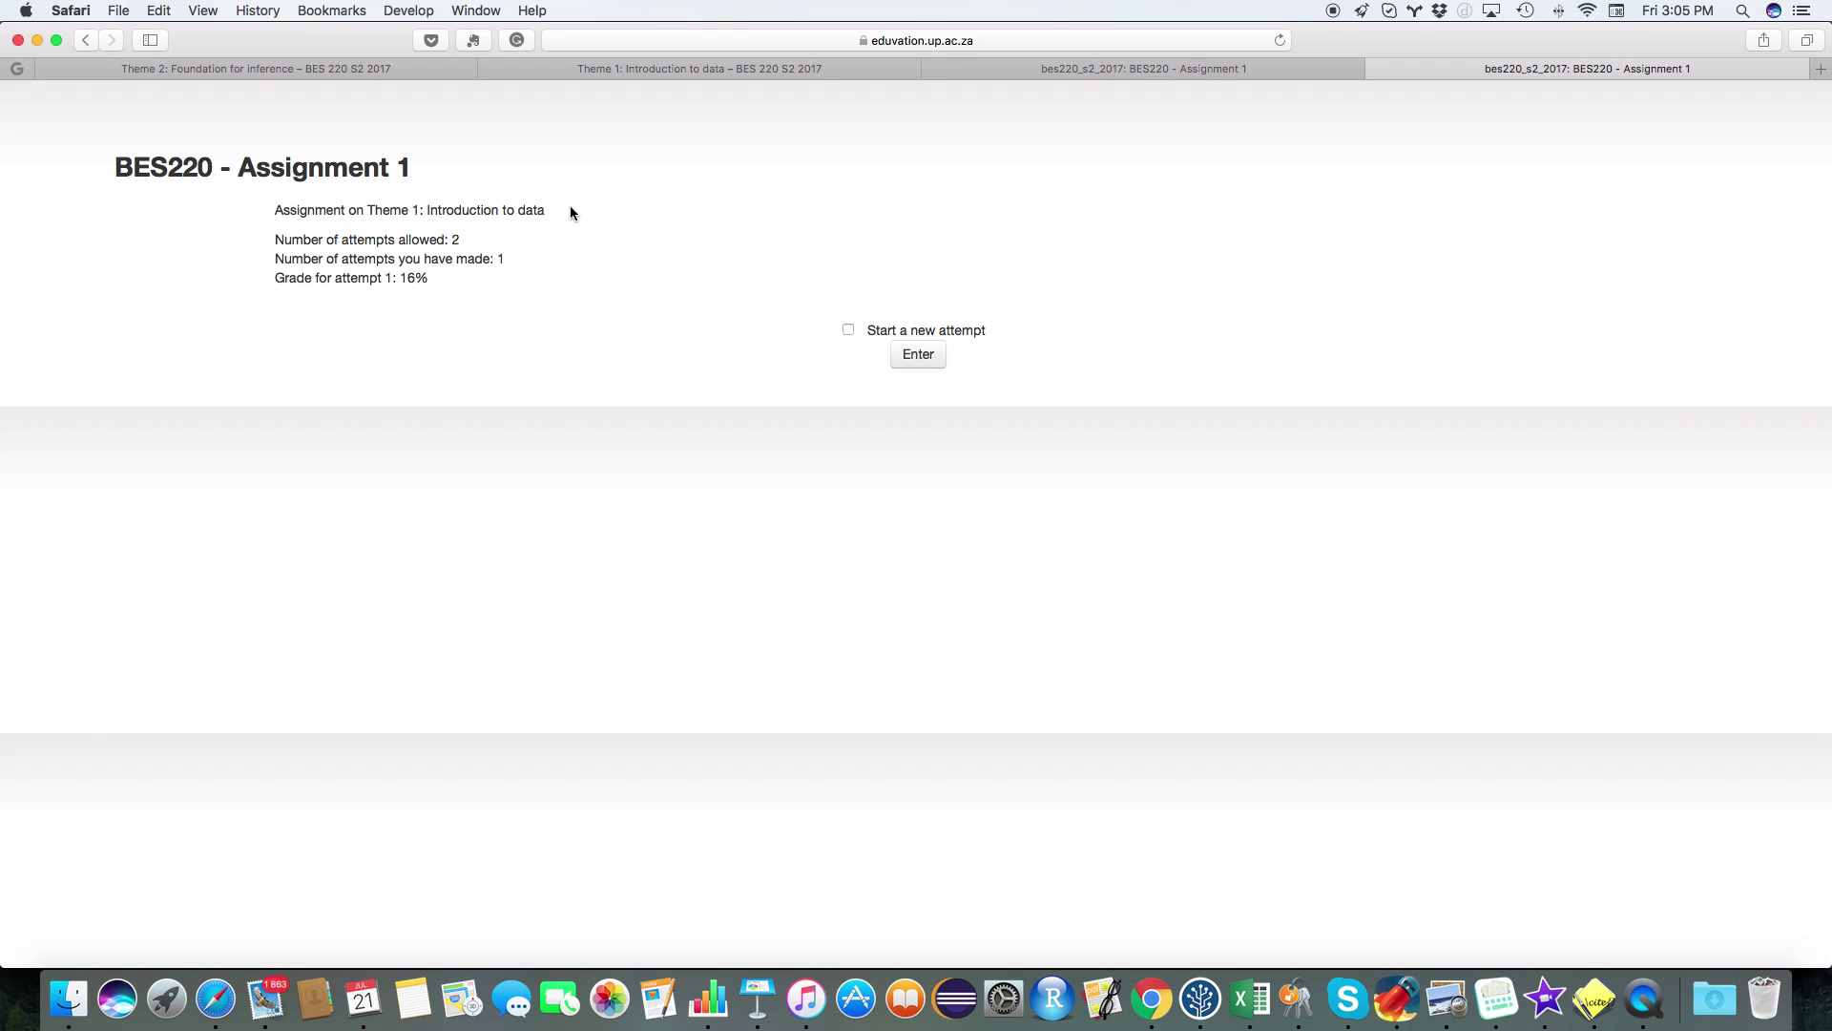
- Start a new attempt and read through the 8-question, 70-mark Assignment 1 instructions
{"action": "left_click", "coordinate": [848, 330]}
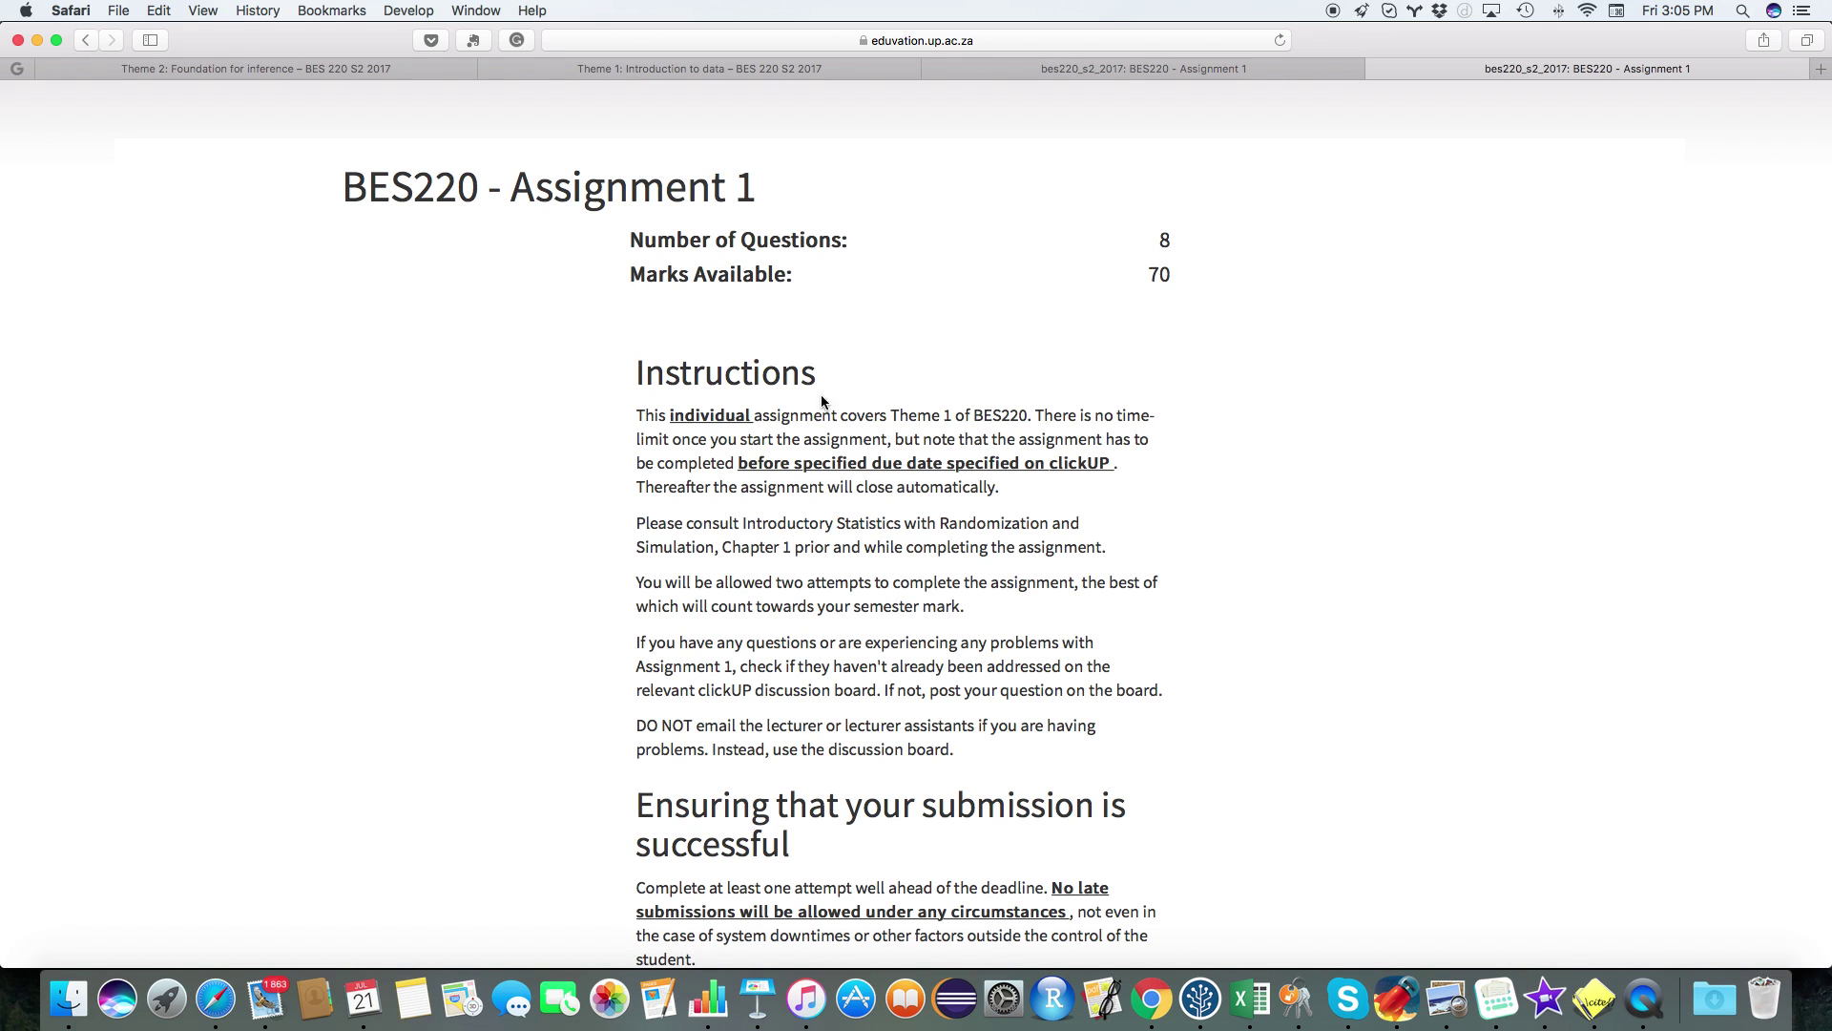
{"action": "scroll", "coordinate": [799, 391], "scroll_direction": "down", "scroll_amount": 2}
{"action": "scroll", "coordinate": [799, 391], "scroll_direction": "up", "scroll_amount": 2}
{"action": "scroll", "coordinate": [799, 390], "scroll_direction": "down", "scroll_amount": 1}
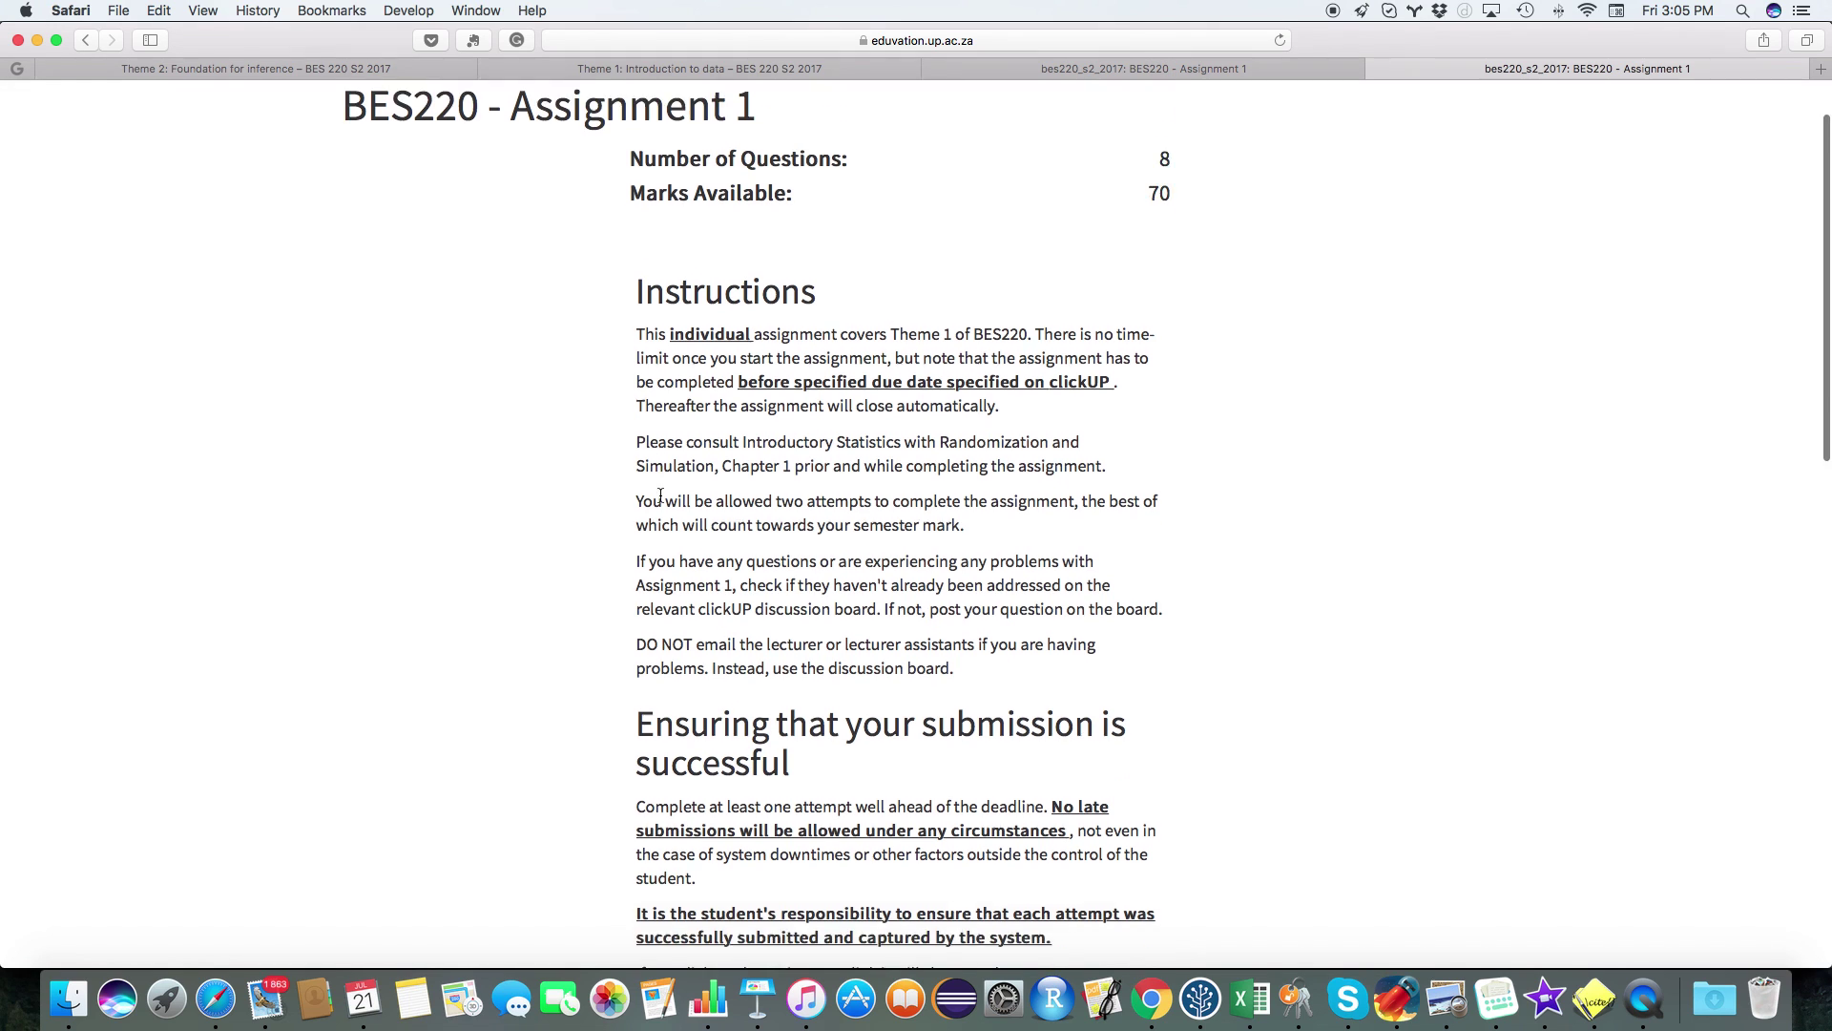
{"action": "scroll", "coordinate": [660, 496], "scroll_direction": "down", "scroll_amount": 5}
{"action": "scroll", "coordinate": [661, 496], "scroll_direction": "up", "scroll_amount": 6}
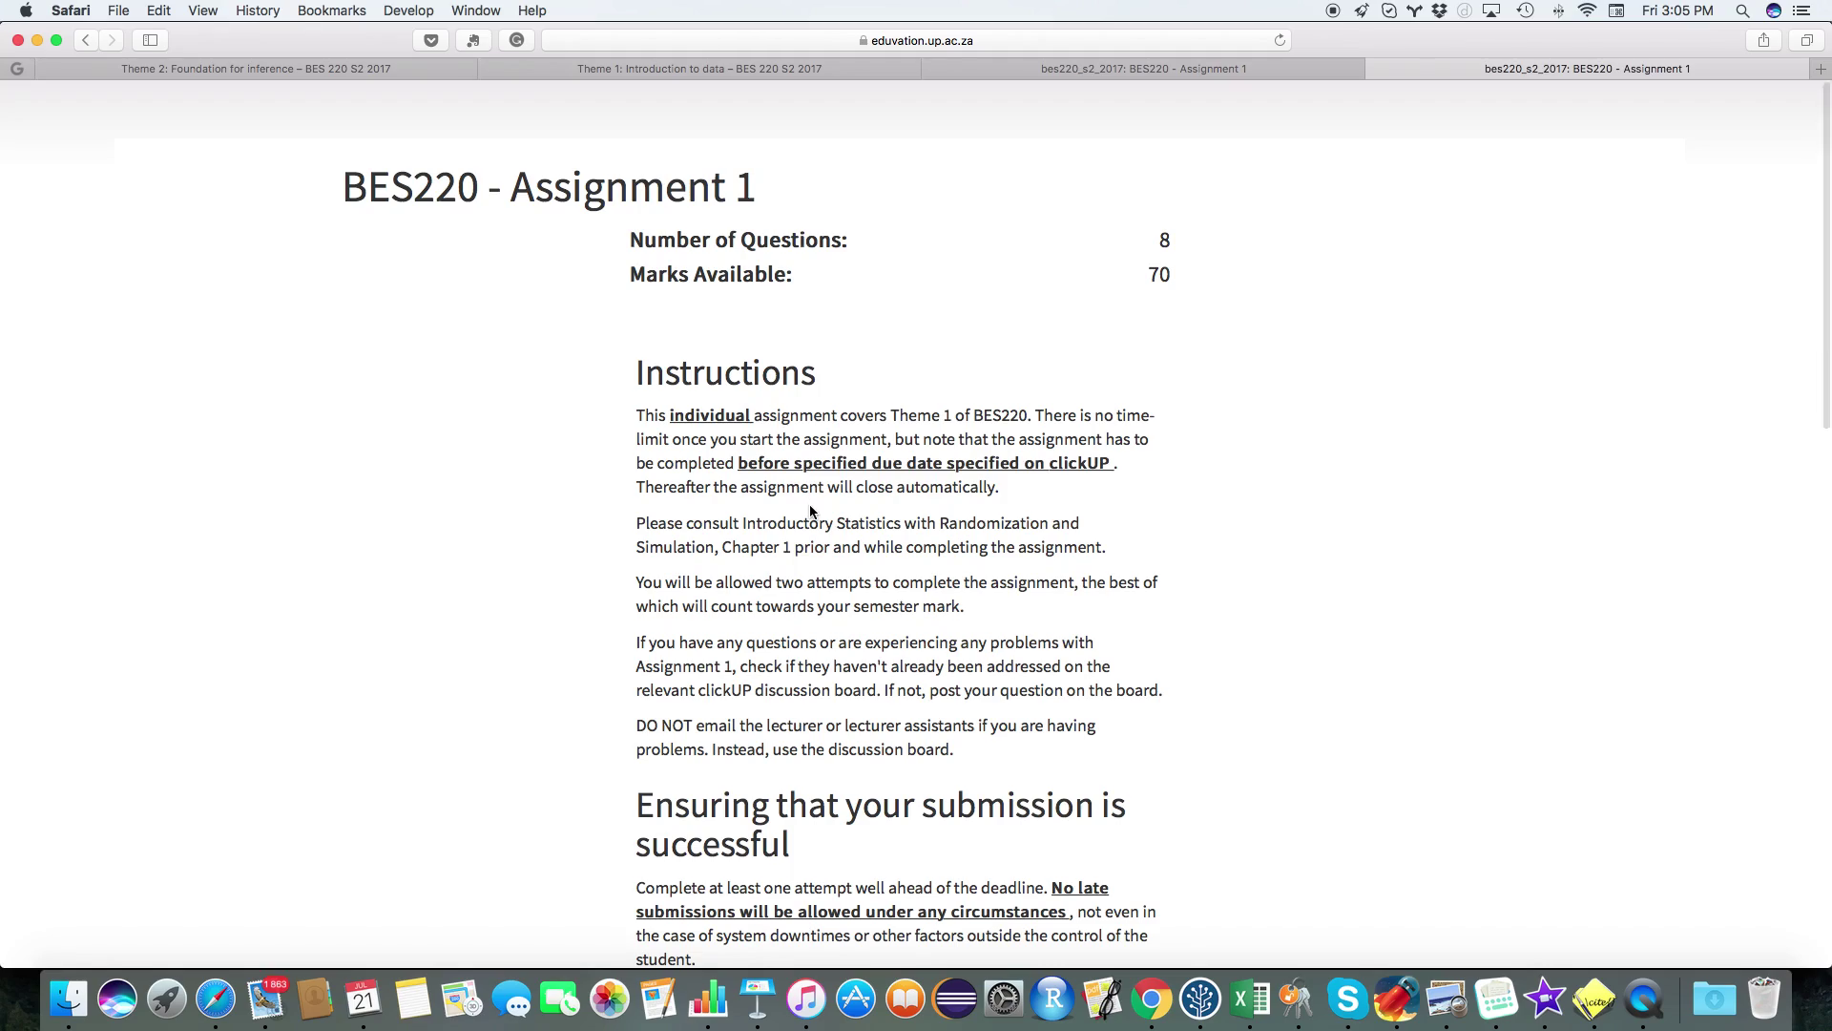
{"action": "scroll", "coordinate": [810, 511], "scroll_direction": "down", "scroll_amount": 15}
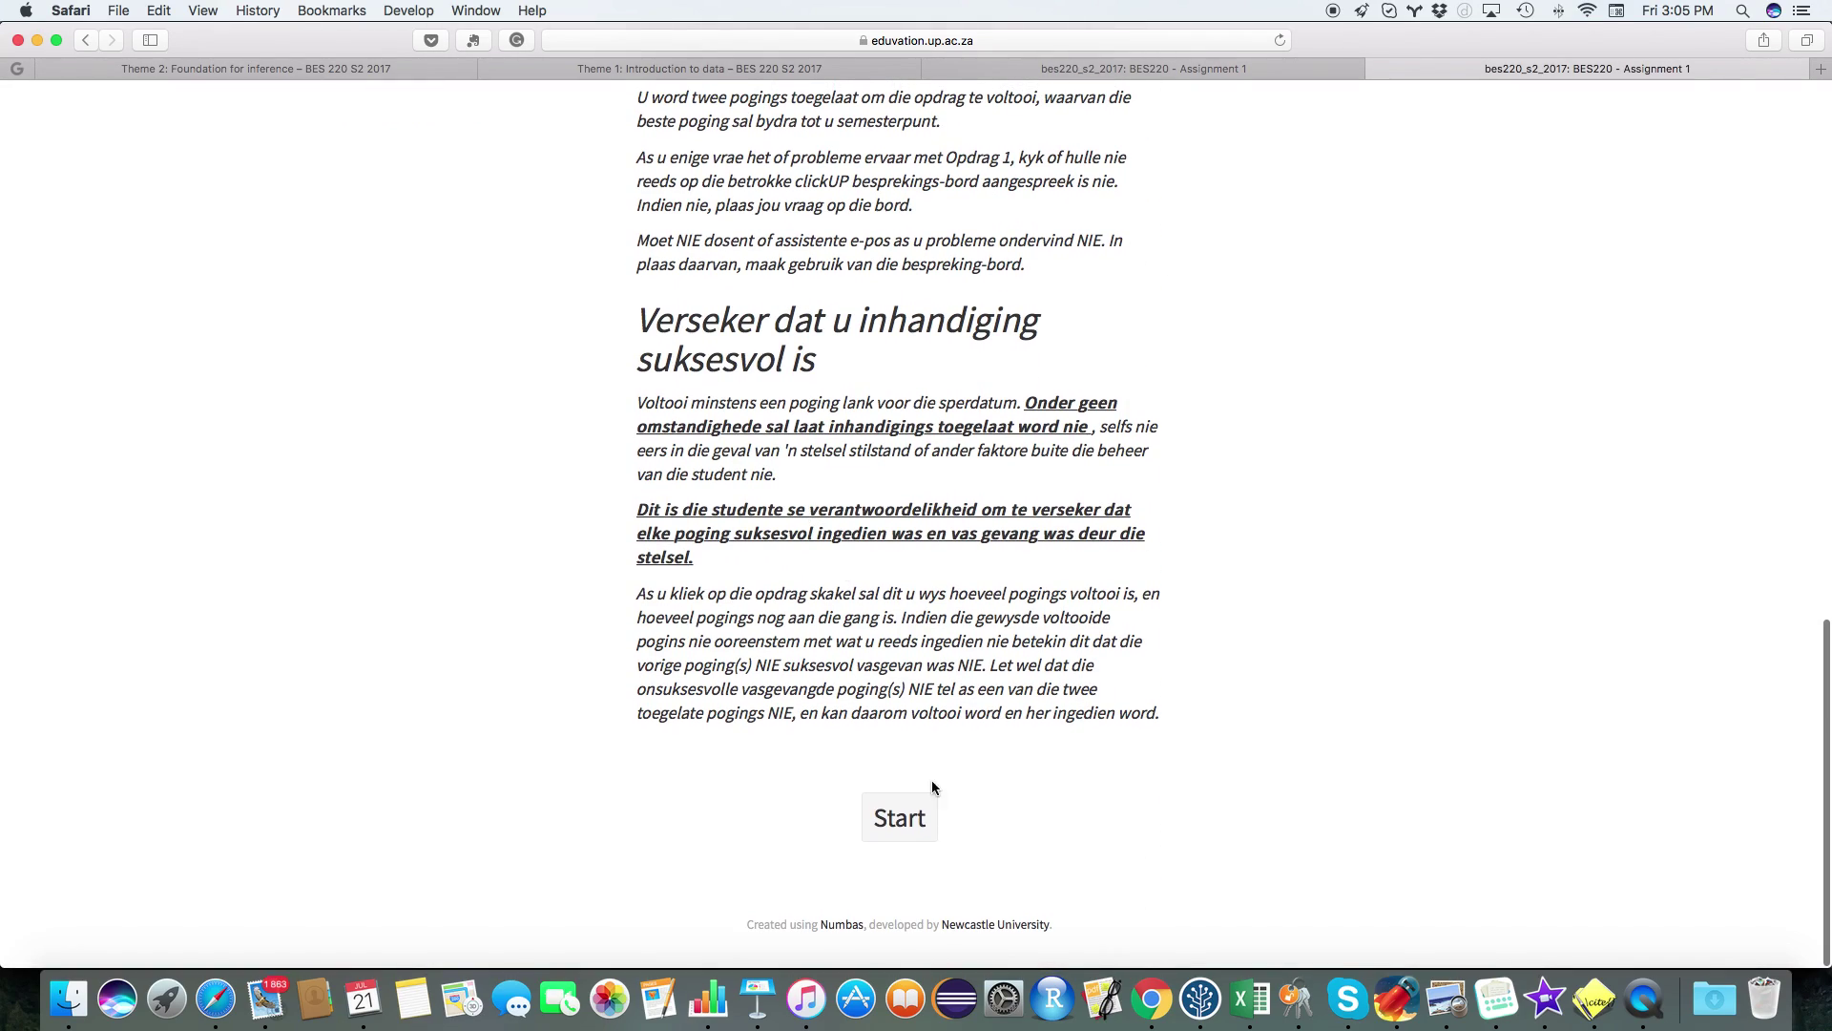
- Start the assignment, answer Question 1 part a) with 0, and submit Question 1
{"action": "left_click", "coordinate": [897, 815]}
{"action": "scroll", "coordinate": [602, 524], "scroll_direction": "up", "scroll_amount": 15}
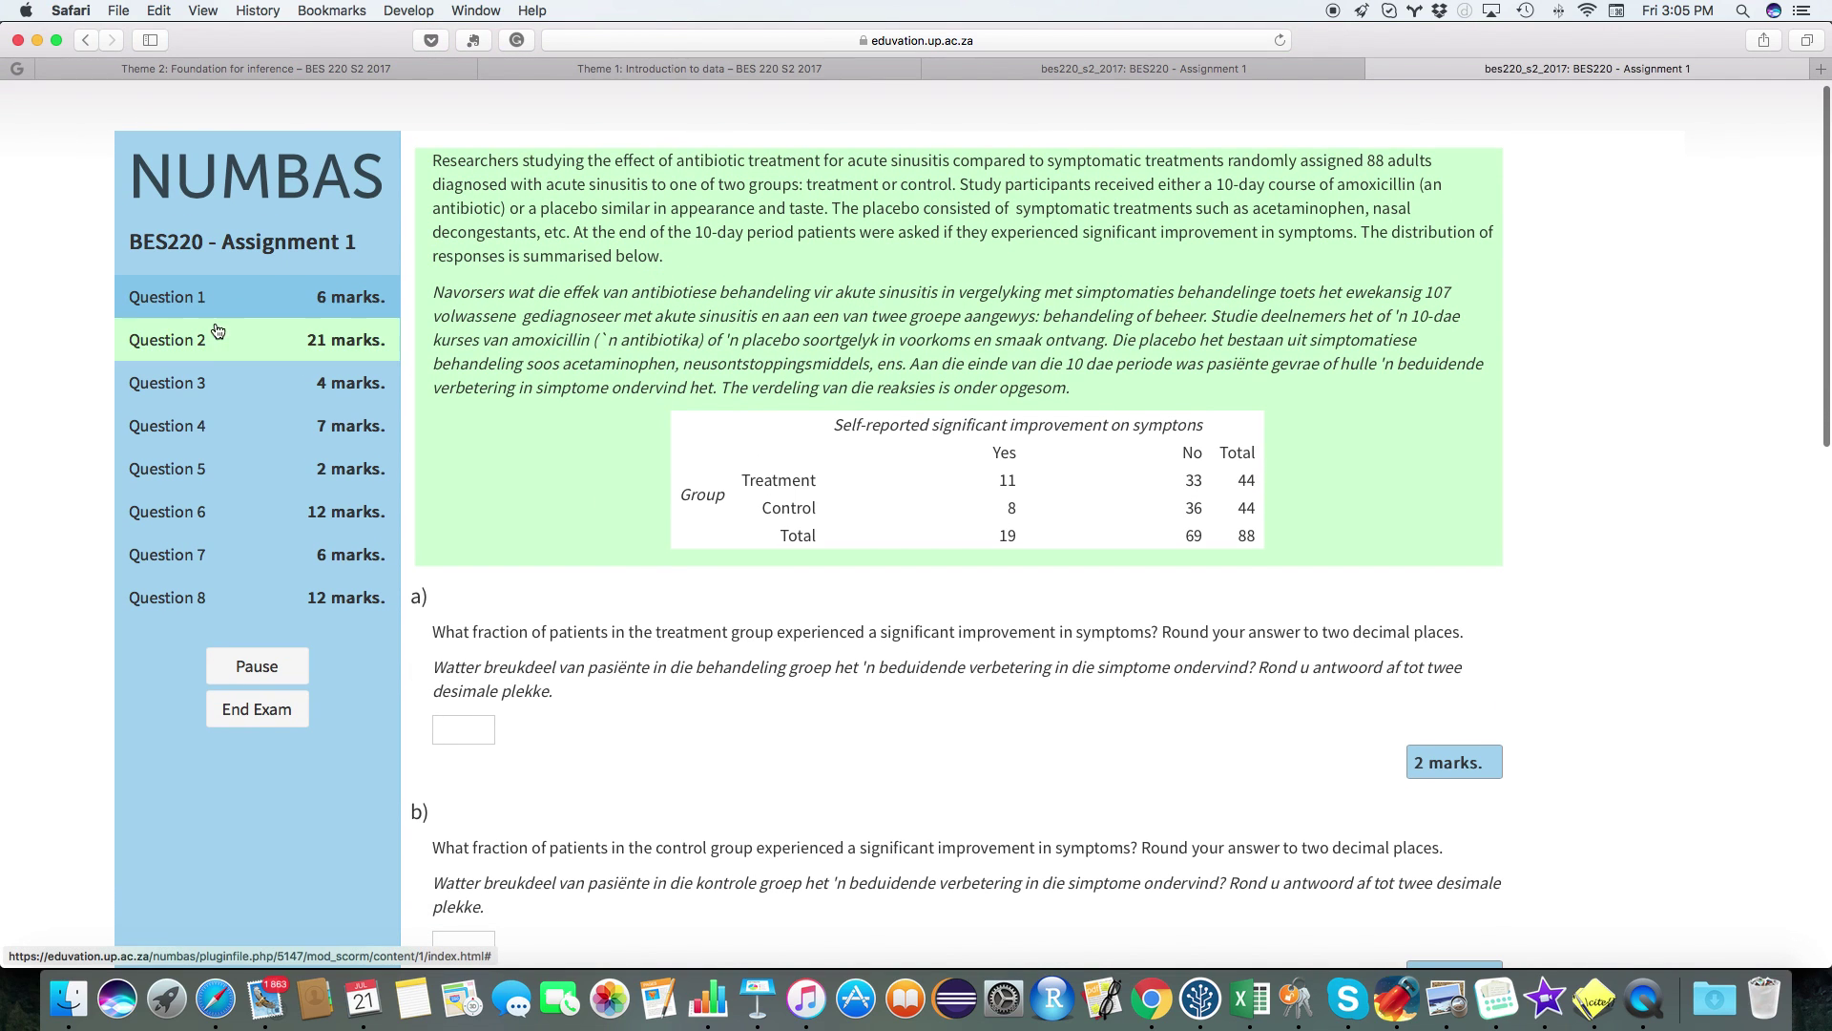
{"action": "scroll", "coordinate": [213, 557], "scroll_direction": "up", "scroll_amount": 1}
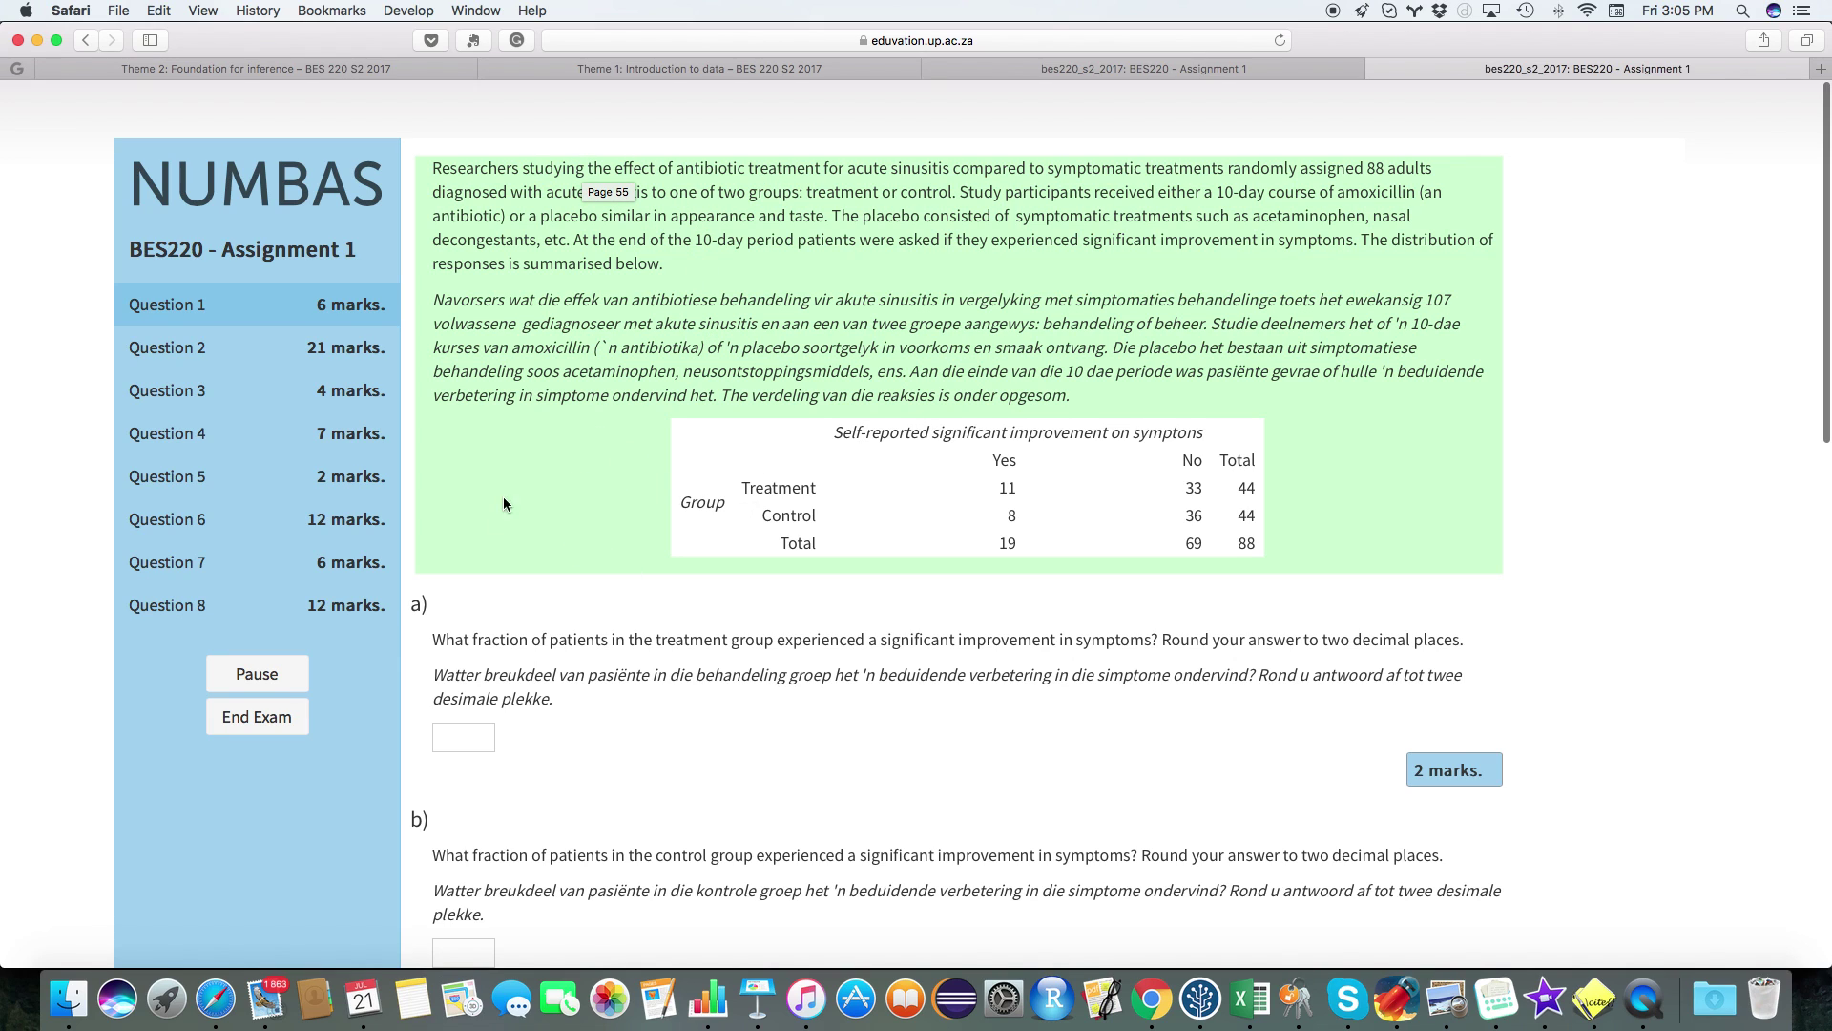
{"action": "scroll", "coordinate": [529, 466], "scroll_direction": "down", "scroll_amount": 5}
{"action": "left_click", "coordinate": [465, 530]}
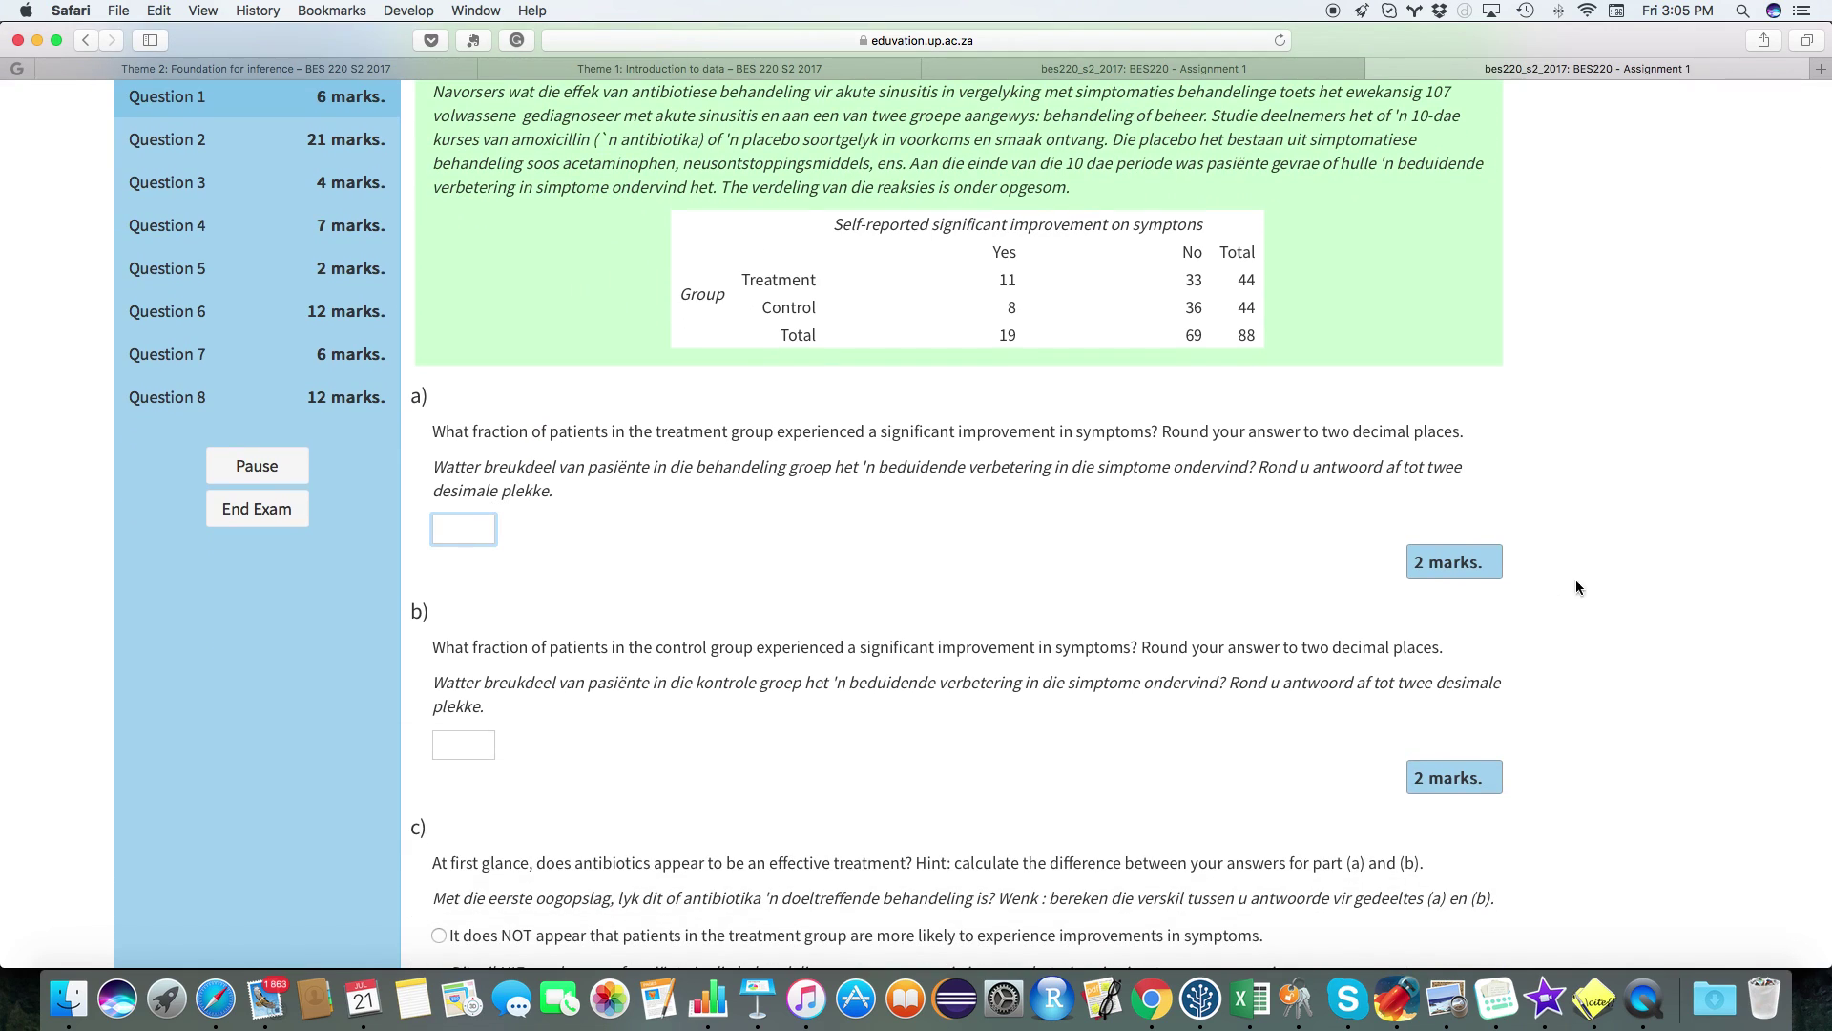
{"action": "type", "text": "0"}
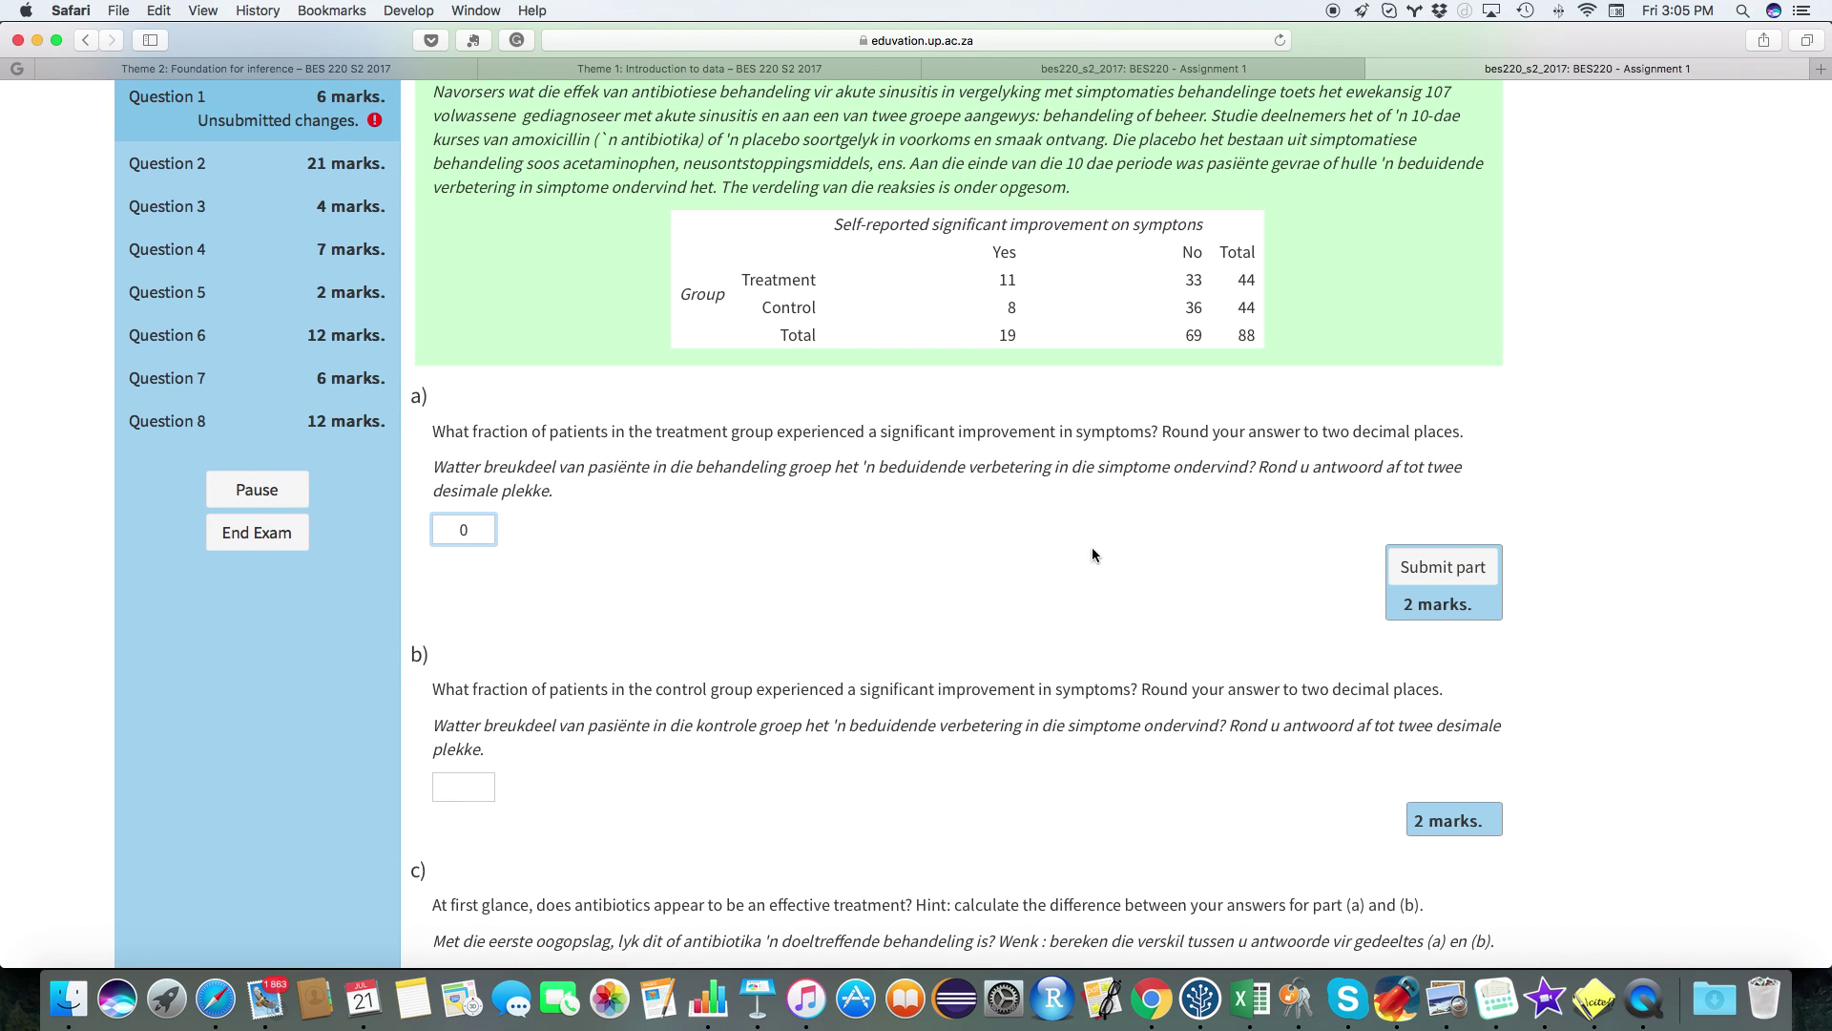
{"action": "left_click", "coordinate": [1425, 573]}
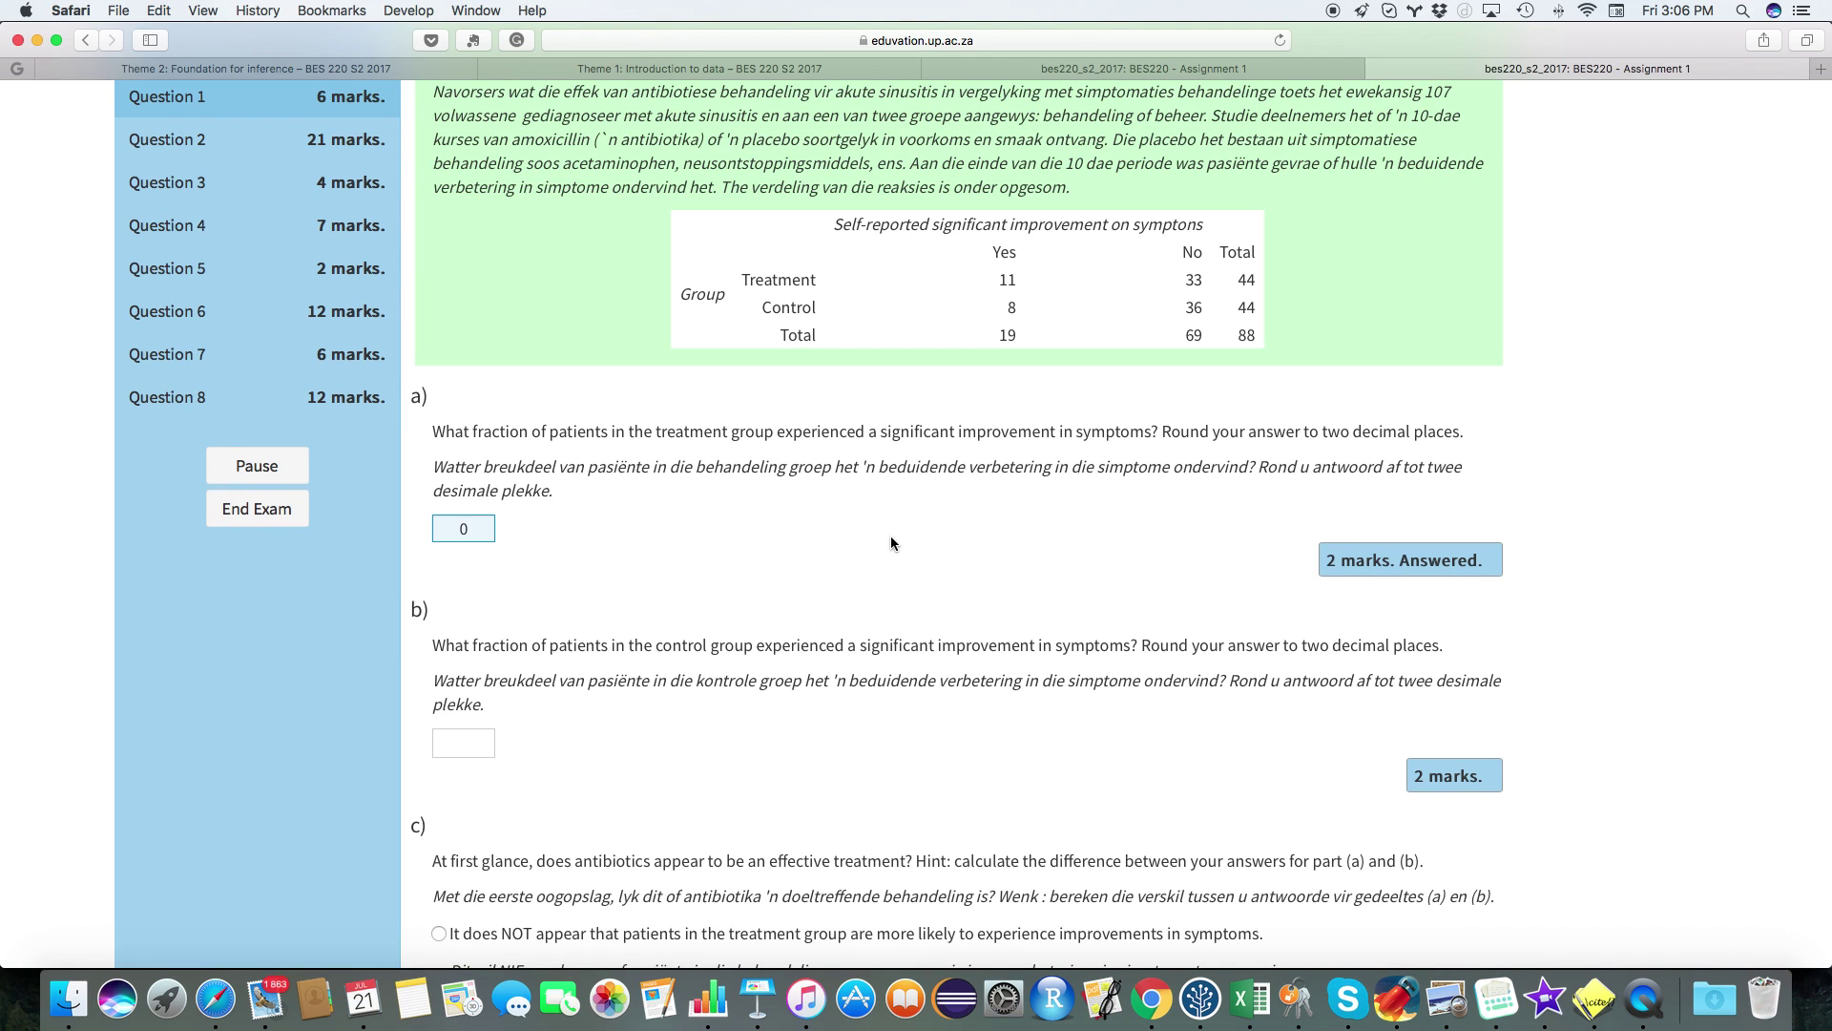
{"action": "scroll", "coordinate": [890, 536], "scroll_direction": "down", "scroll_amount": 10}
{"action": "left_click", "coordinate": [900, 763]}
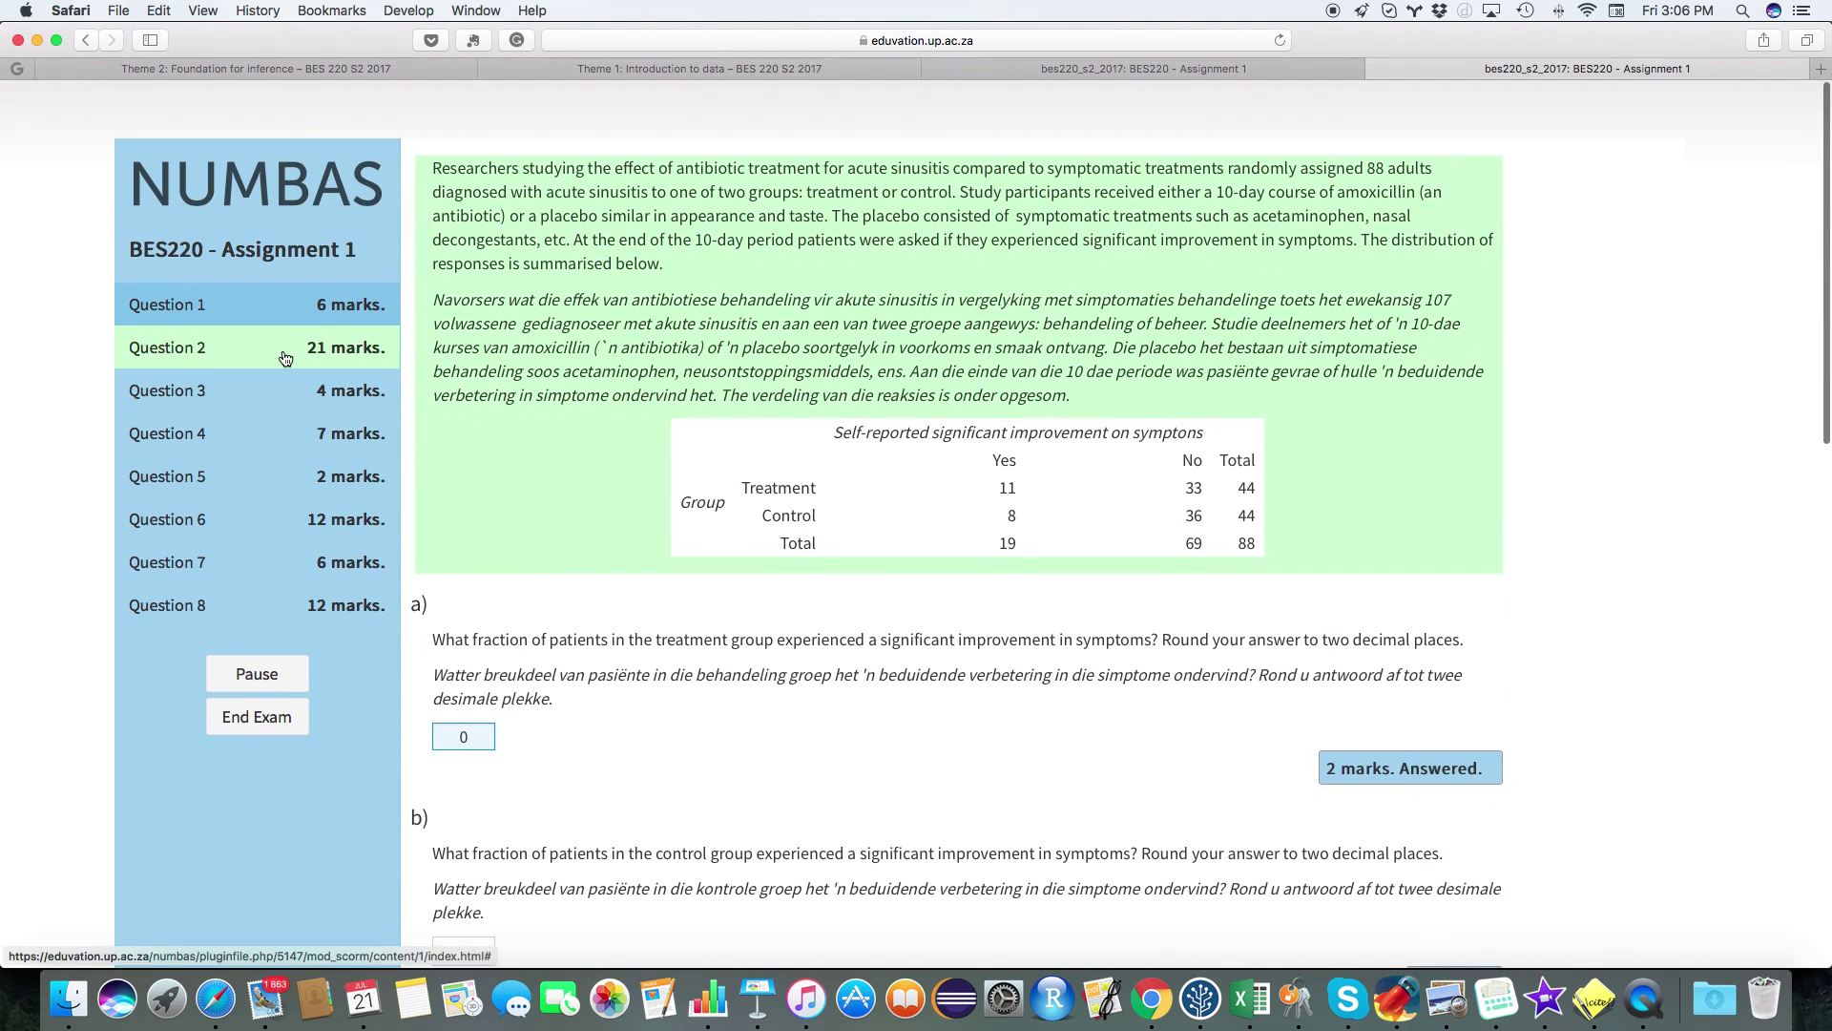
- Browse Questions 2 through 8, ending on the Tampa voter survey question
{"action": "left_click", "coordinate": [284, 358]}
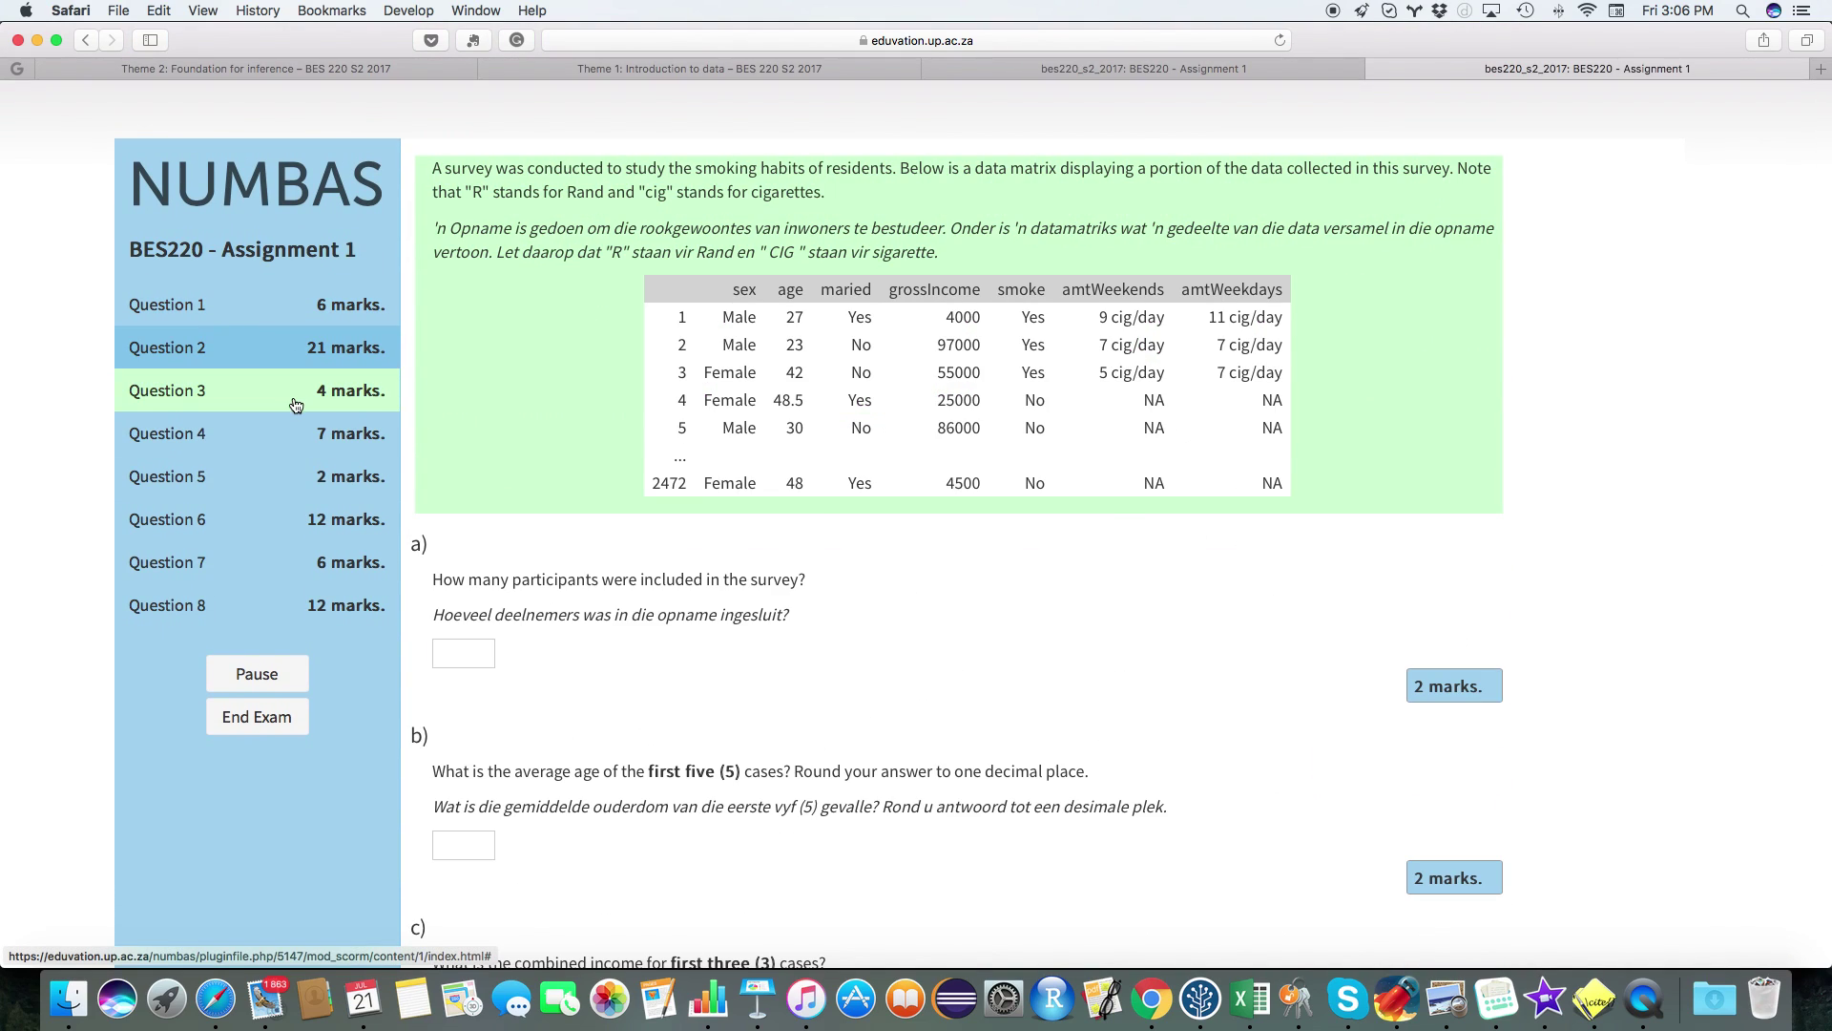
{"action": "left_click", "coordinate": [306, 391]}
{"action": "left_click", "coordinate": [307, 434]}
{"action": "left_click", "coordinate": [307, 479]}
{"action": "left_click", "coordinate": [315, 521]}
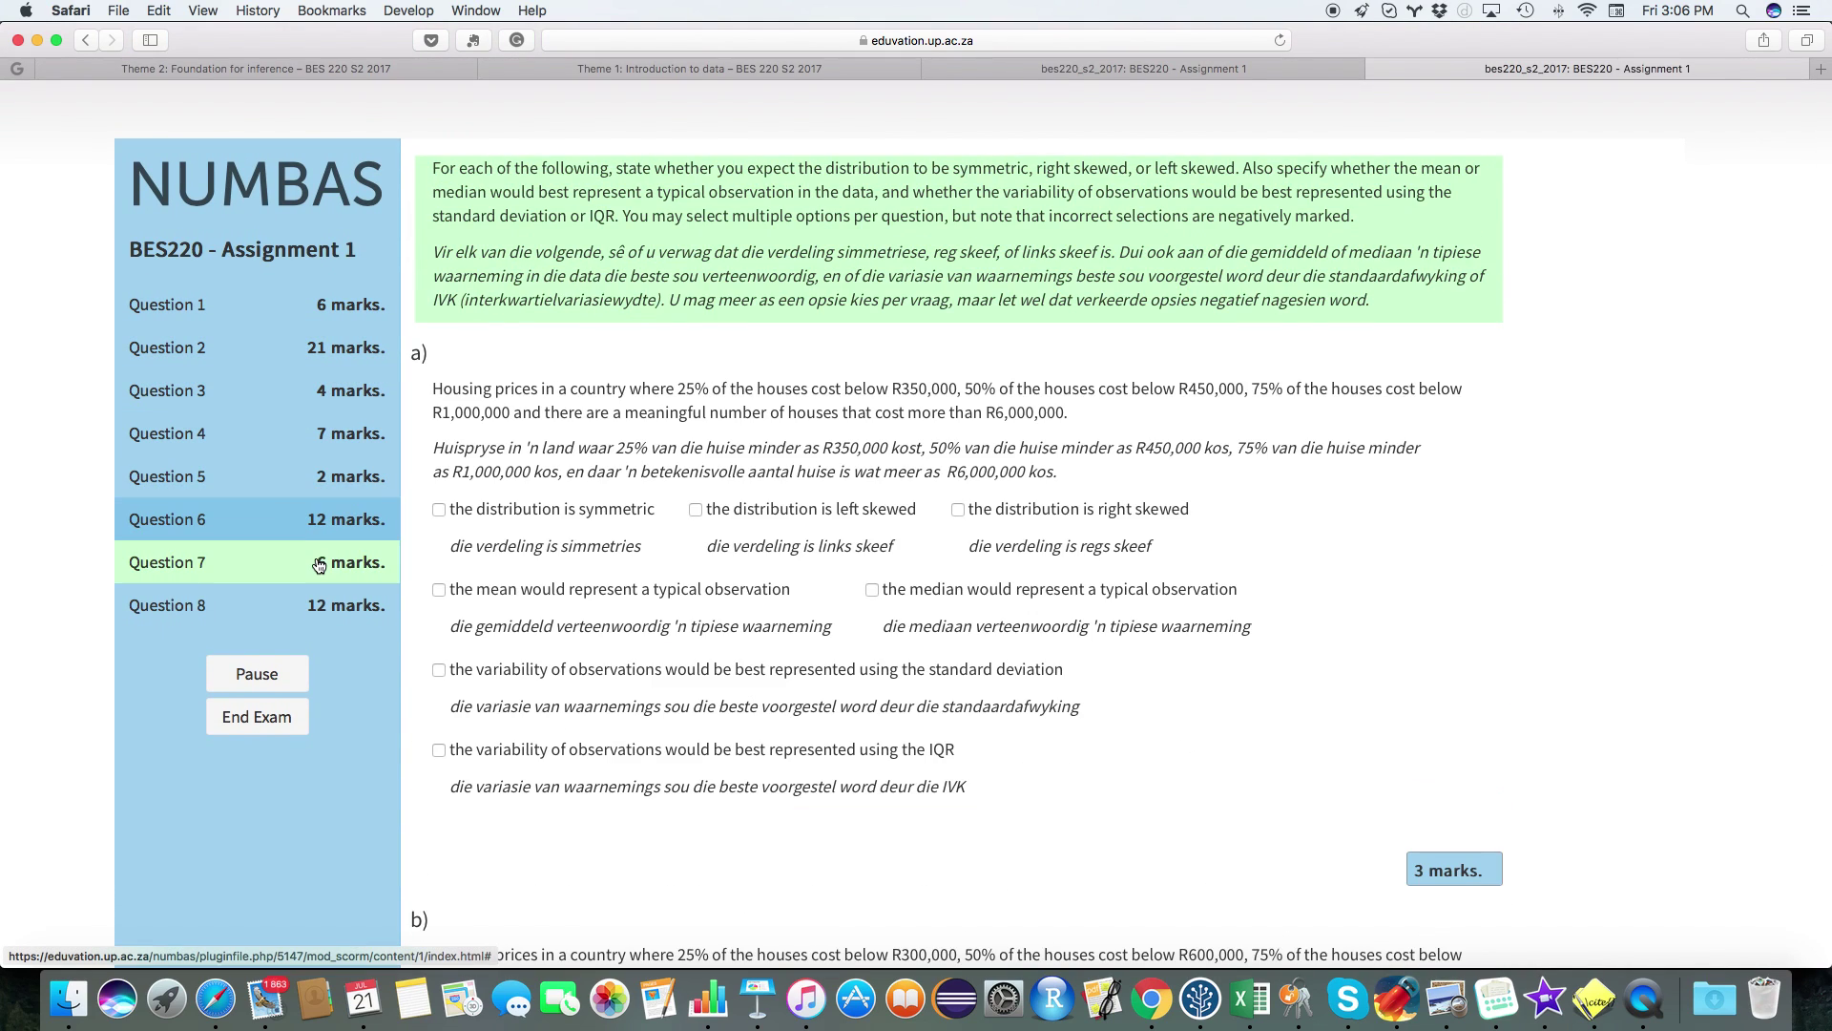
{"action": "left_click", "coordinate": [317, 562]}
{"action": "left_click", "coordinate": [316, 599]}
{"action": "scroll", "coordinate": [258, 725], "scroll_direction": "down", "scroll_amount": 1}
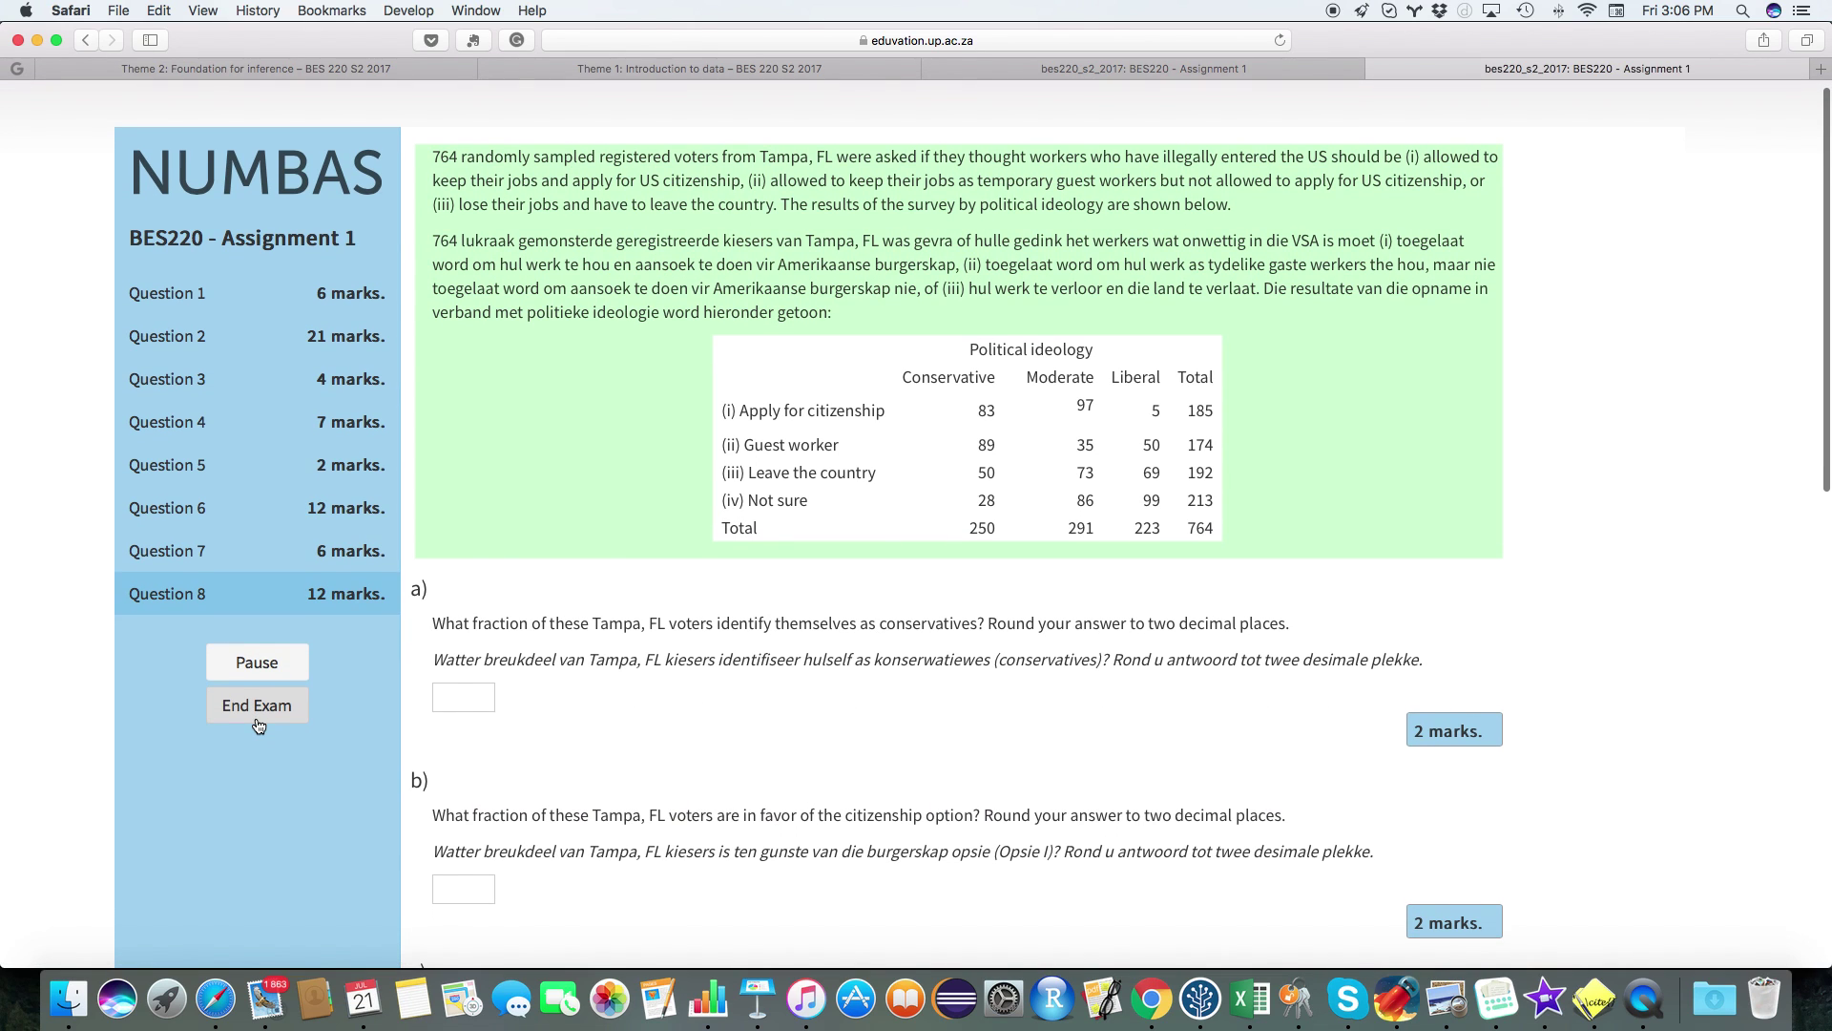
{"action": "scroll", "coordinate": [258, 707], "scroll_direction": "up", "scroll_amount": 1}
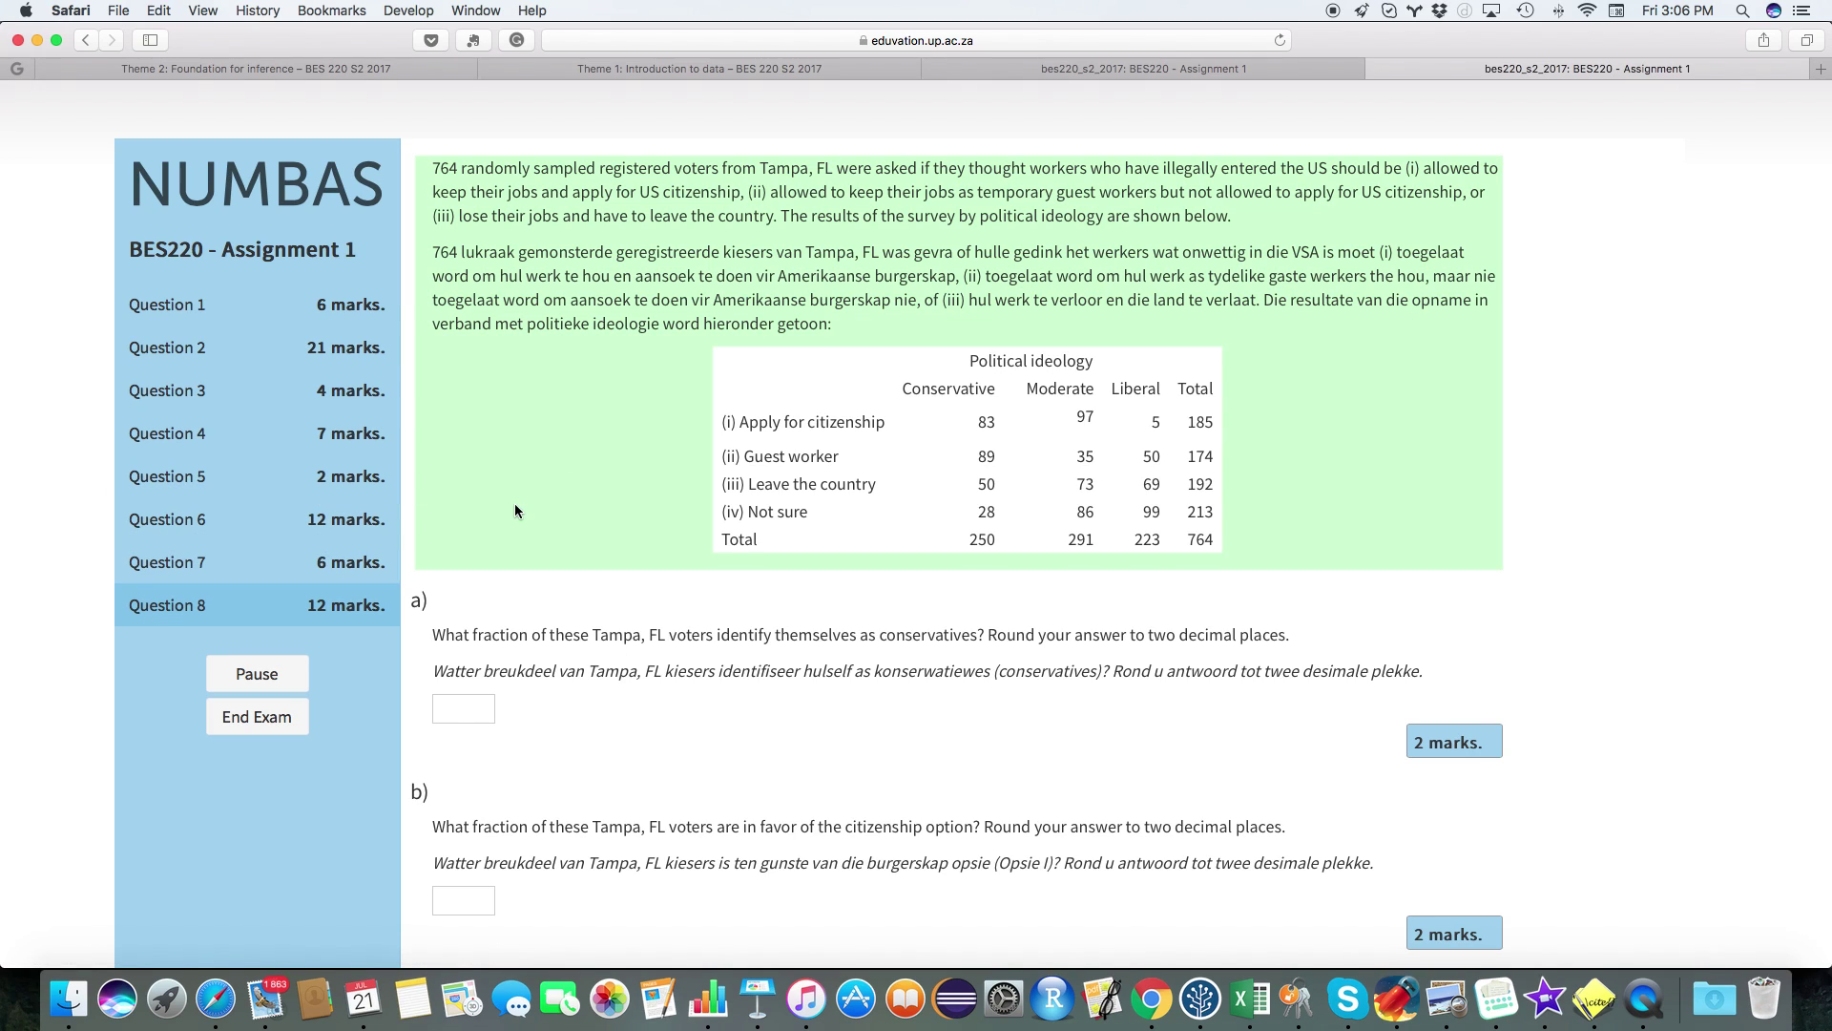
- Pause the exam, close both exam tabs, and re-enter Assignment 1 from clickUP
{"action": "left_click", "coordinate": [257, 673]}
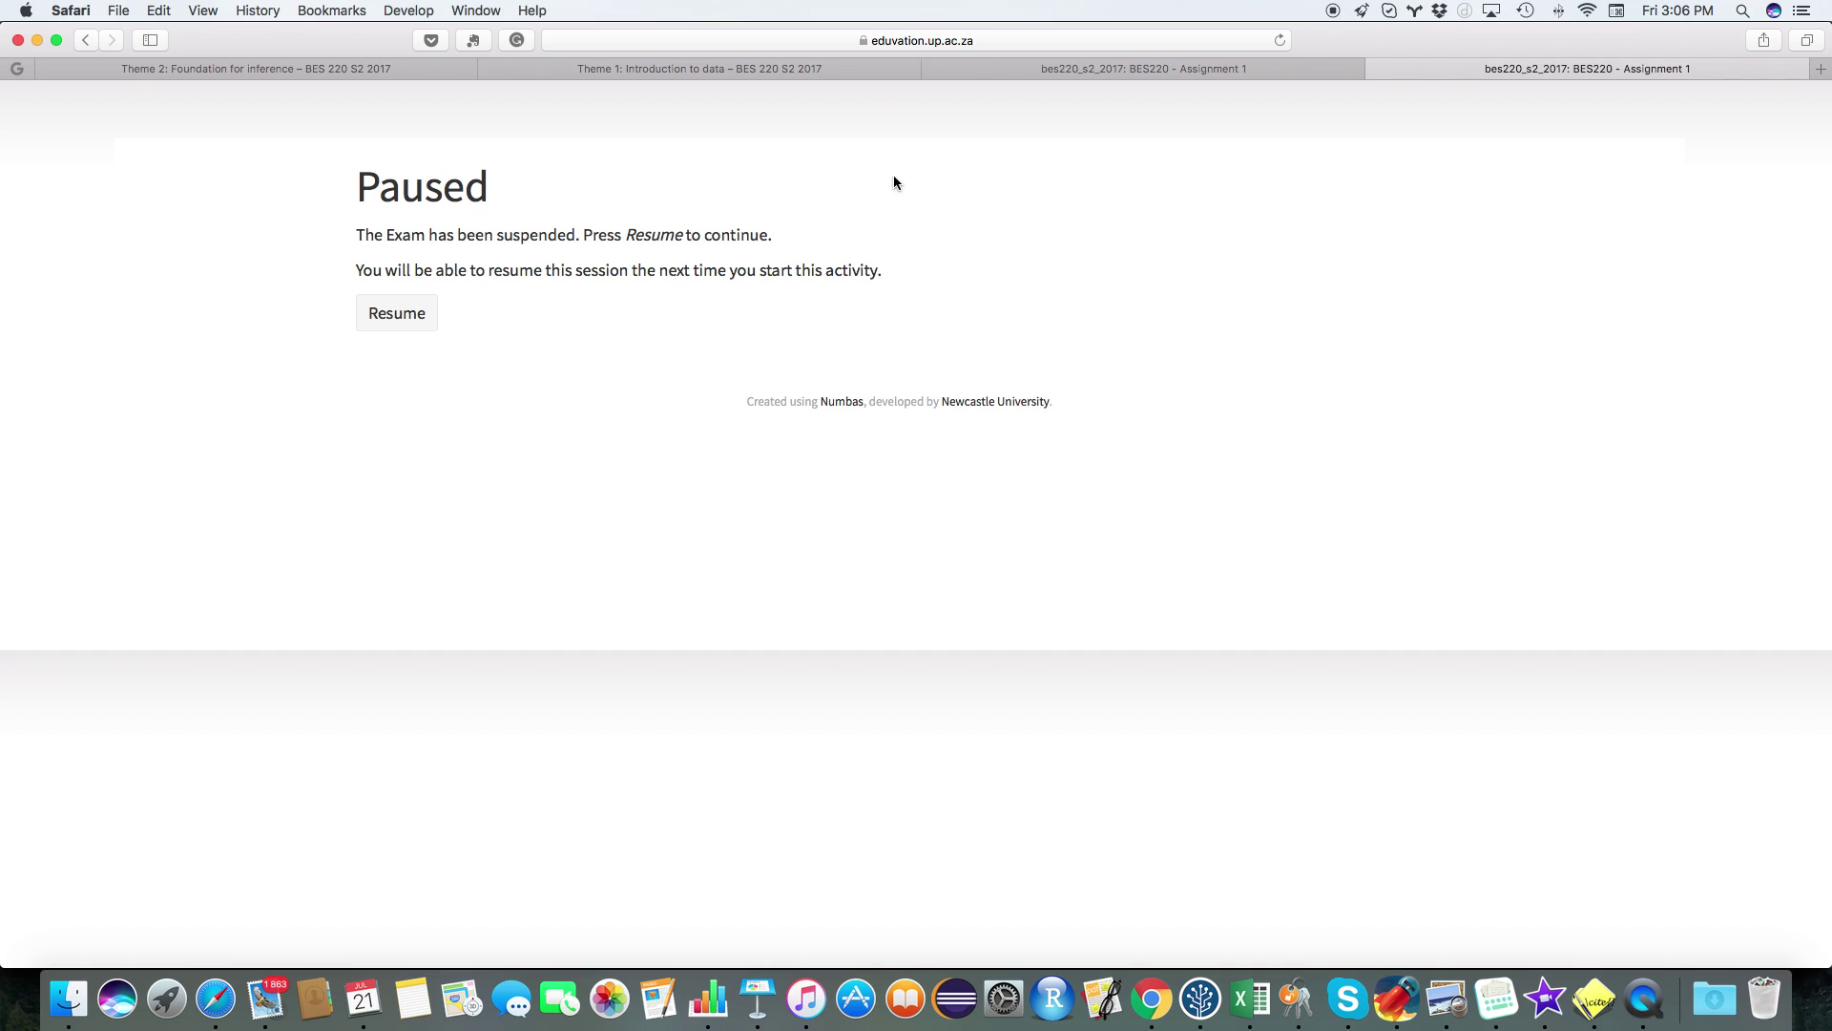
{"action": "left_click", "coordinate": [1375, 69]}
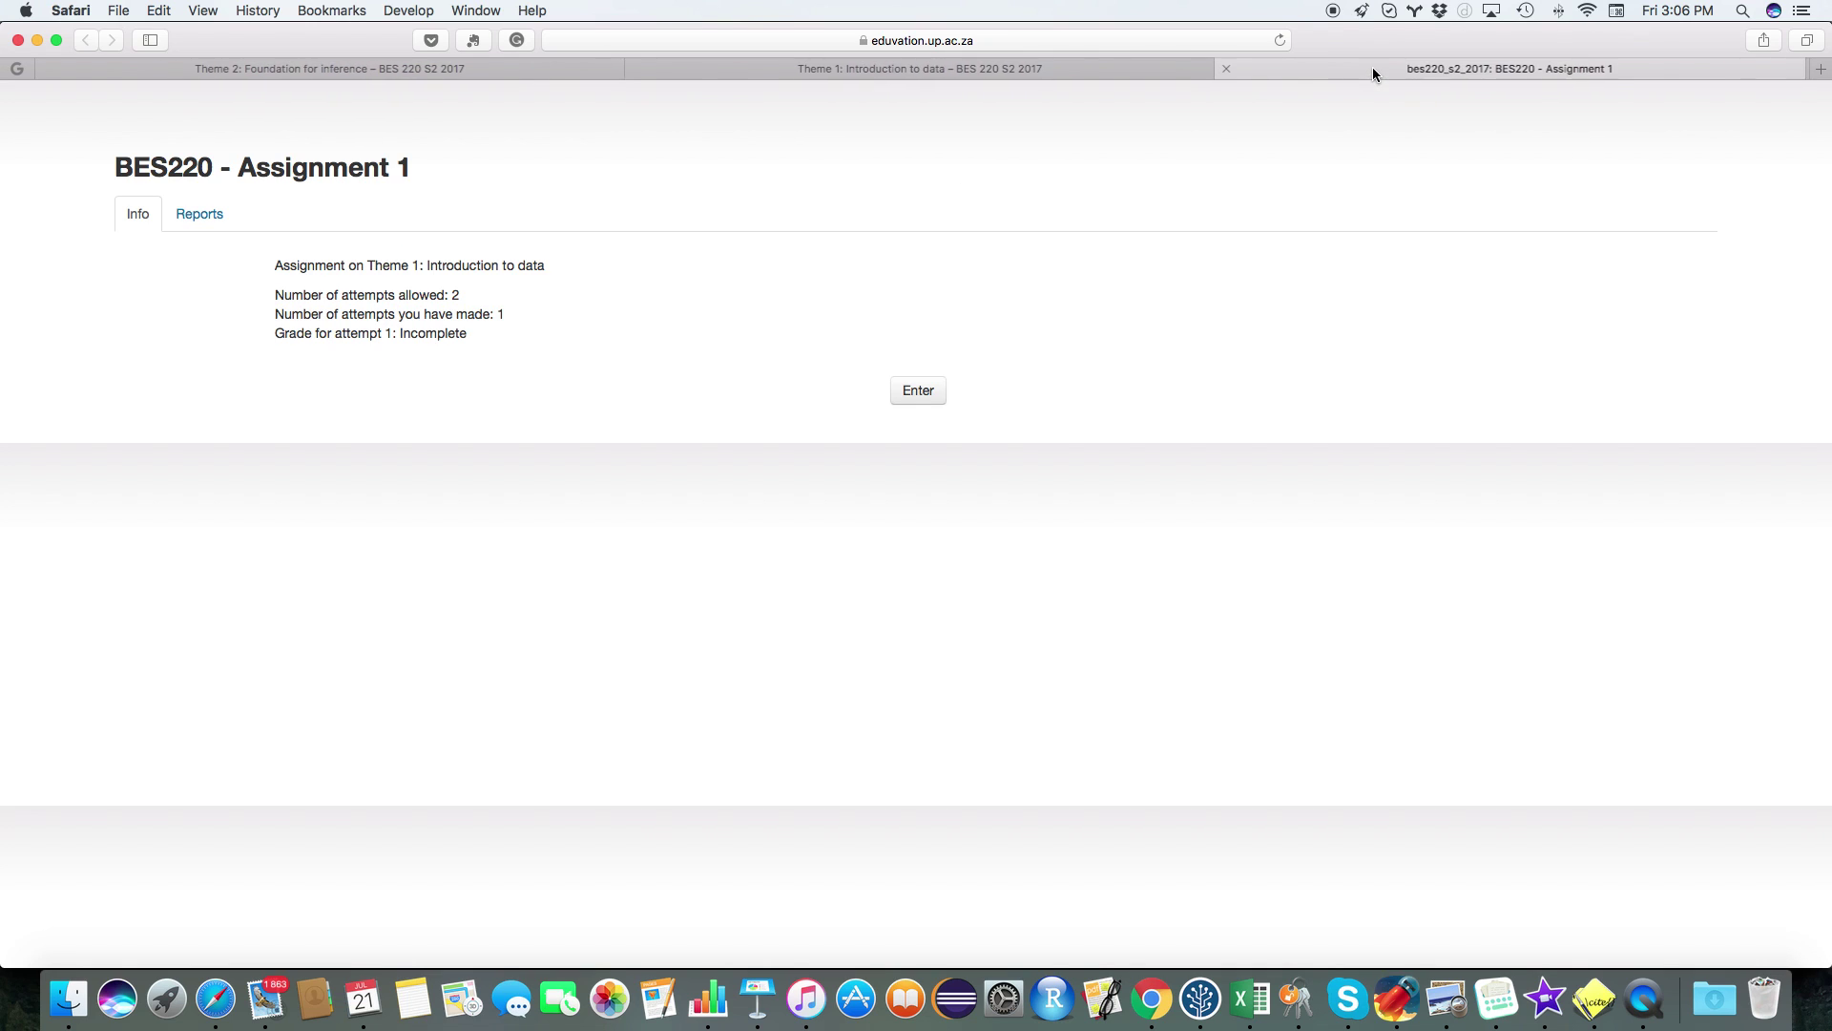
{"action": "left_click", "coordinate": [1228, 68]}
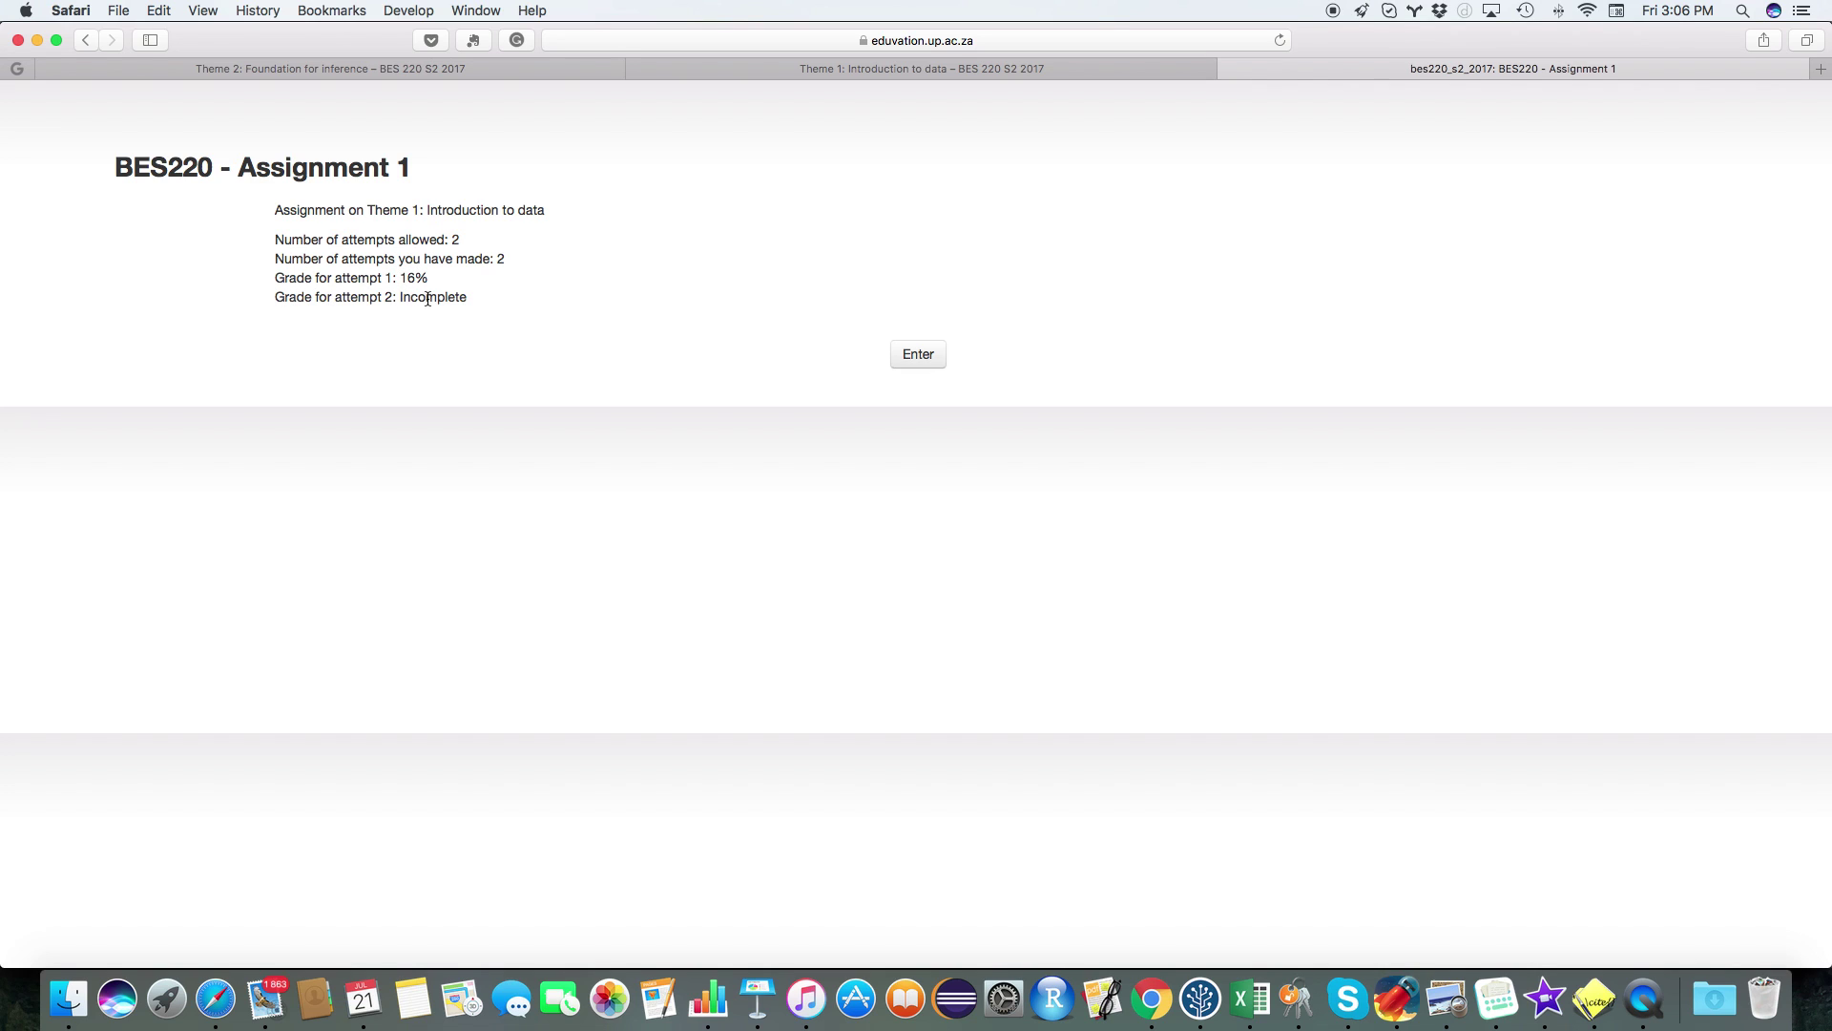
{"action": "left_click", "coordinate": [916, 357]}
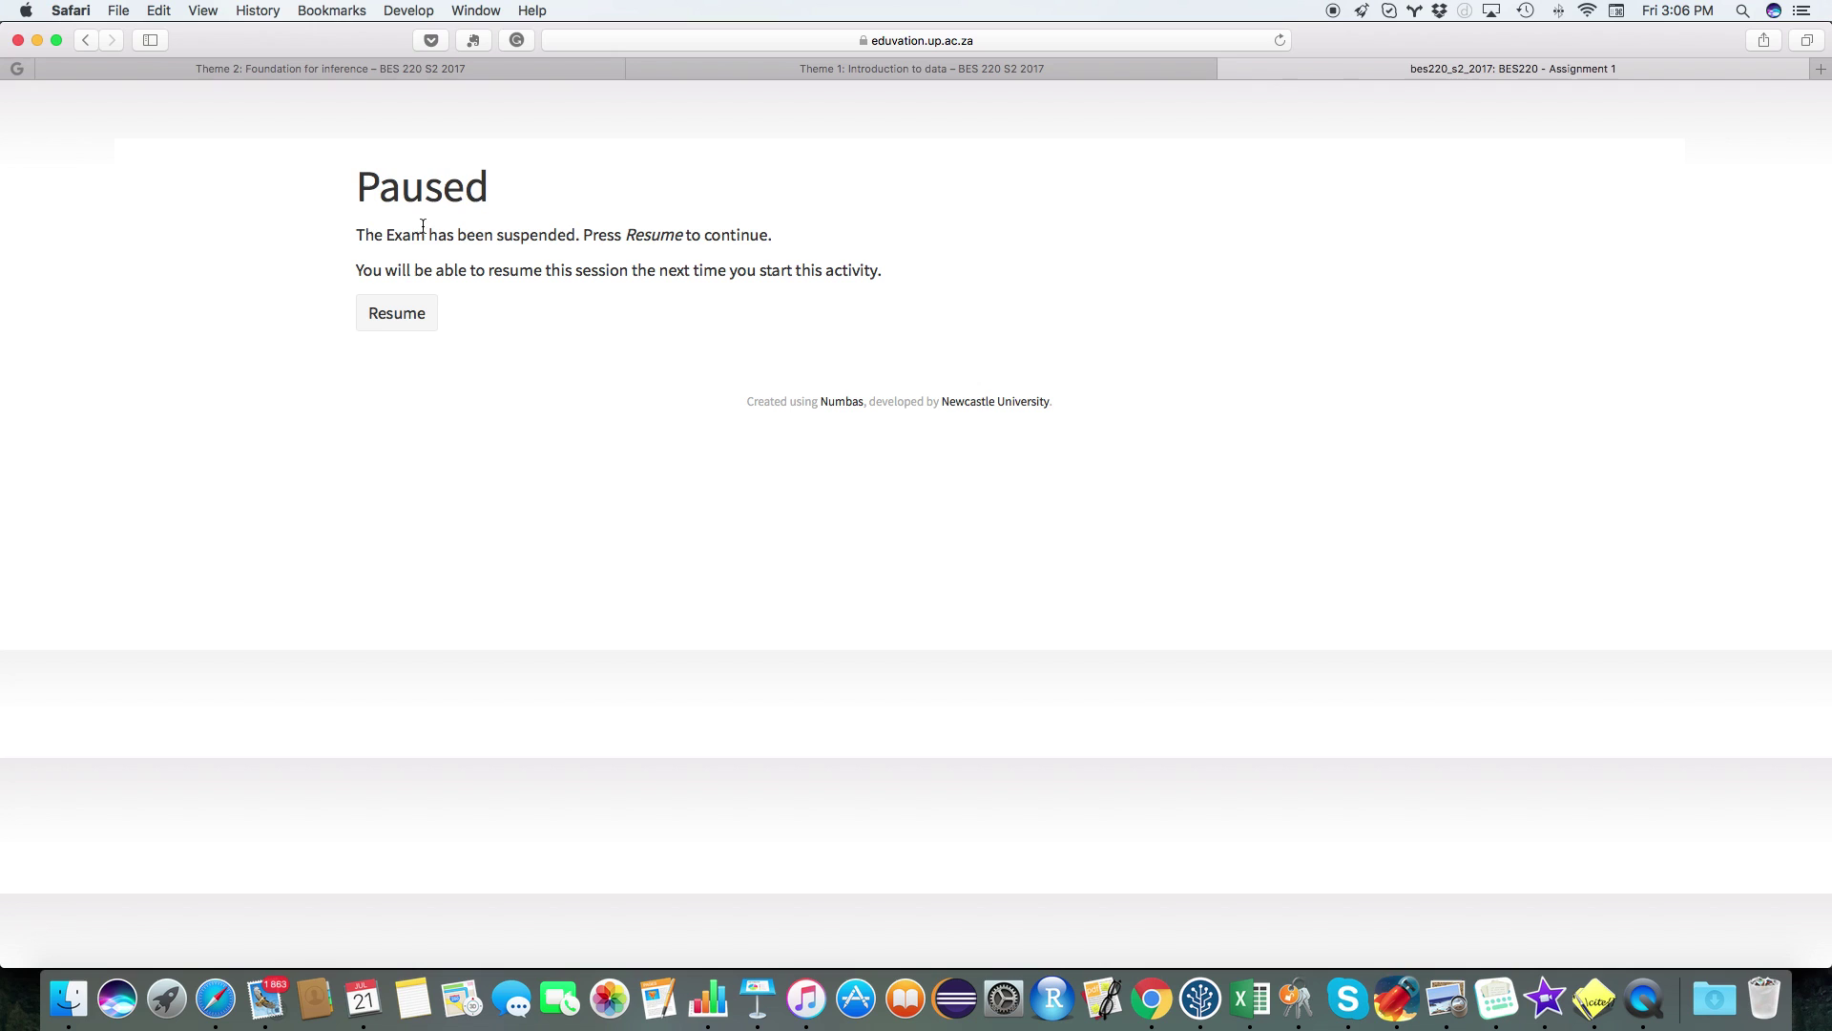
- Resume the paused attempt at Question 1, then choose End Exam to get the unanswered-questions warning
{"action": "left_click", "coordinate": [397, 317]}
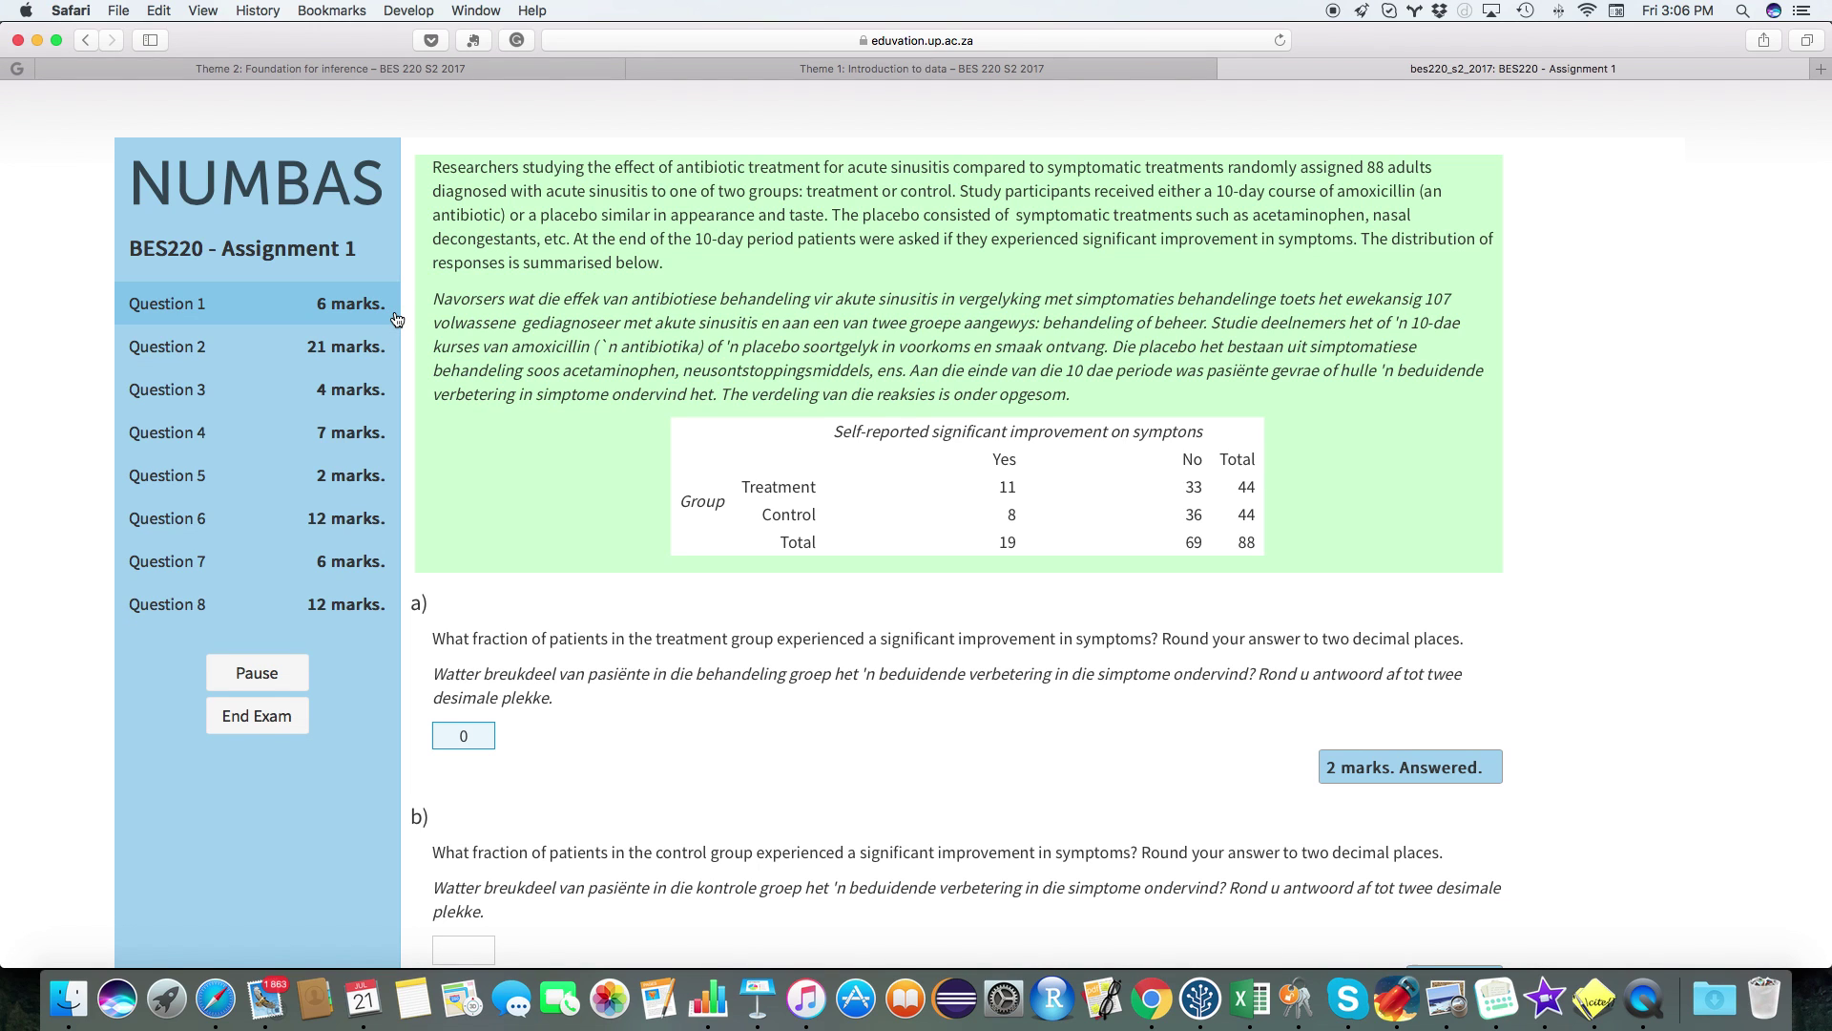
{"action": "scroll", "coordinate": [834, 534], "scroll_direction": "down", "scroll_amount": 5}
{"action": "scroll", "coordinate": [536, 545], "scroll_direction": "down", "scroll_amount": 15}
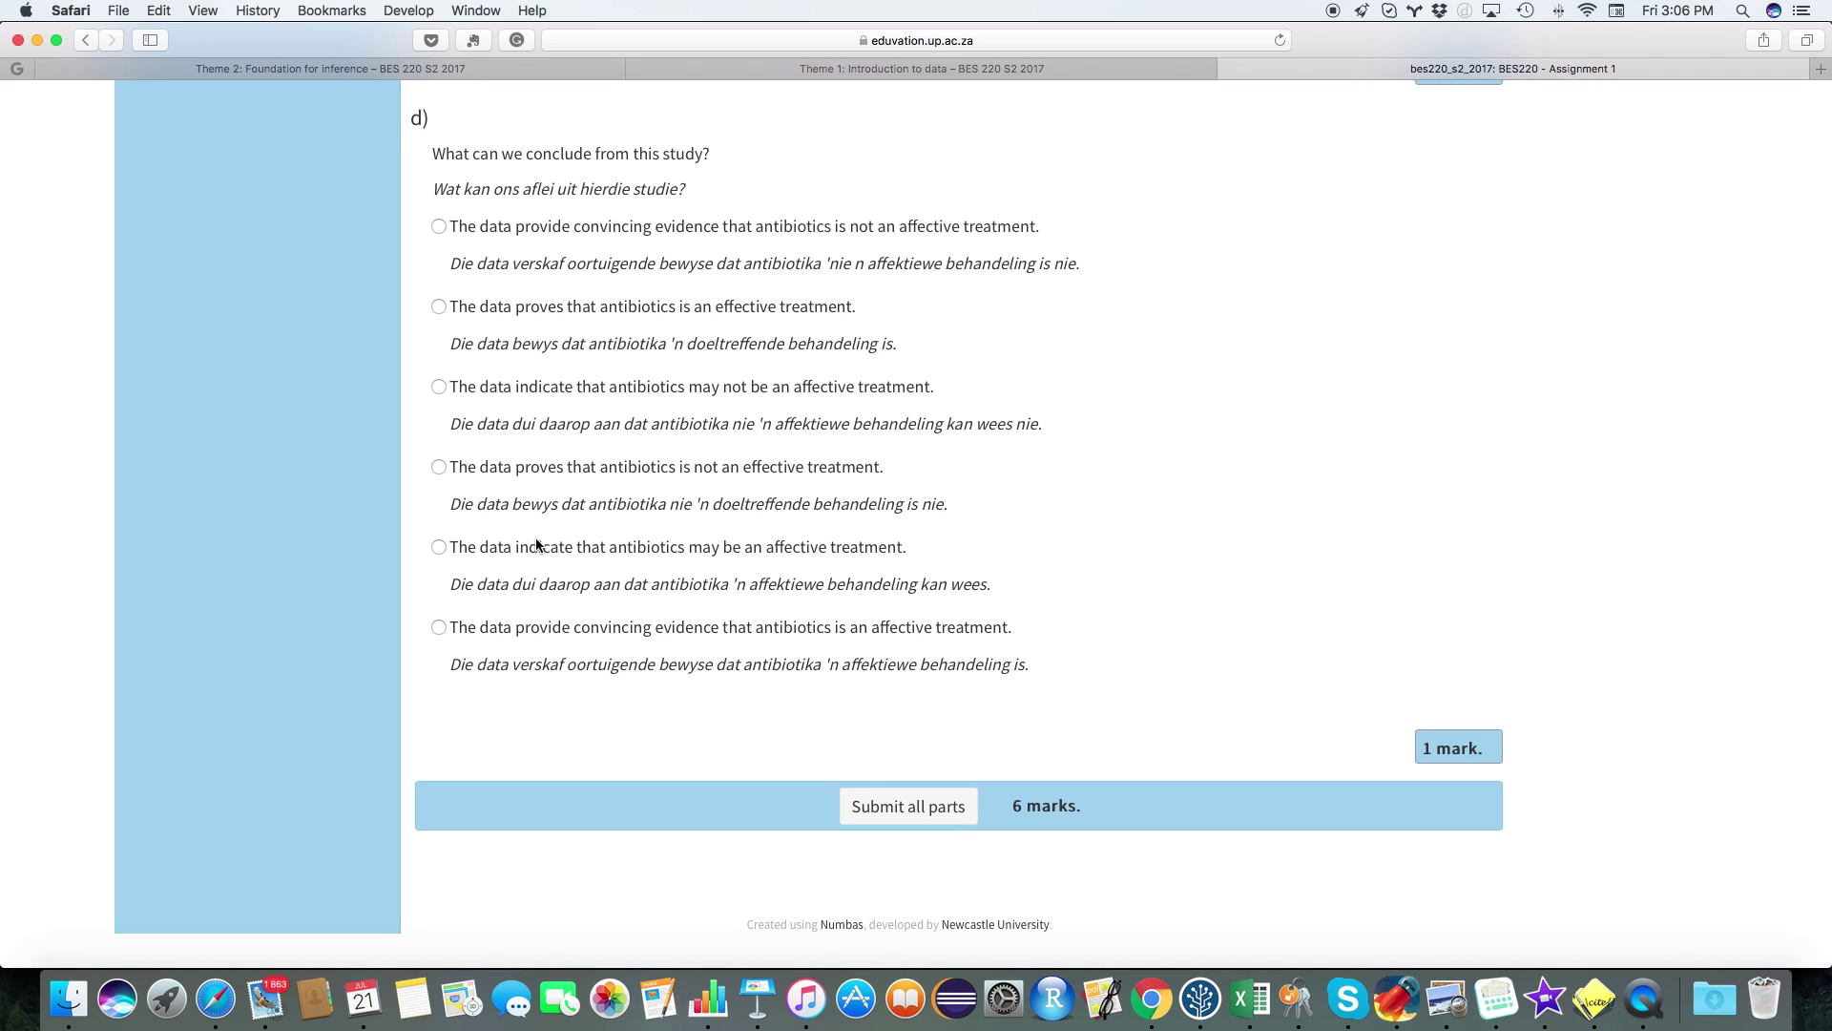
{"action": "scroll", "coordinate": [536, 545], "scroll_direction": "up", "scroll_amount": 20}
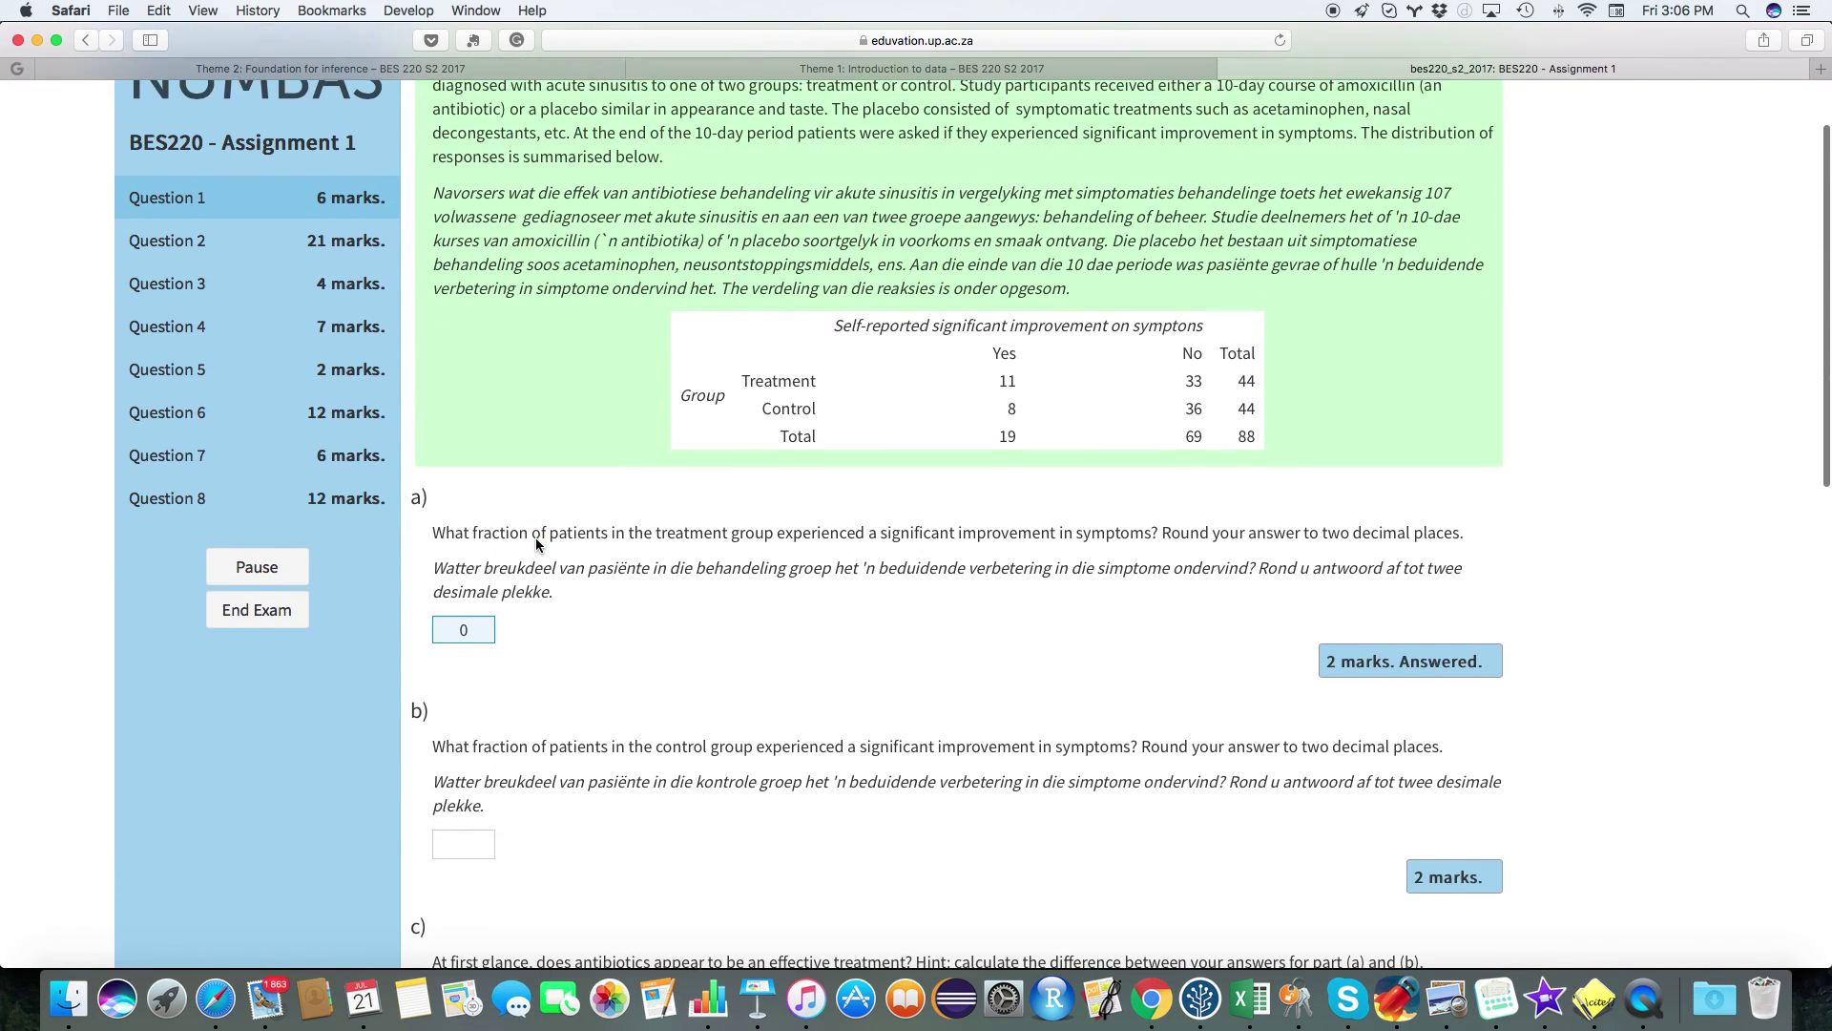
{"action": "scroll", "coordinate": [535, 545], "scroll_direction": "down", "scroll_amount": 2}
{"action": "left_click", "coordinate": [256, 501]}
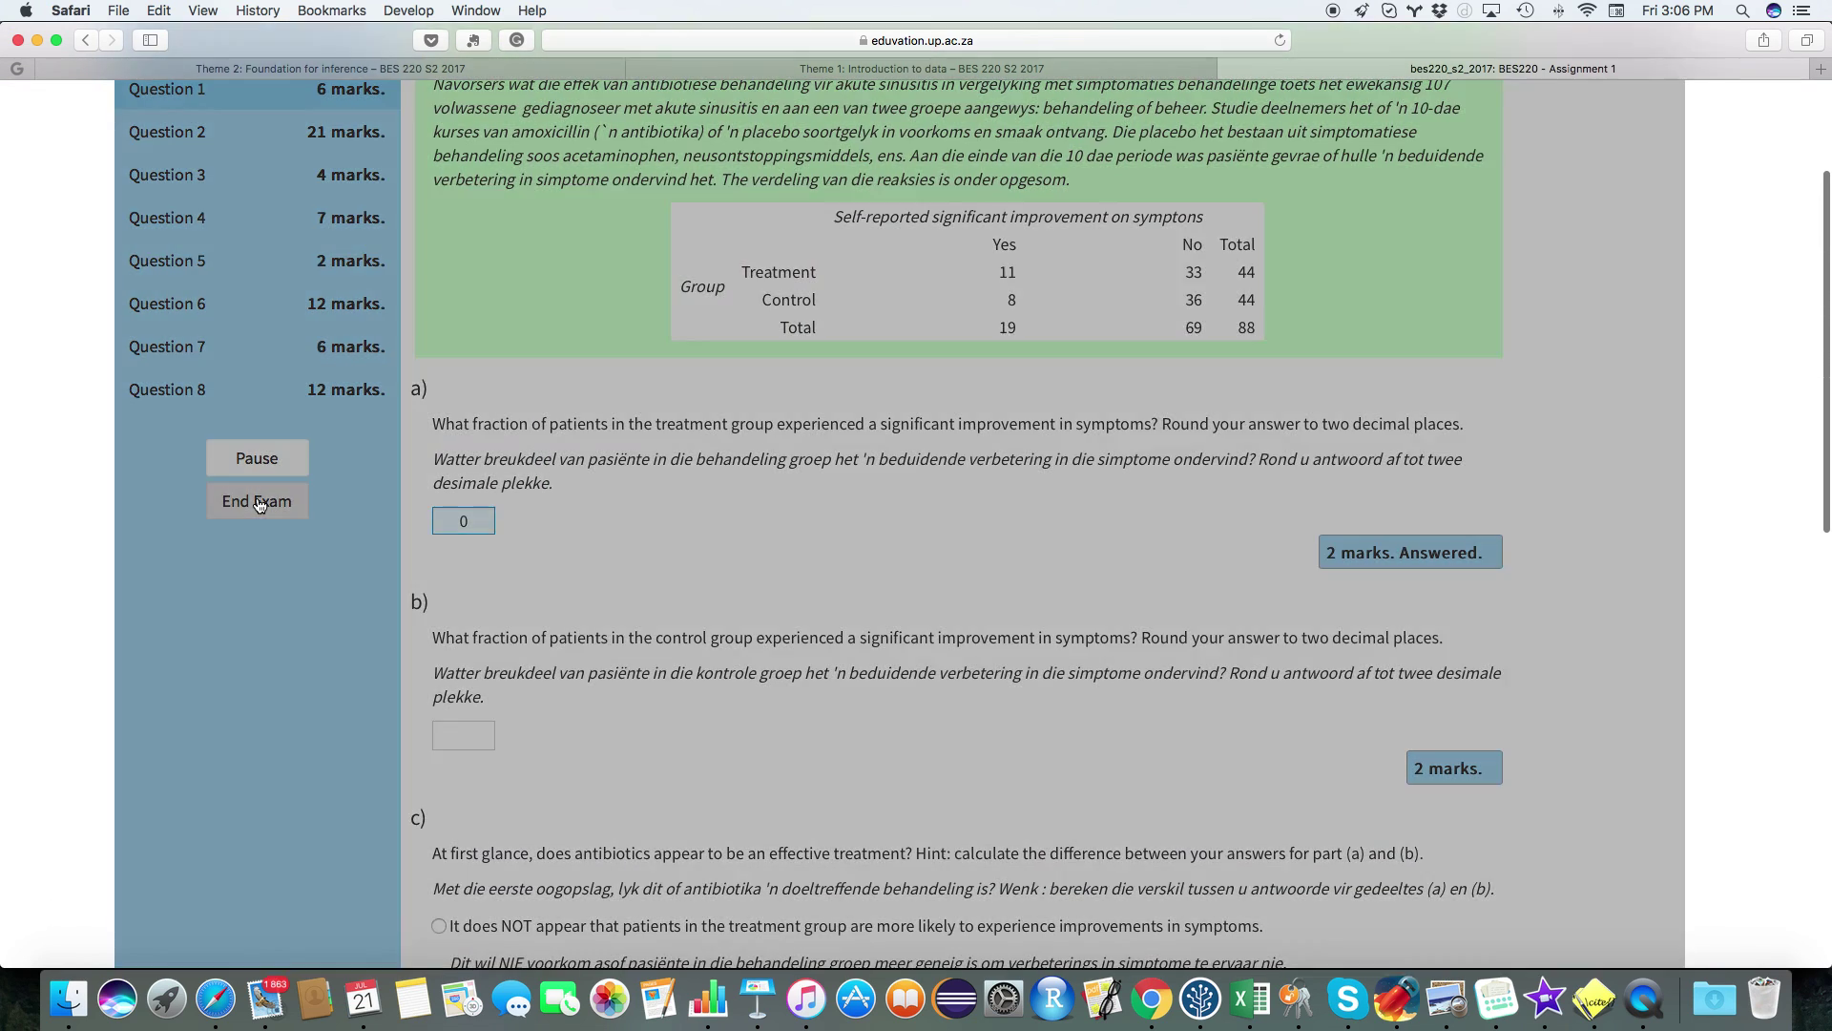
{"action": "scroll", "coordinate": [726, 325], "scroll_direction": "up", "scroll_amount": 5}
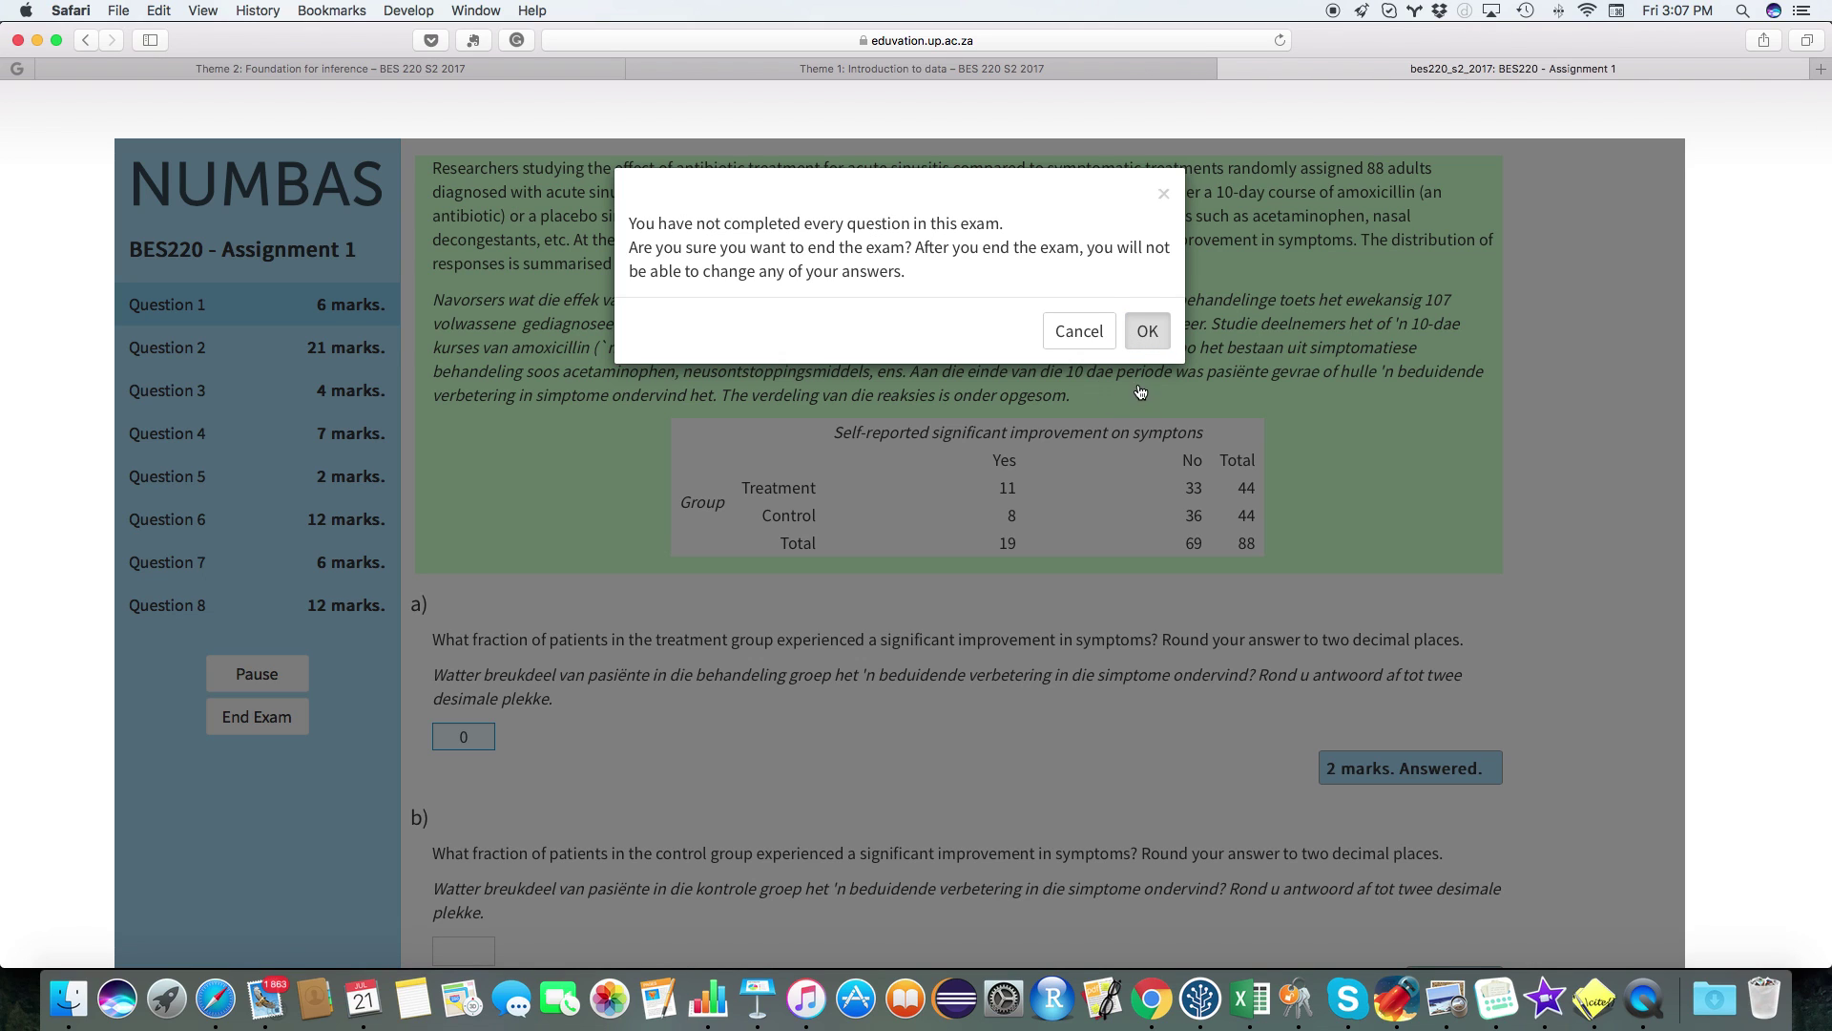
- Confirm ending the exam and look over the results page showing 0 / 70
{"action": "key", "text": "Return"}
{"action": "scroll", "coordinate": [837, 421], "scroll_direction": "down", "scroll_amount": 3}
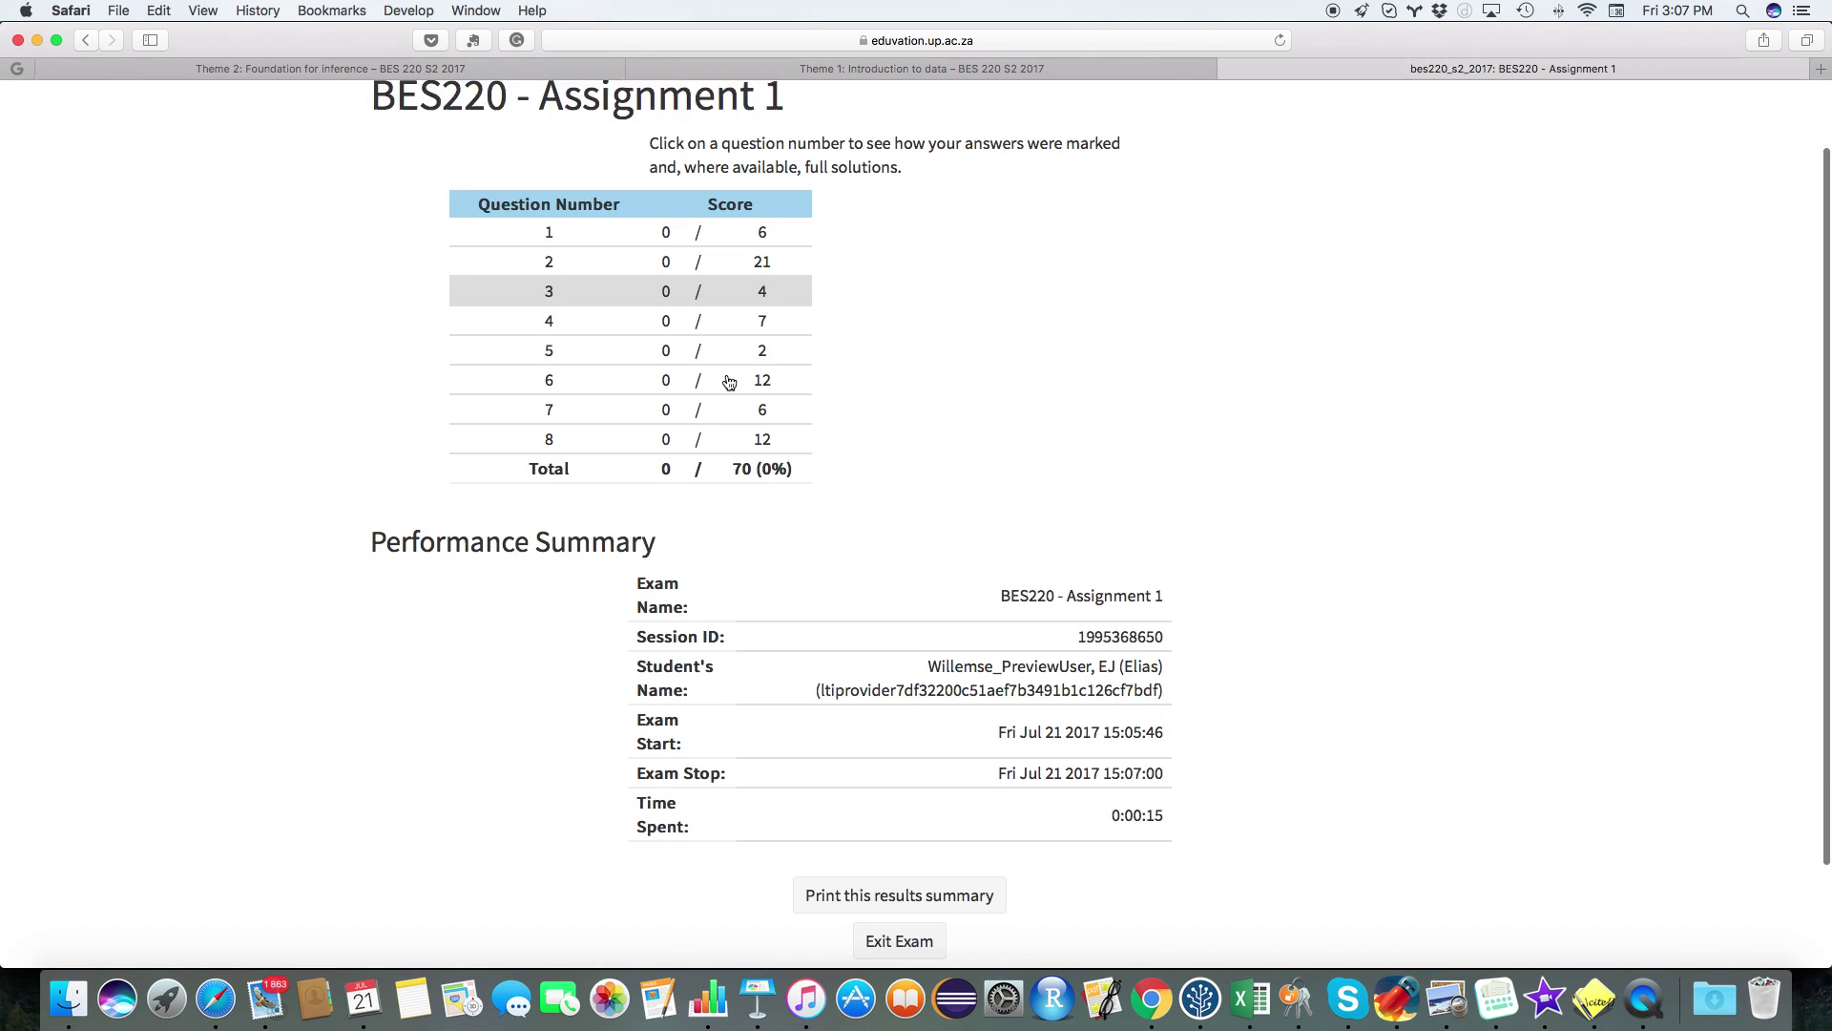
{"action": "scroll", "coordinate": [838, 507], "scroll_direction": "down", "scroll_amount": 2}
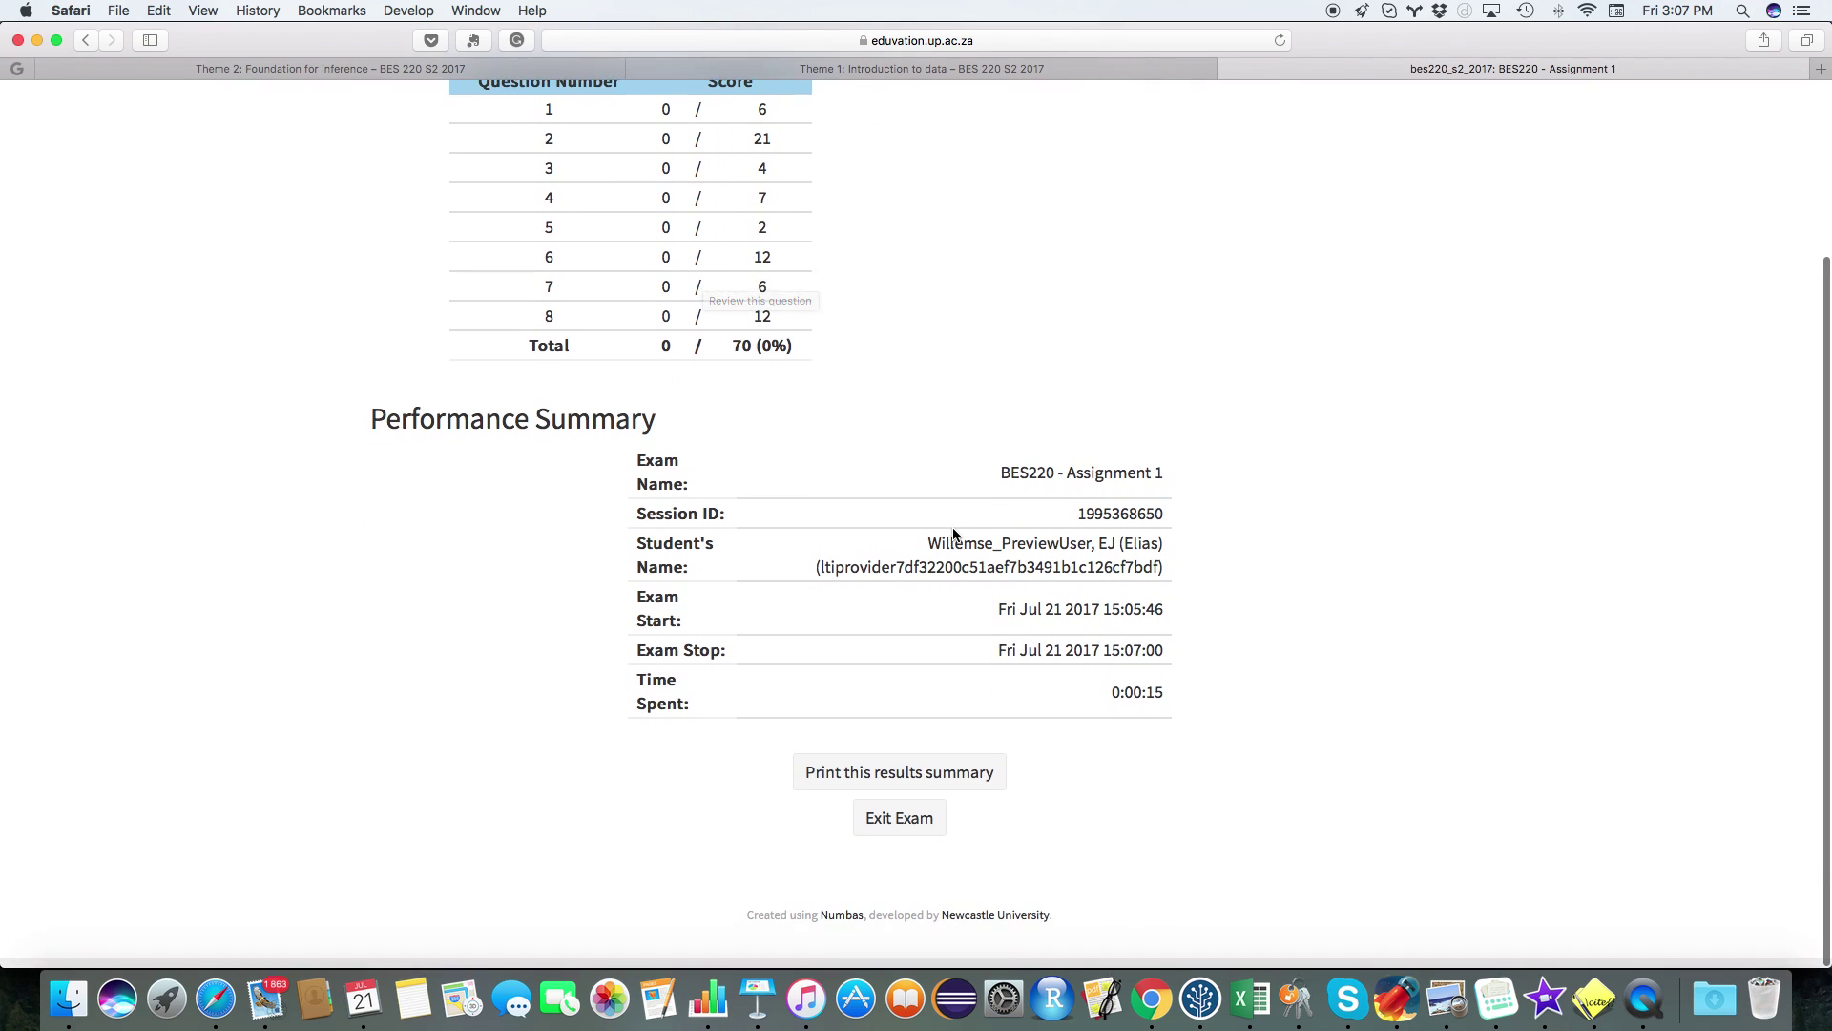
{"action": "scroll", "coordinate": [939, 426], "scroll_direction": "up", "scroll_amount": 4}
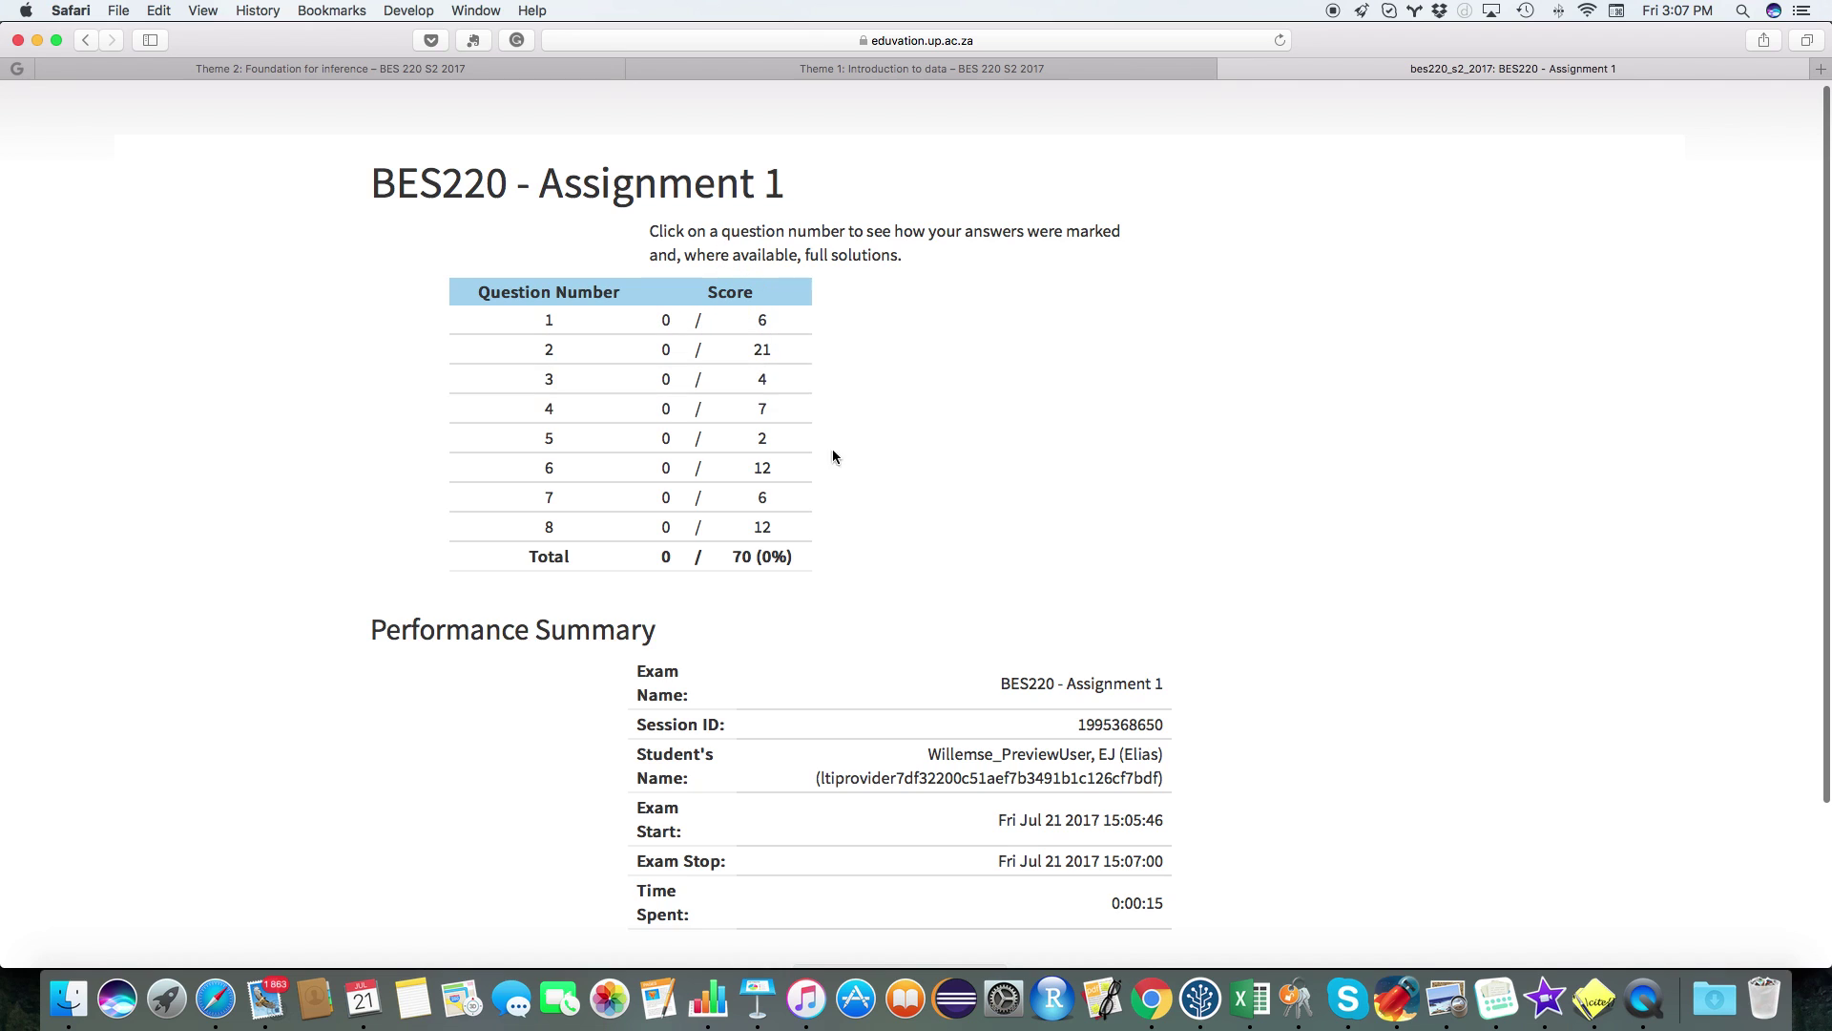
{"action": "scroll", "coordinate": [851, 474], "scroll_direction": "down", "scroll_amount": 3}
{"action": "scroll", "coordinate": [851, 474], "scroll_direction": "up", "scroll_amount": 3}
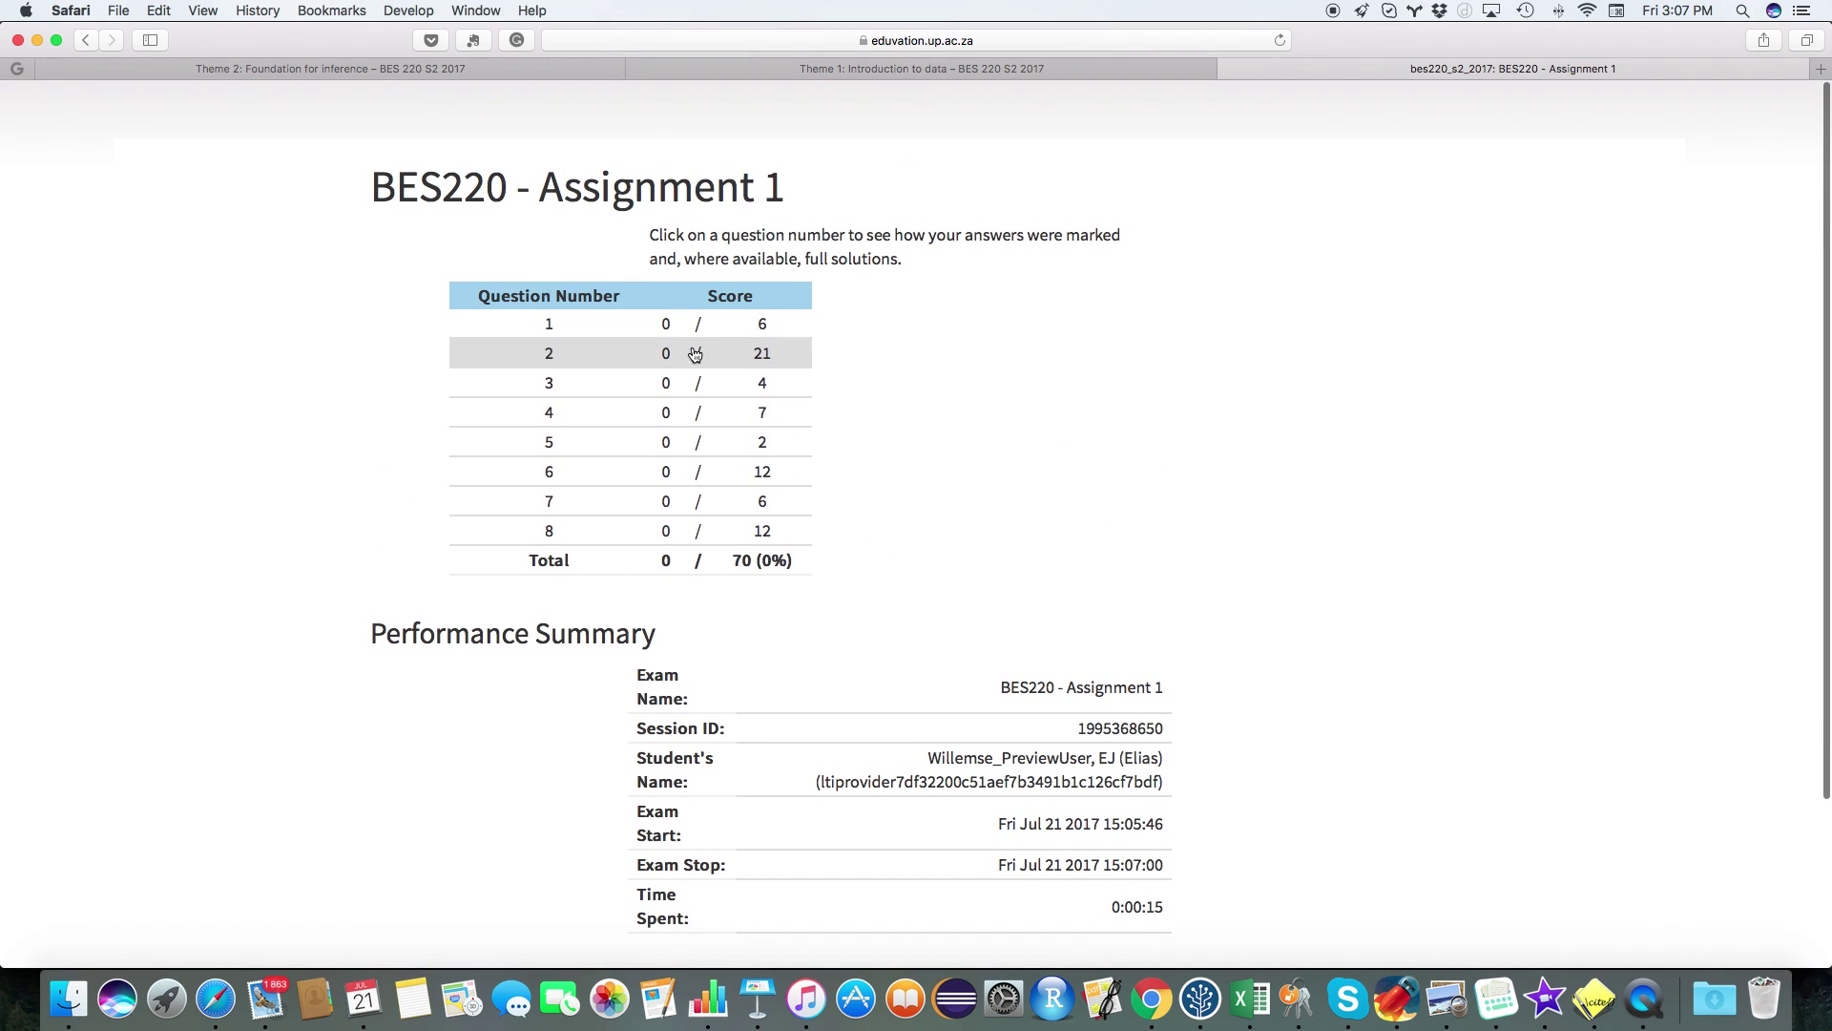
- Review the marking of Questions 1, 5, 6 and 8, then return to the results summary
{"action": "left_click", "coordinate": [680, 324]}
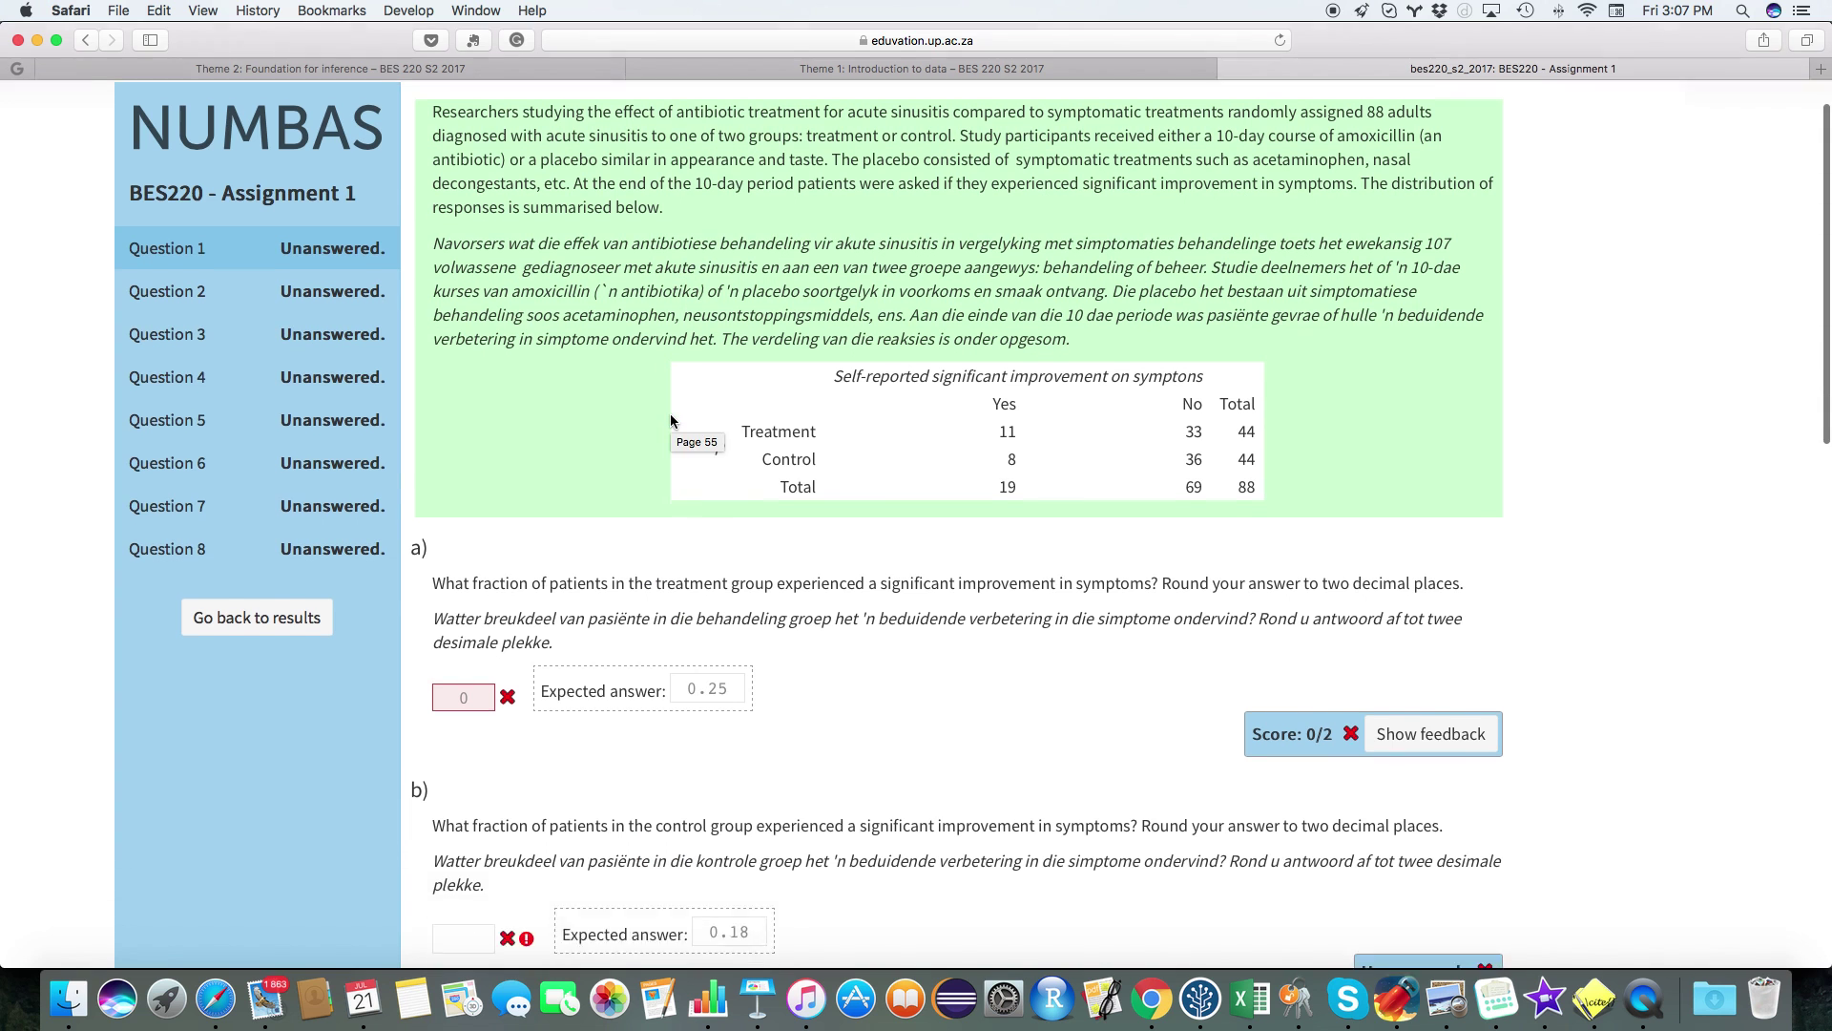
{"action": "scroll", "coordinate": [669, 420], "scroll_direction": "down", "scroll_amount": 10}
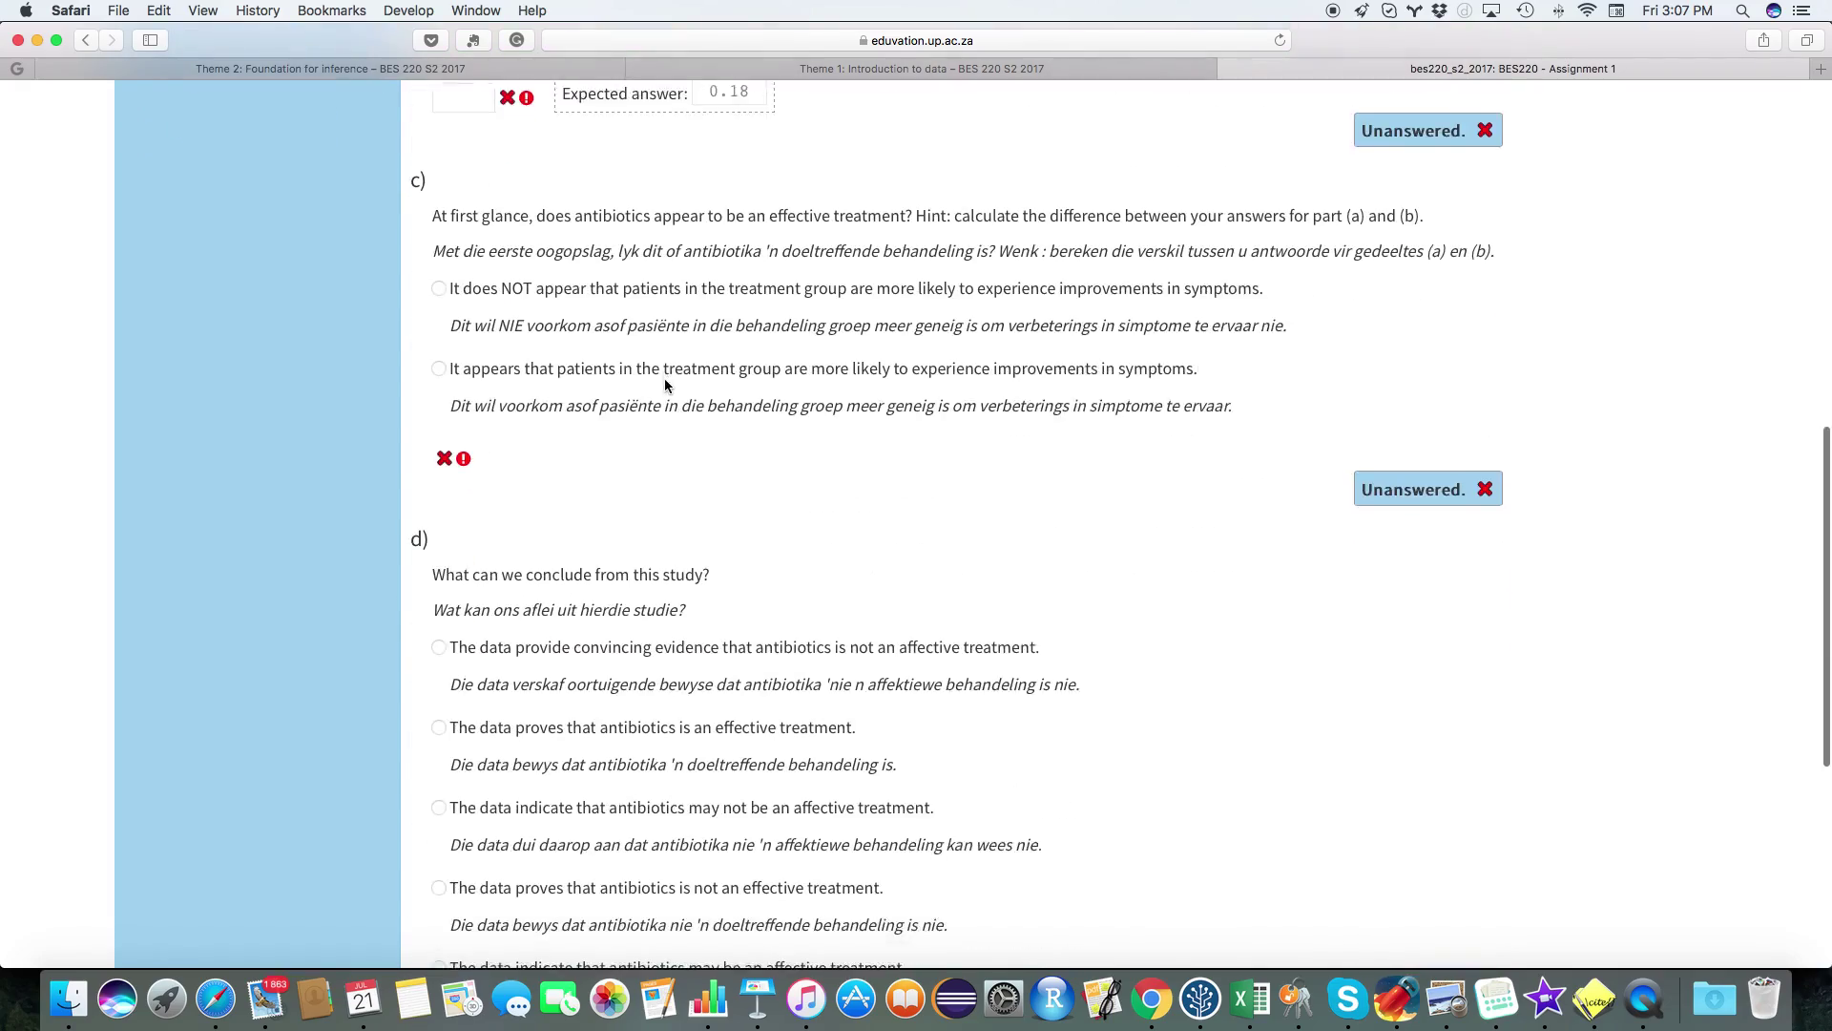
{"action": "scroll", "coordinate": [665, 384], "scroll_direction": "up", "scroll_amount": 5}
{"action": "scroll", "coordinate": [606, 396], "scroll_direction": "down", "scroll_amount": 10}
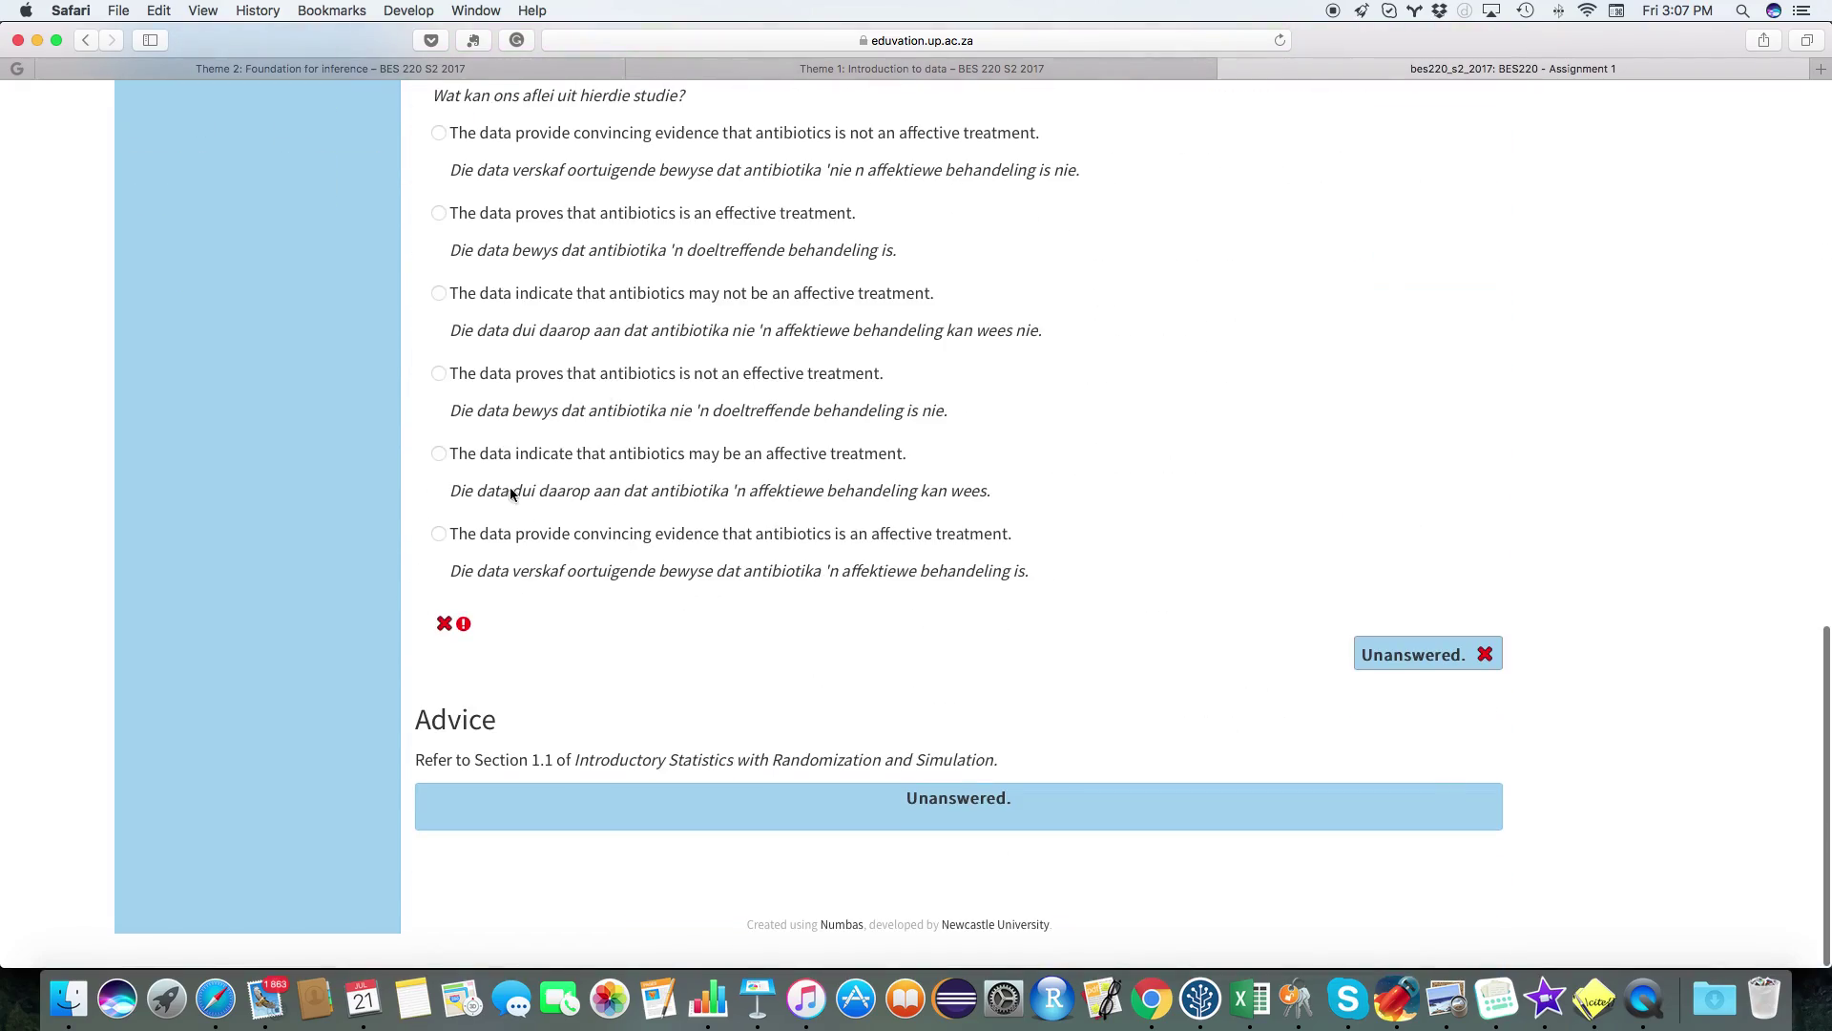
{"action": "scroll", "coordinate": [554, 512], "scroll_direction": "up", "scroll_amount": 15}
{"action": "left_click", "coordinate": [315, 476]}
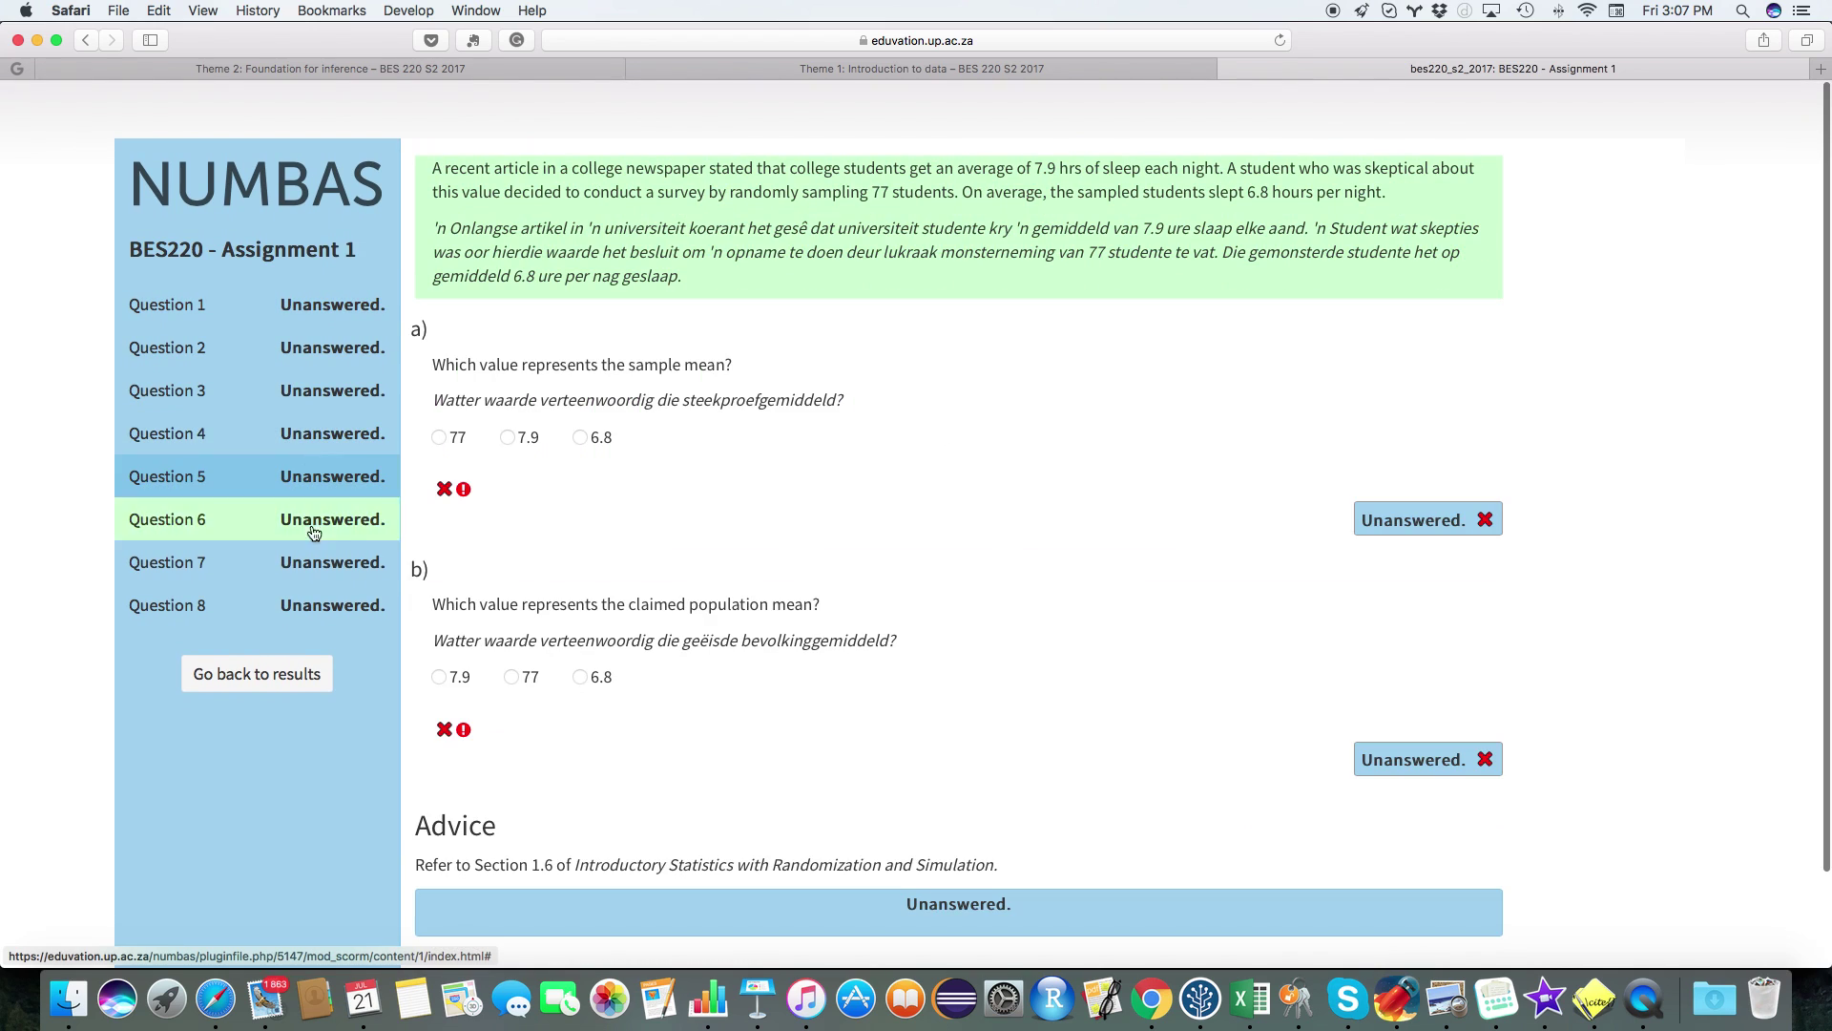
{"action": "left_click", "coordinate": [314, 525]}
{"action": "left_click", "coordinate": [327, 603]}
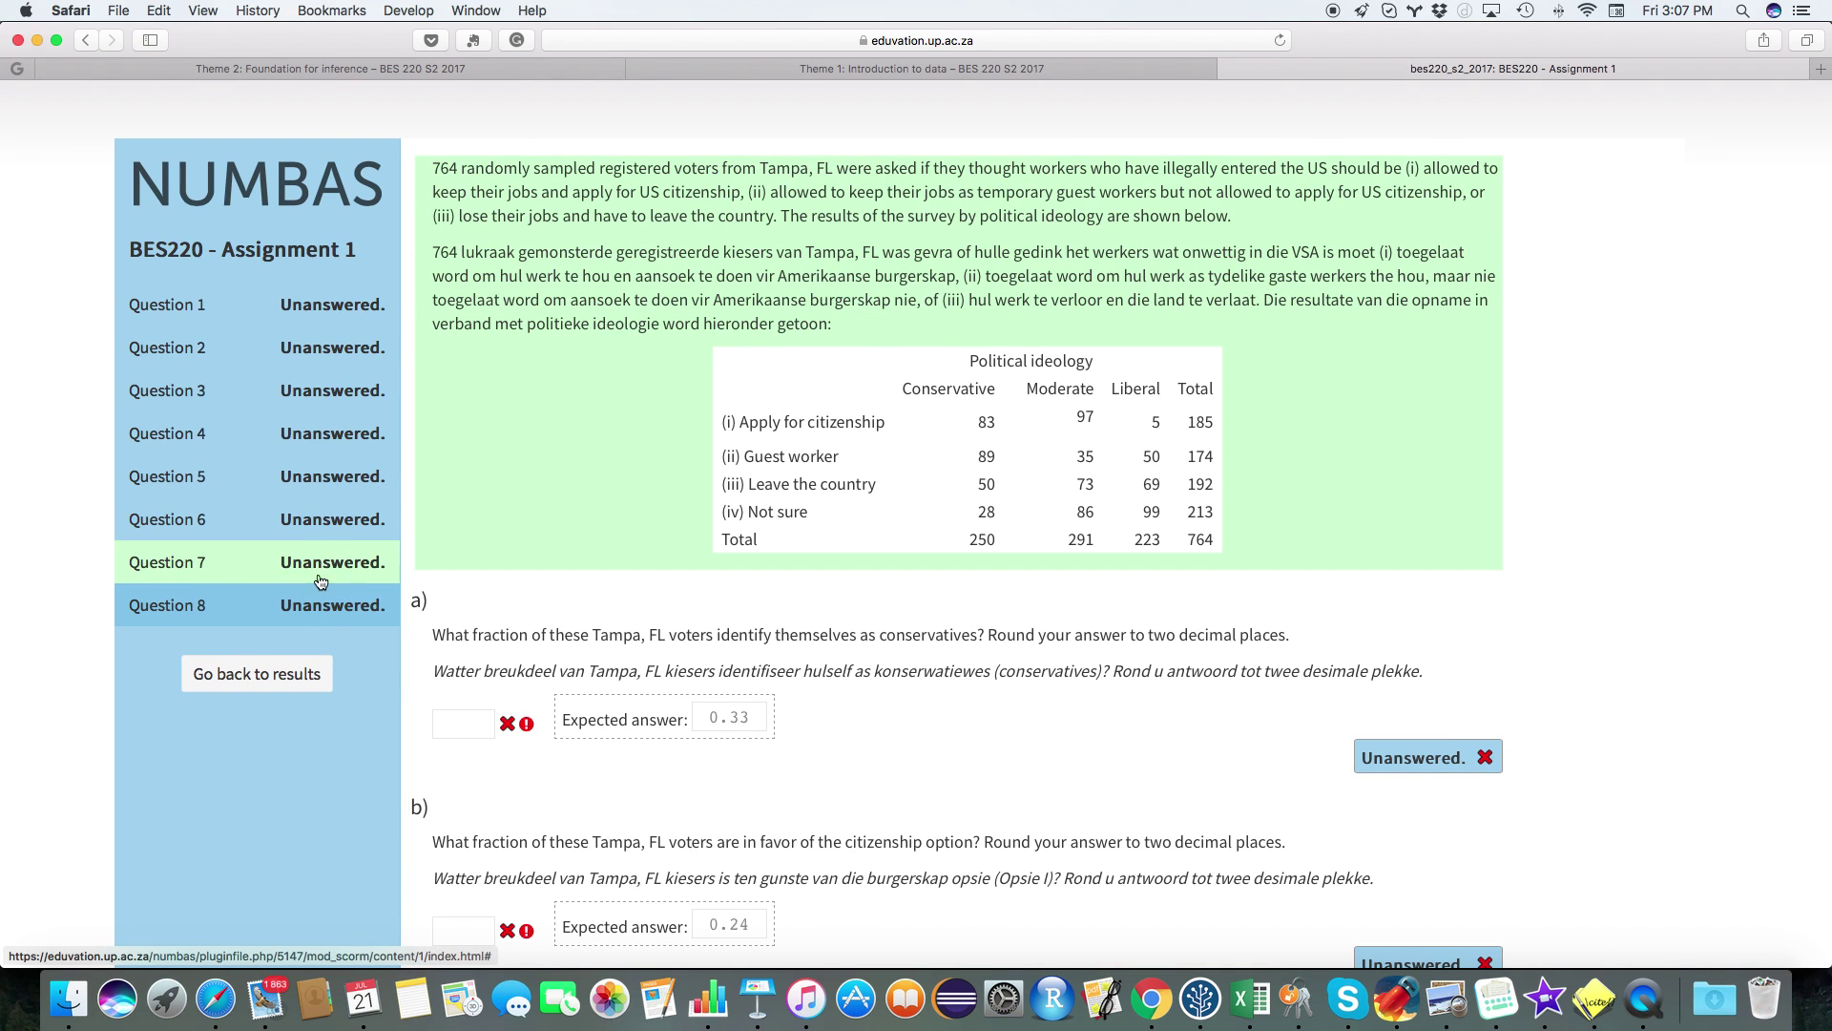
{"action": "left_click", "coordinate": [263, 674]}
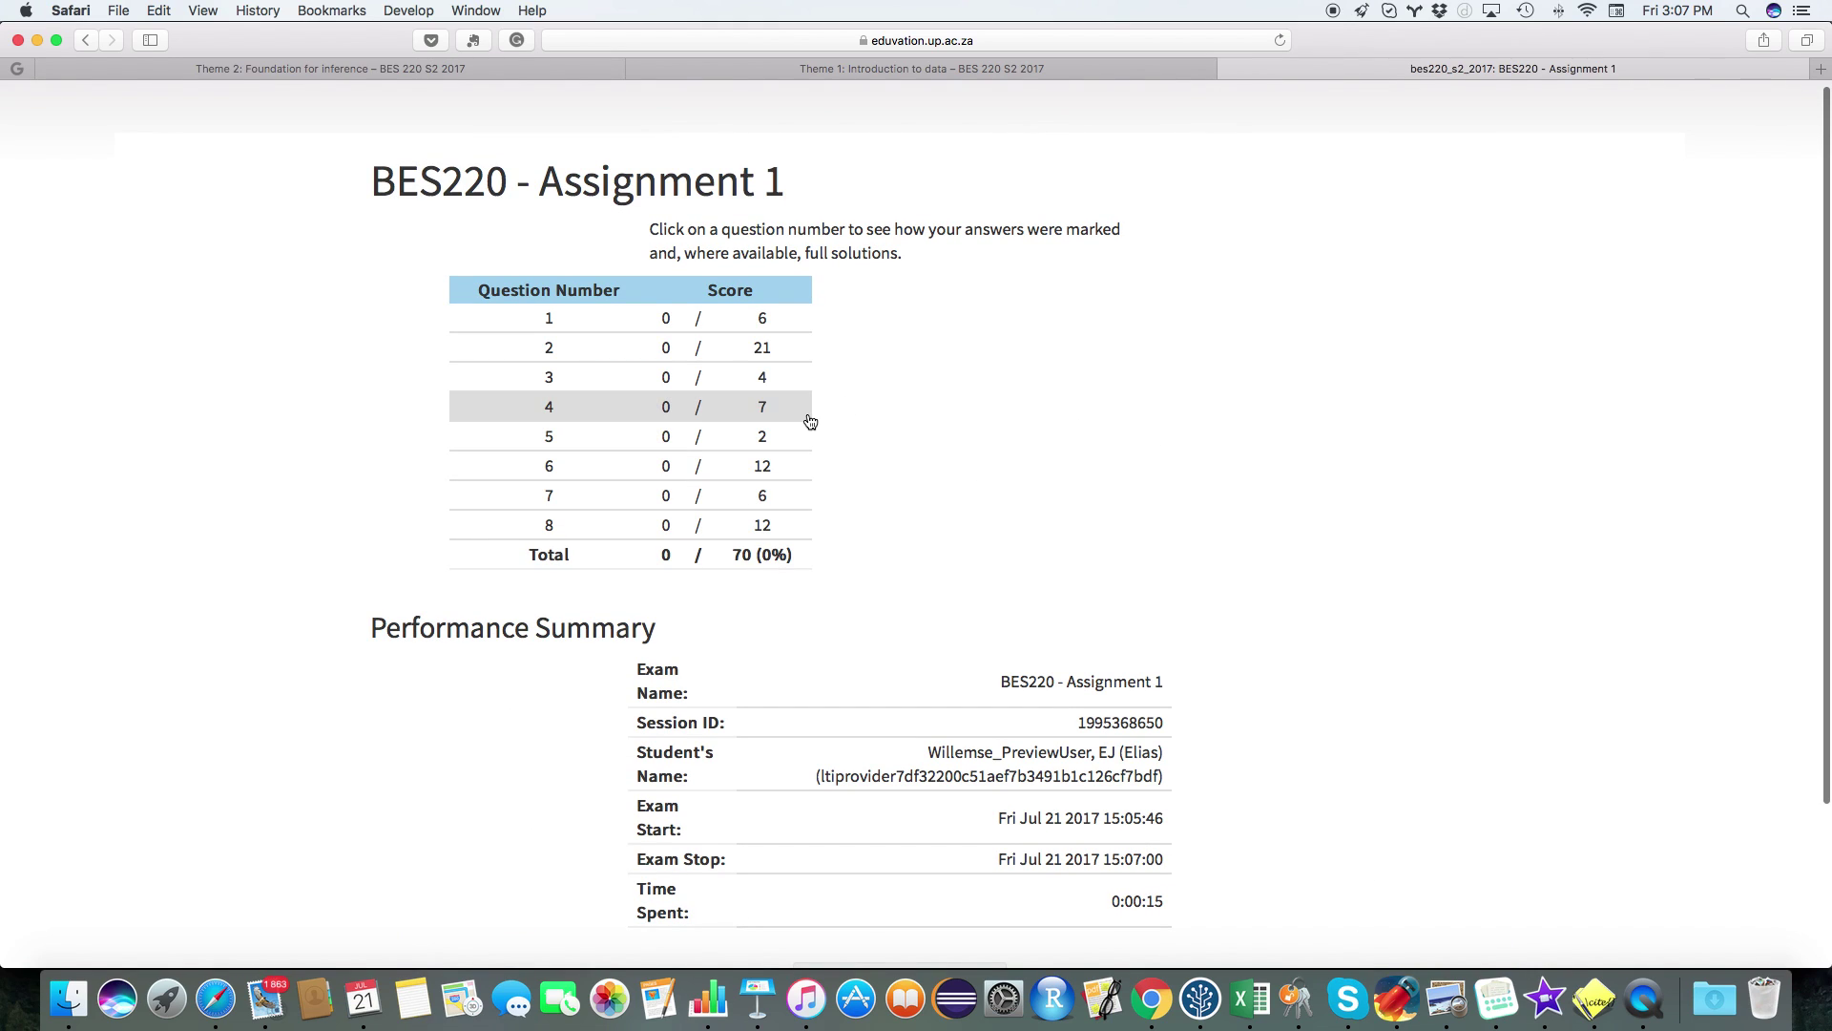
- Scroll to the bottom of the results page and exit the exam
{"action": "scroll", "coordinate": [838, 443], "scroll_direction": "down", "scroll_amount": 1}
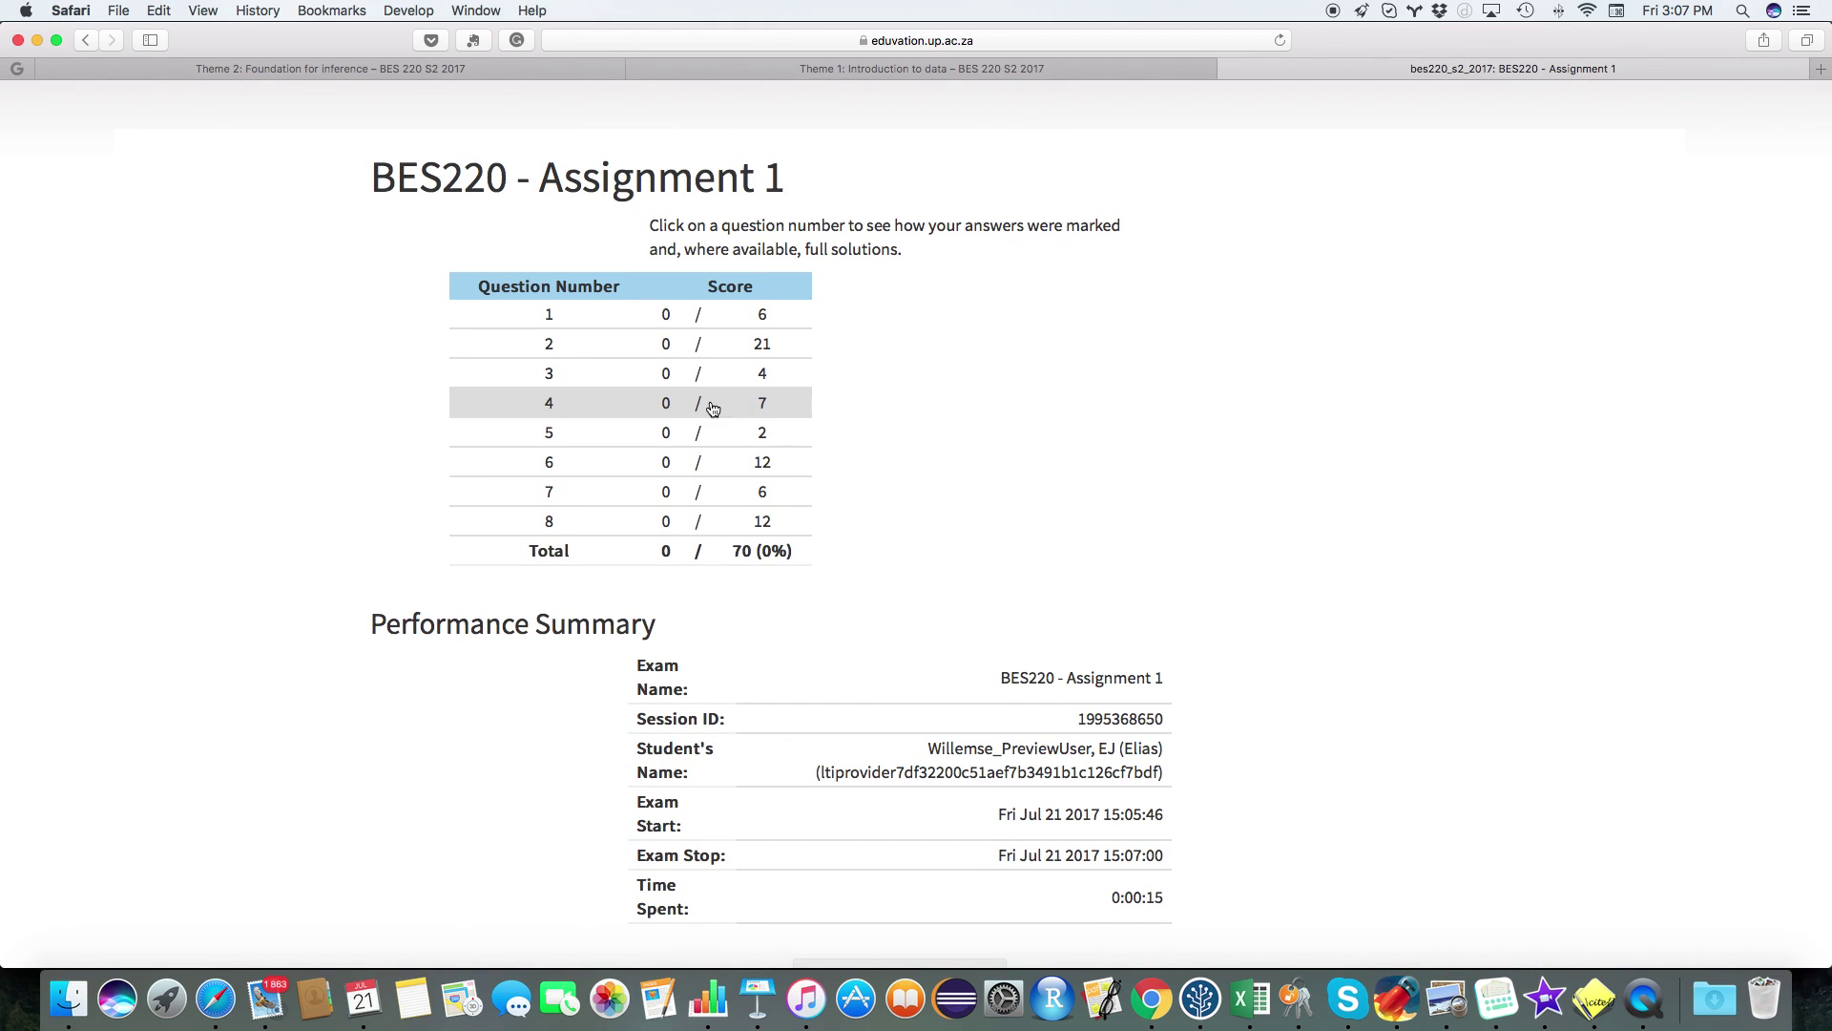
{"action": "scroll", "coordinate": [712, 407], "scroll_direction": "down", "scroll_amount": 2}
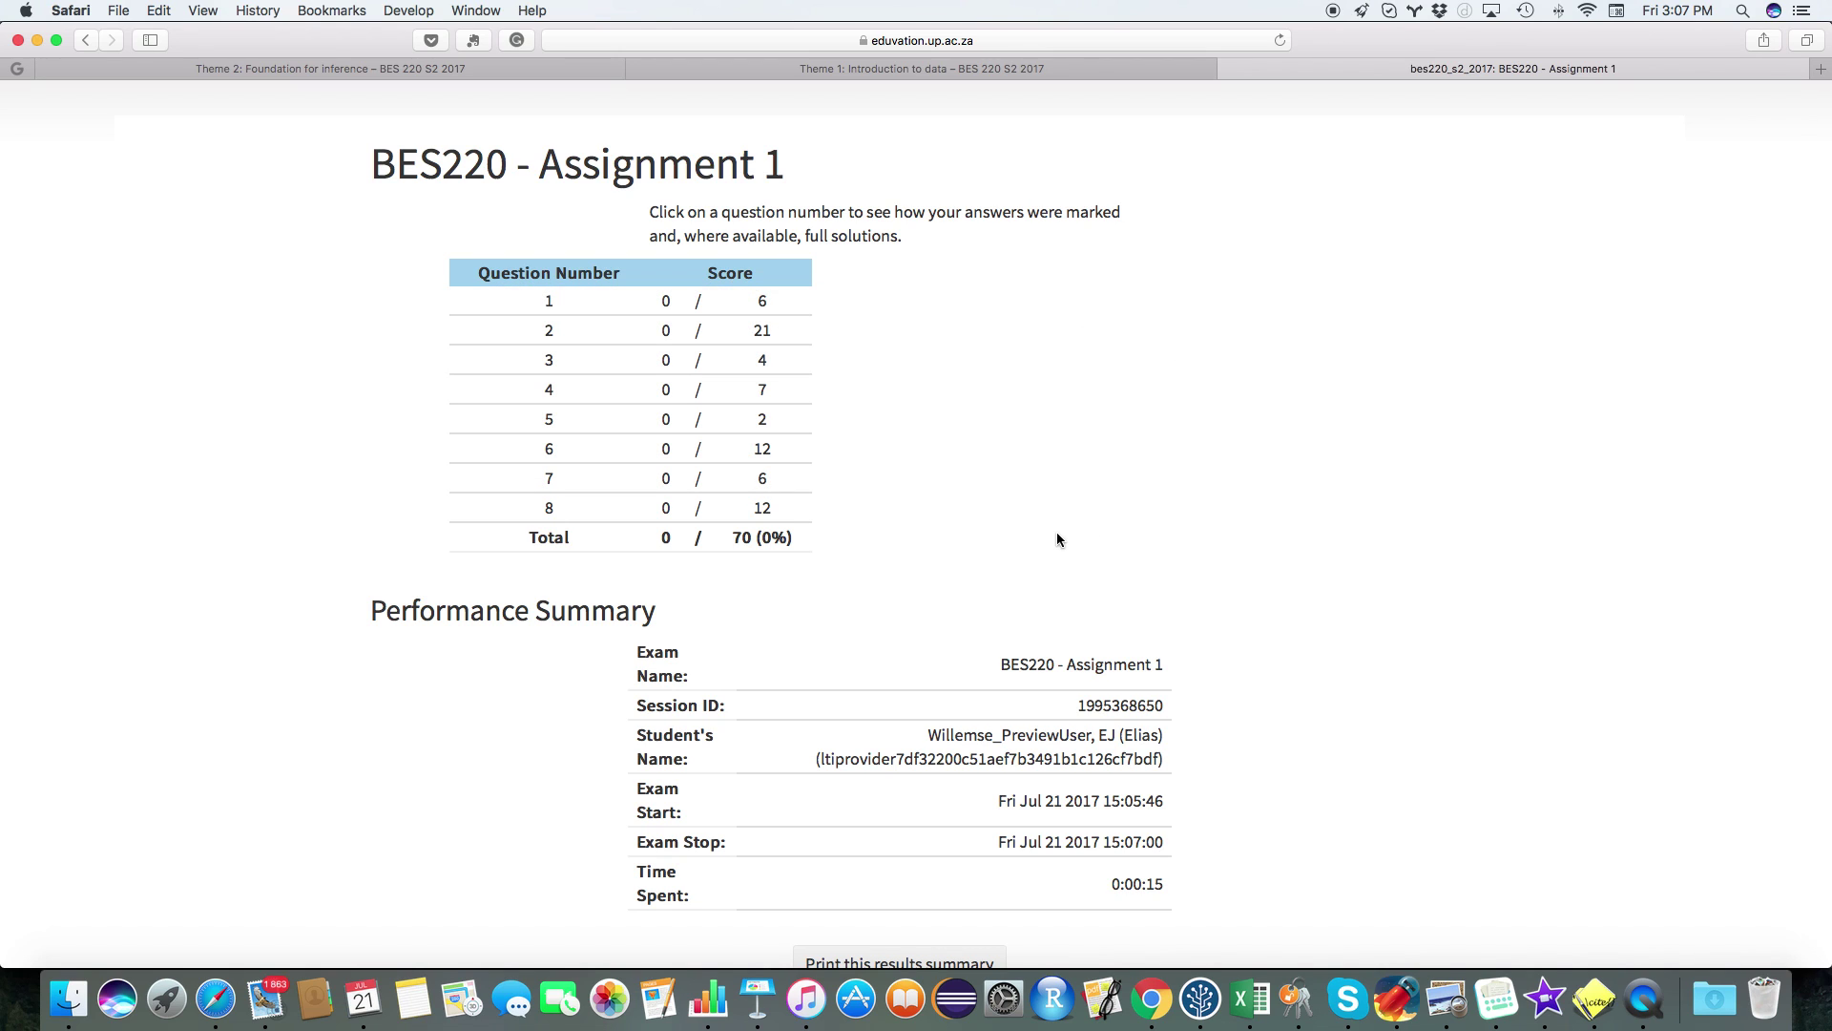
{"action": "scroll", "coordinate": [1054, 536], "scroll_direction": "down", "scroll_amount": 3}
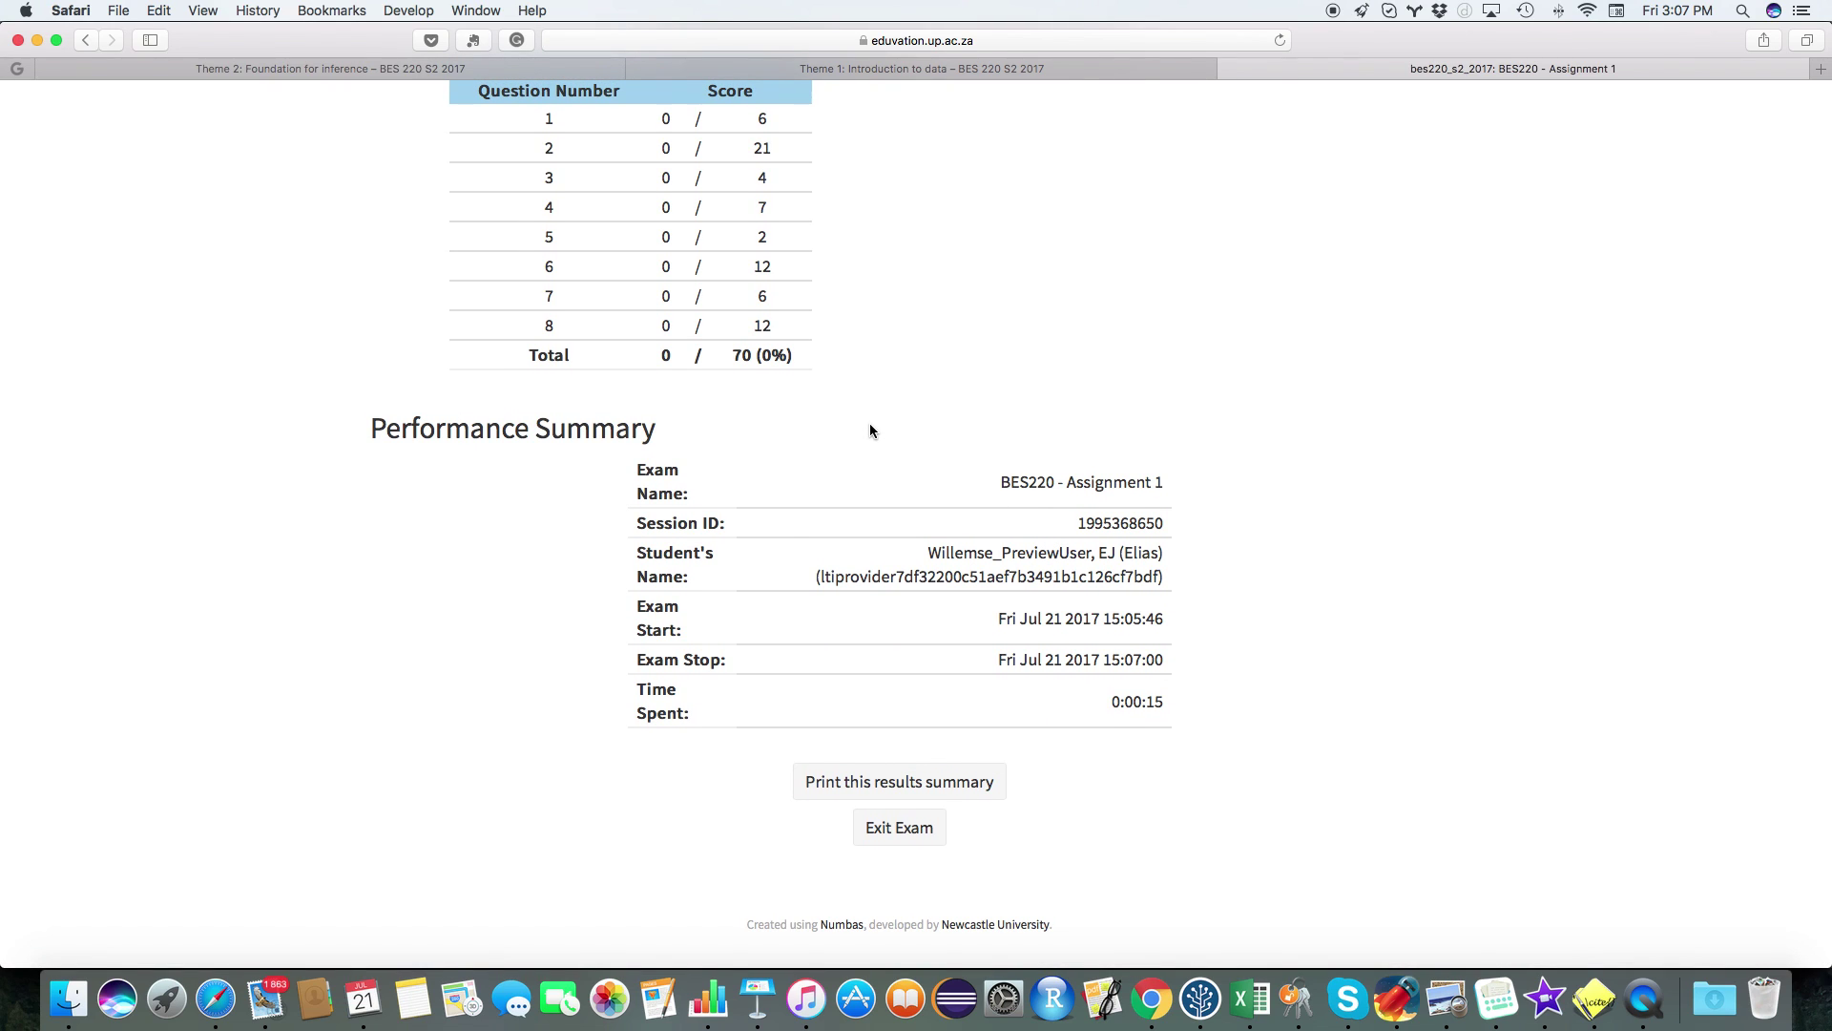
{"action": "left_click", "coordinate": [897, 827]}
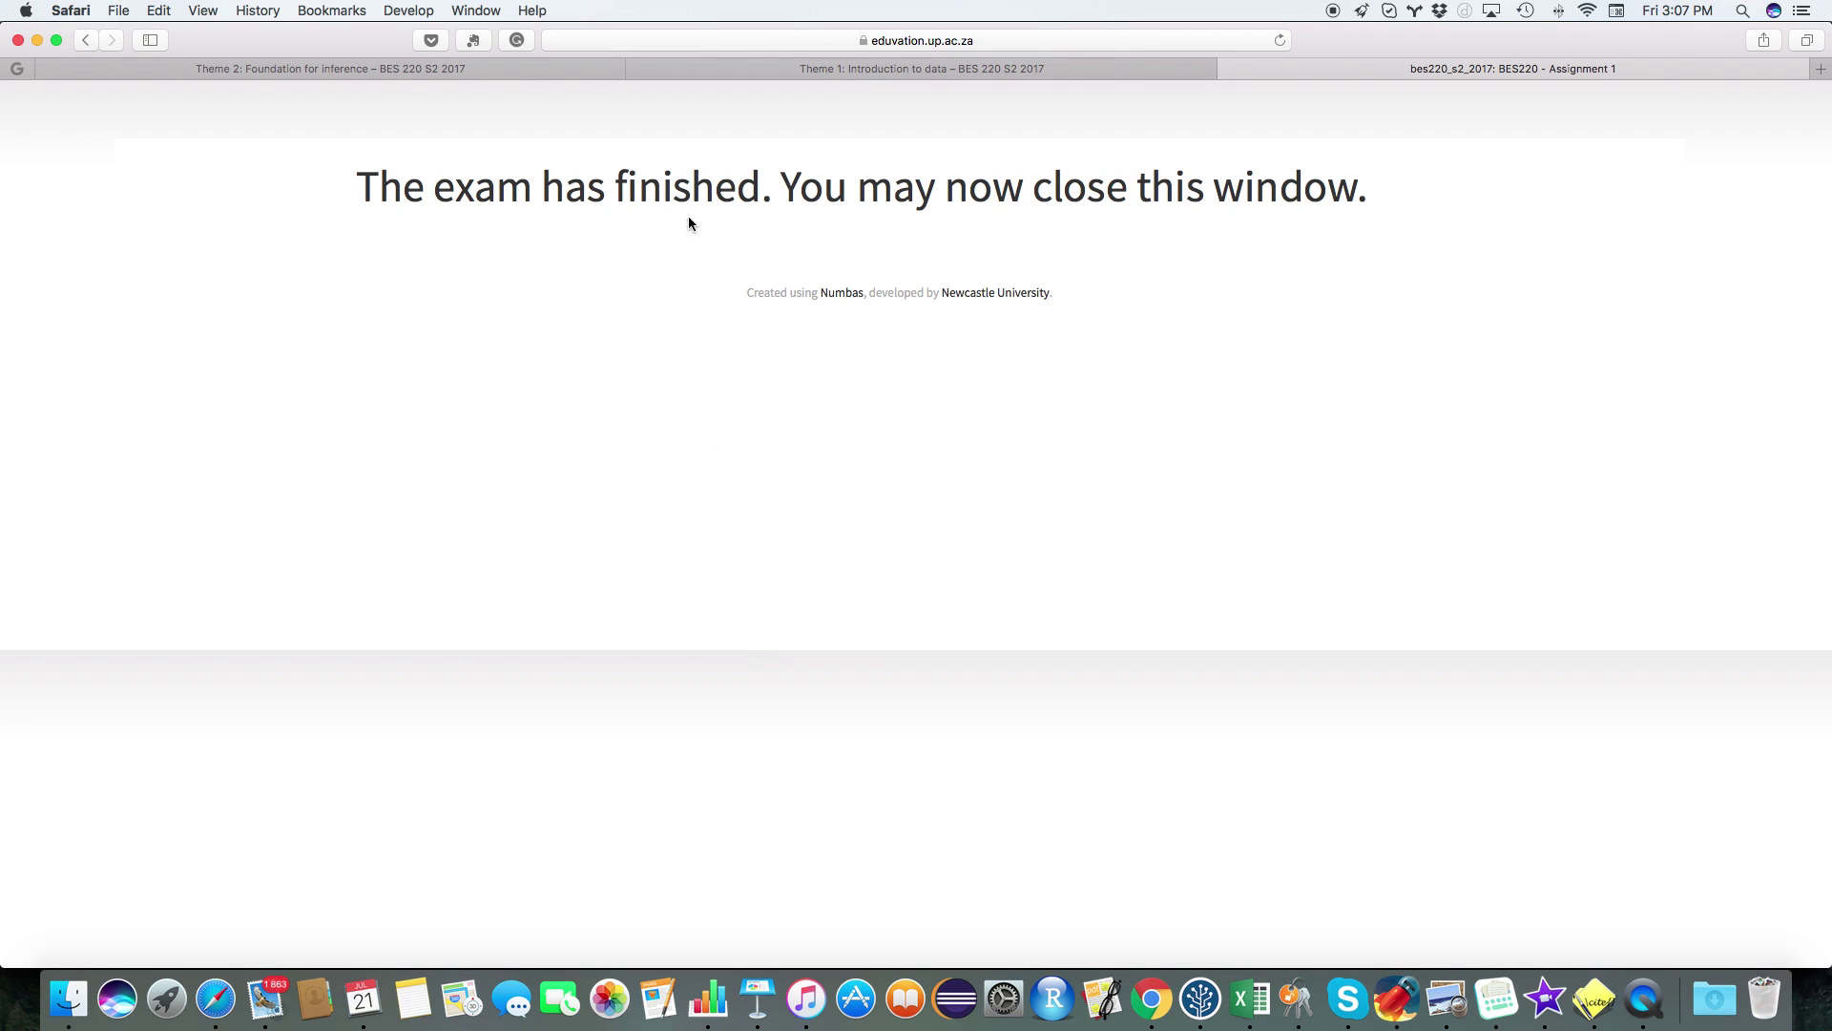
- Close the finished assignment tab and open My Grades, showing Theme 1 assignment ungraded out of 70
{"action": "left_click", "coordinate": [1227, 70]}
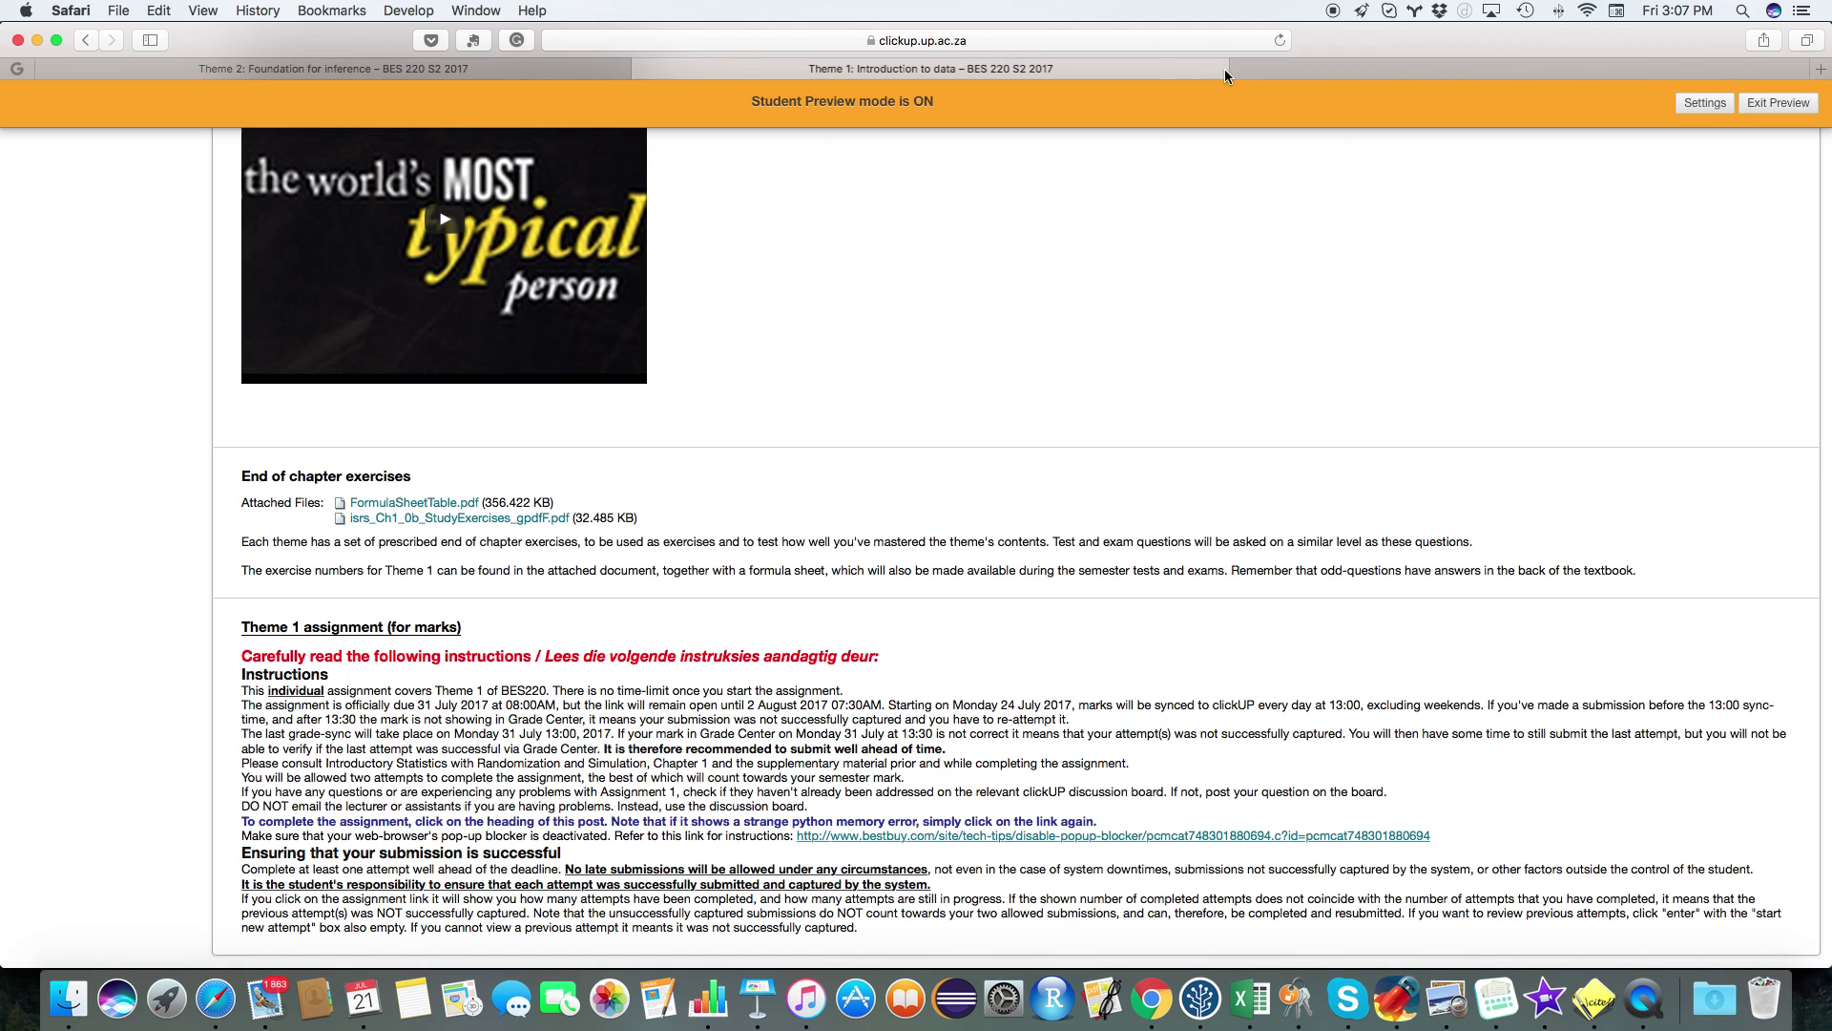
{"action": "scroll", "coordinate": [1117, 337], "scroll_direction": "up", "scroll_amount": 15}
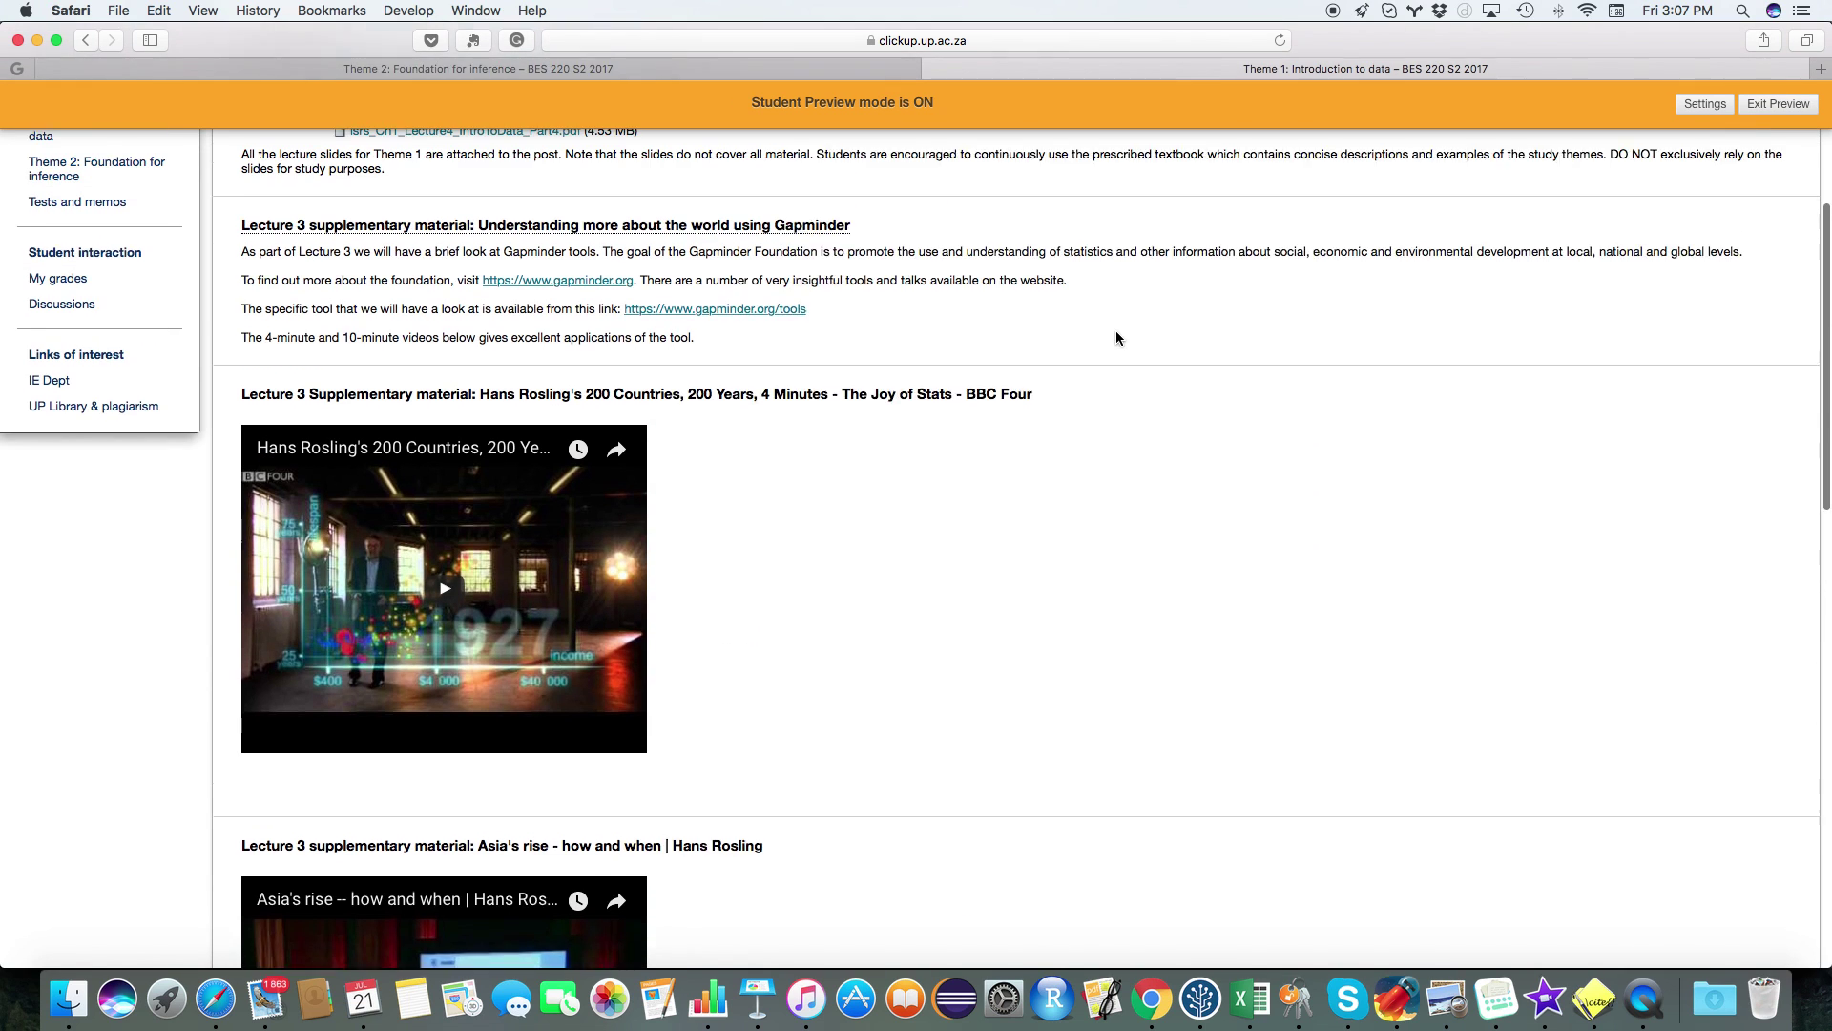
{"action": "left_click", "coordinate": [72, 625]}
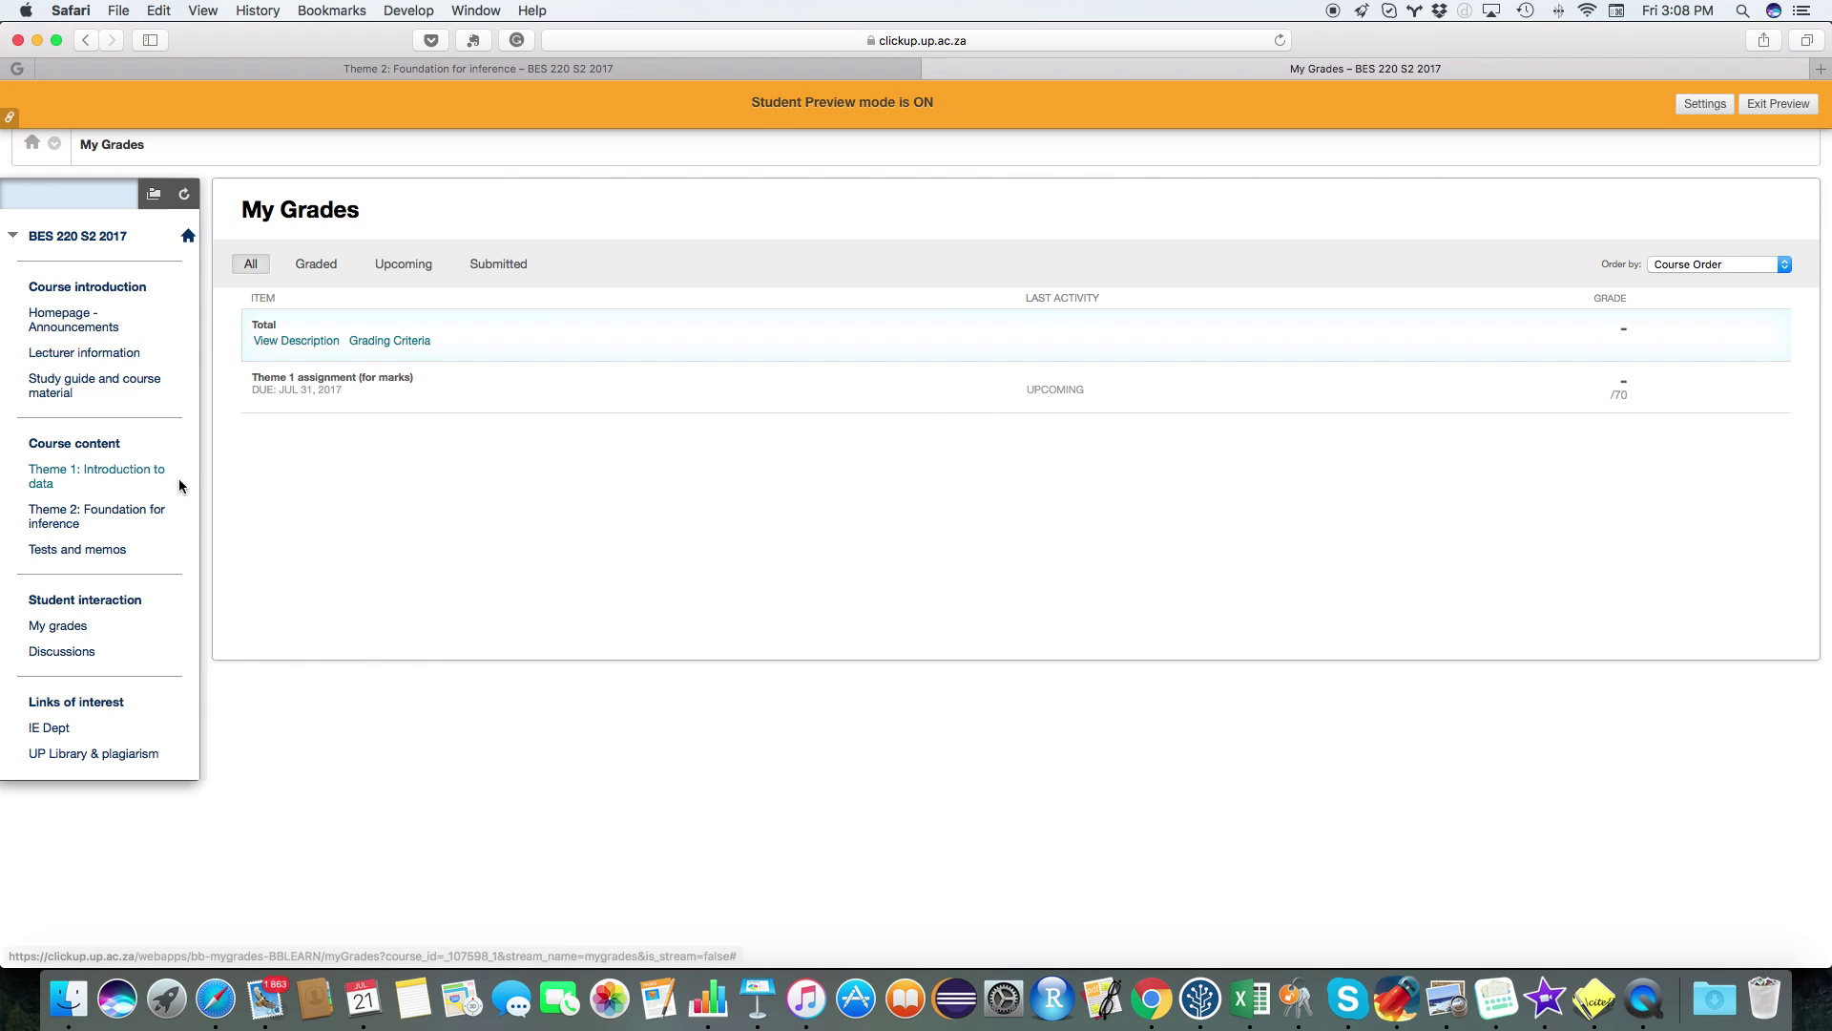
- Go back to Theme 1: Introduction to data and scroll to the Theme 1 assignment
{"action": "left_click", "coordinate": [105, 477]}
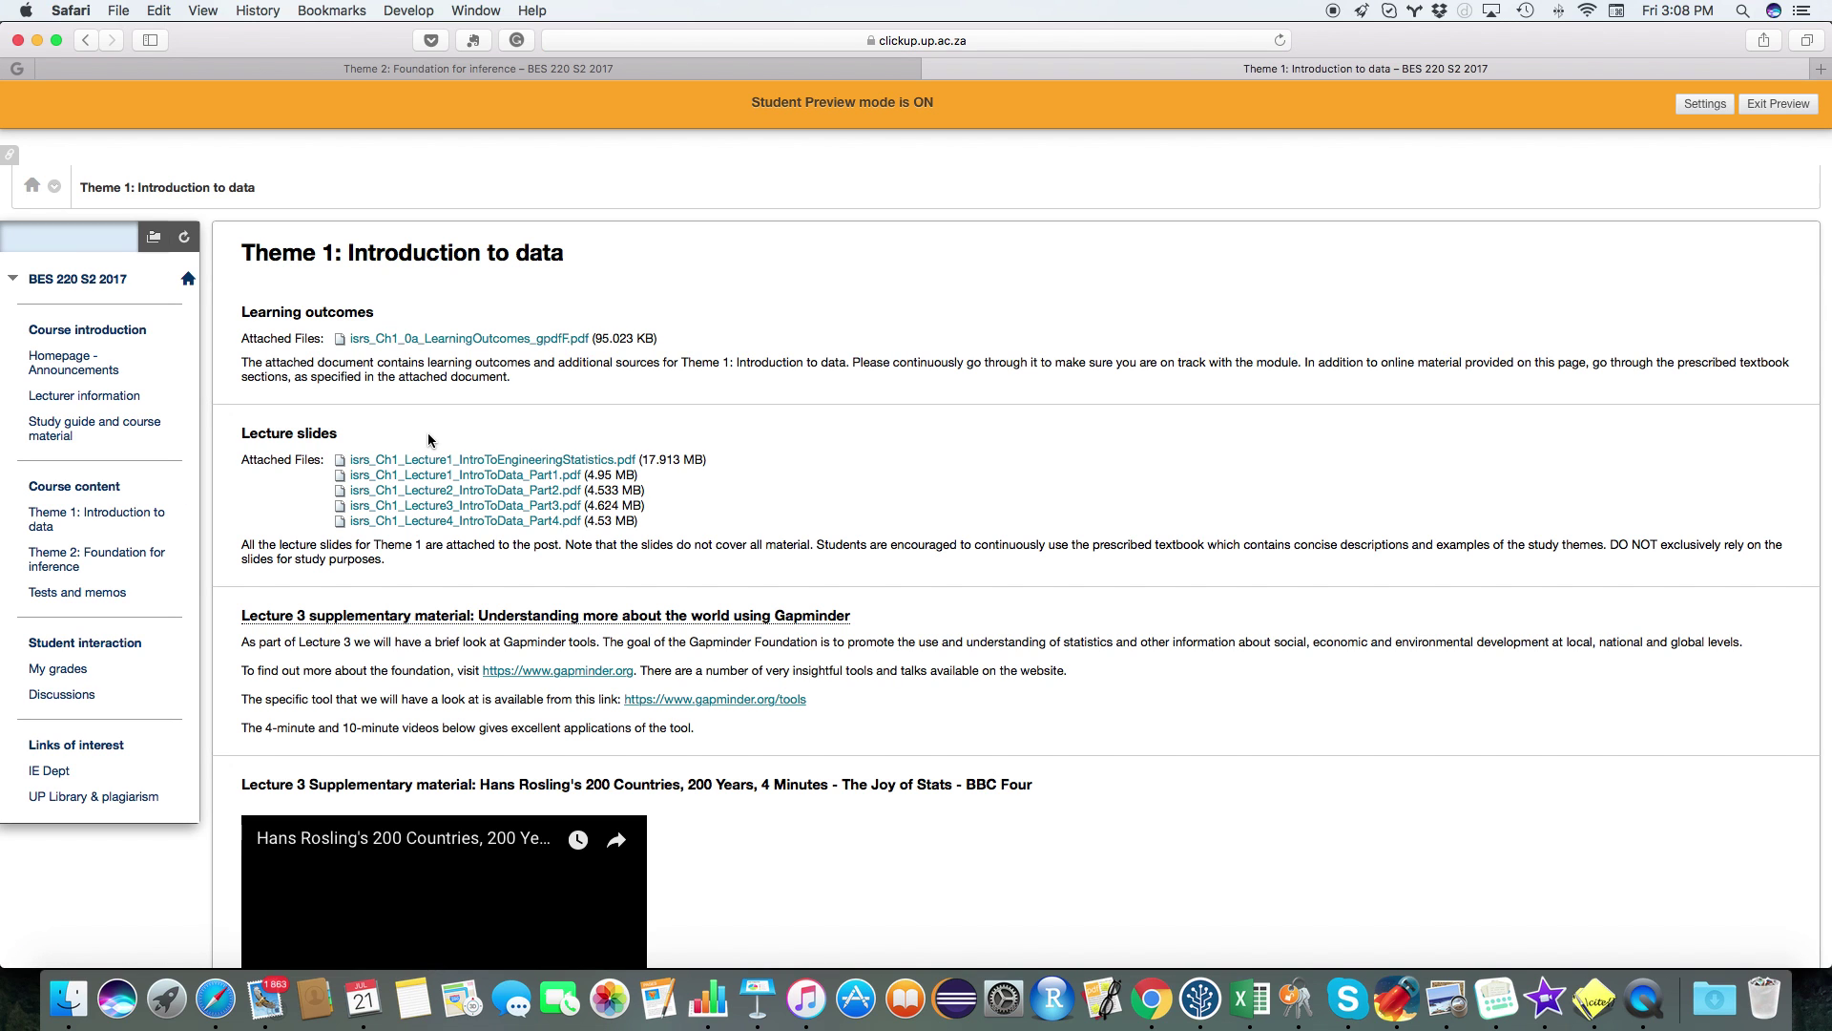
{"action": "scroll", "coordinate": [494, 425], "scroll_direction": "down", "scroll_amount": 15}
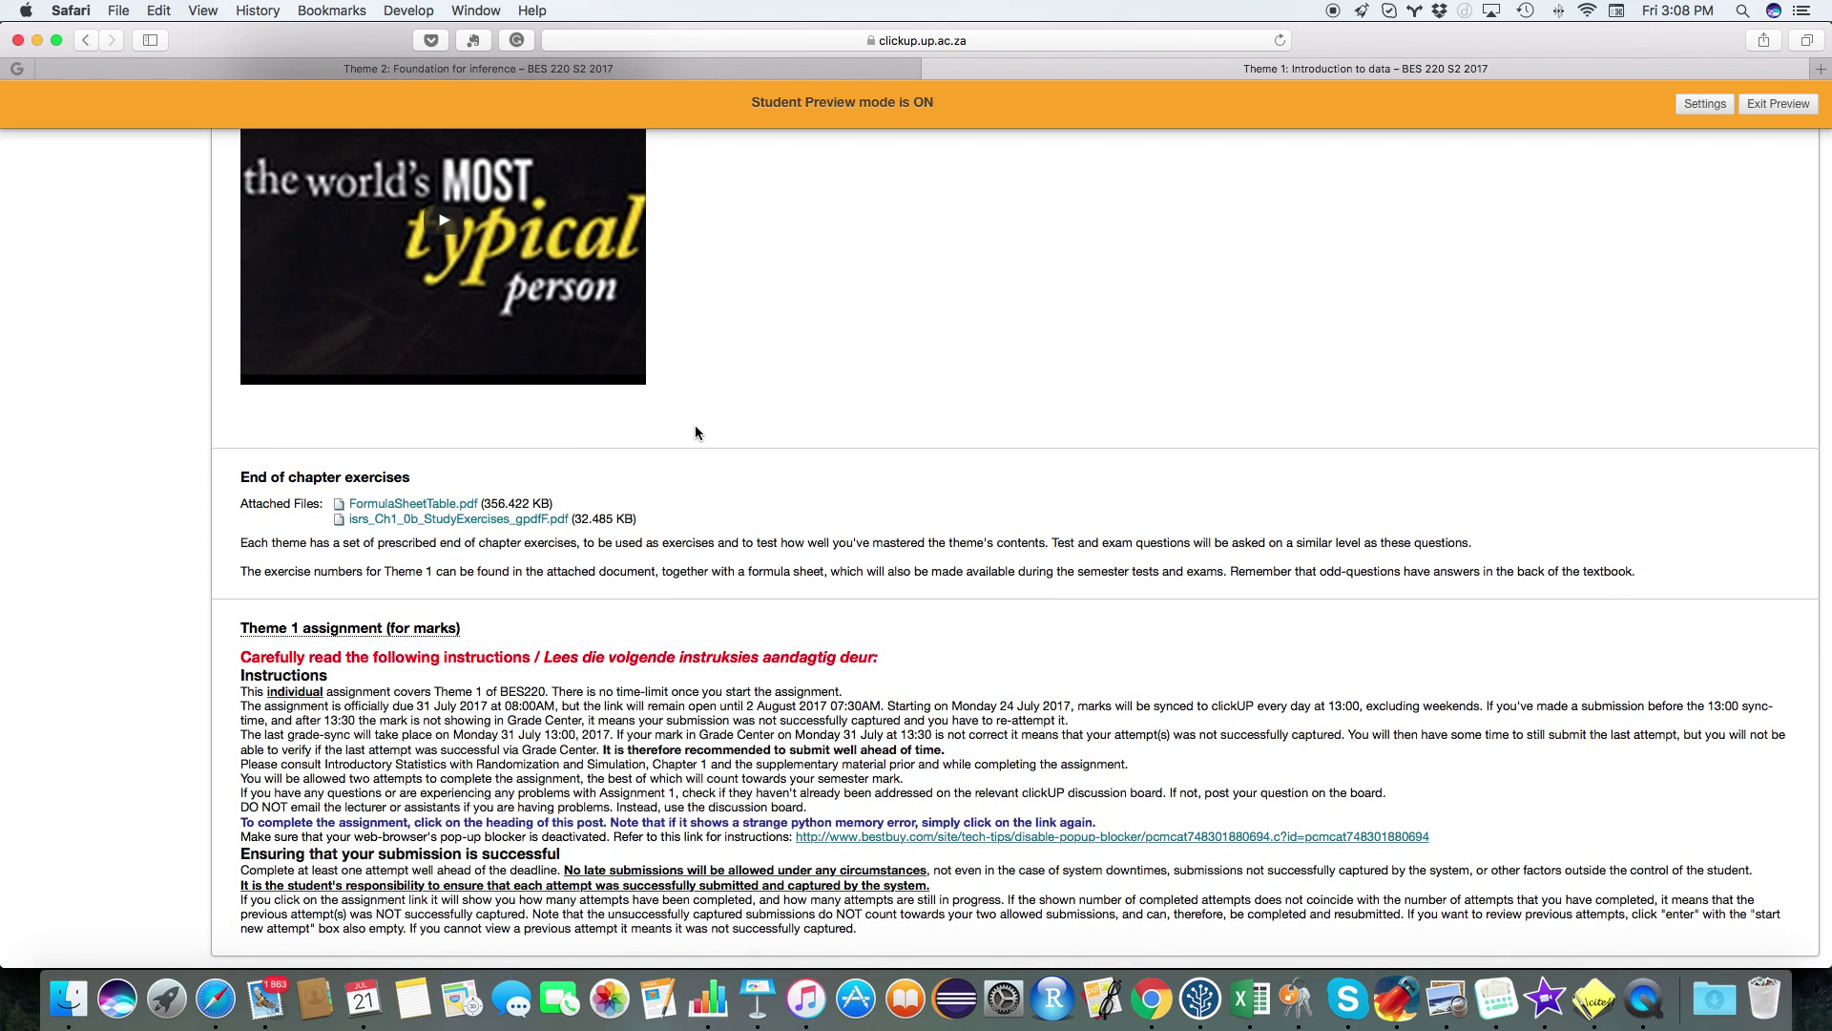
{"action": "scroll", "coordinate": [699, 425], "scroll_direction": "up", "scroll_amount": 1}
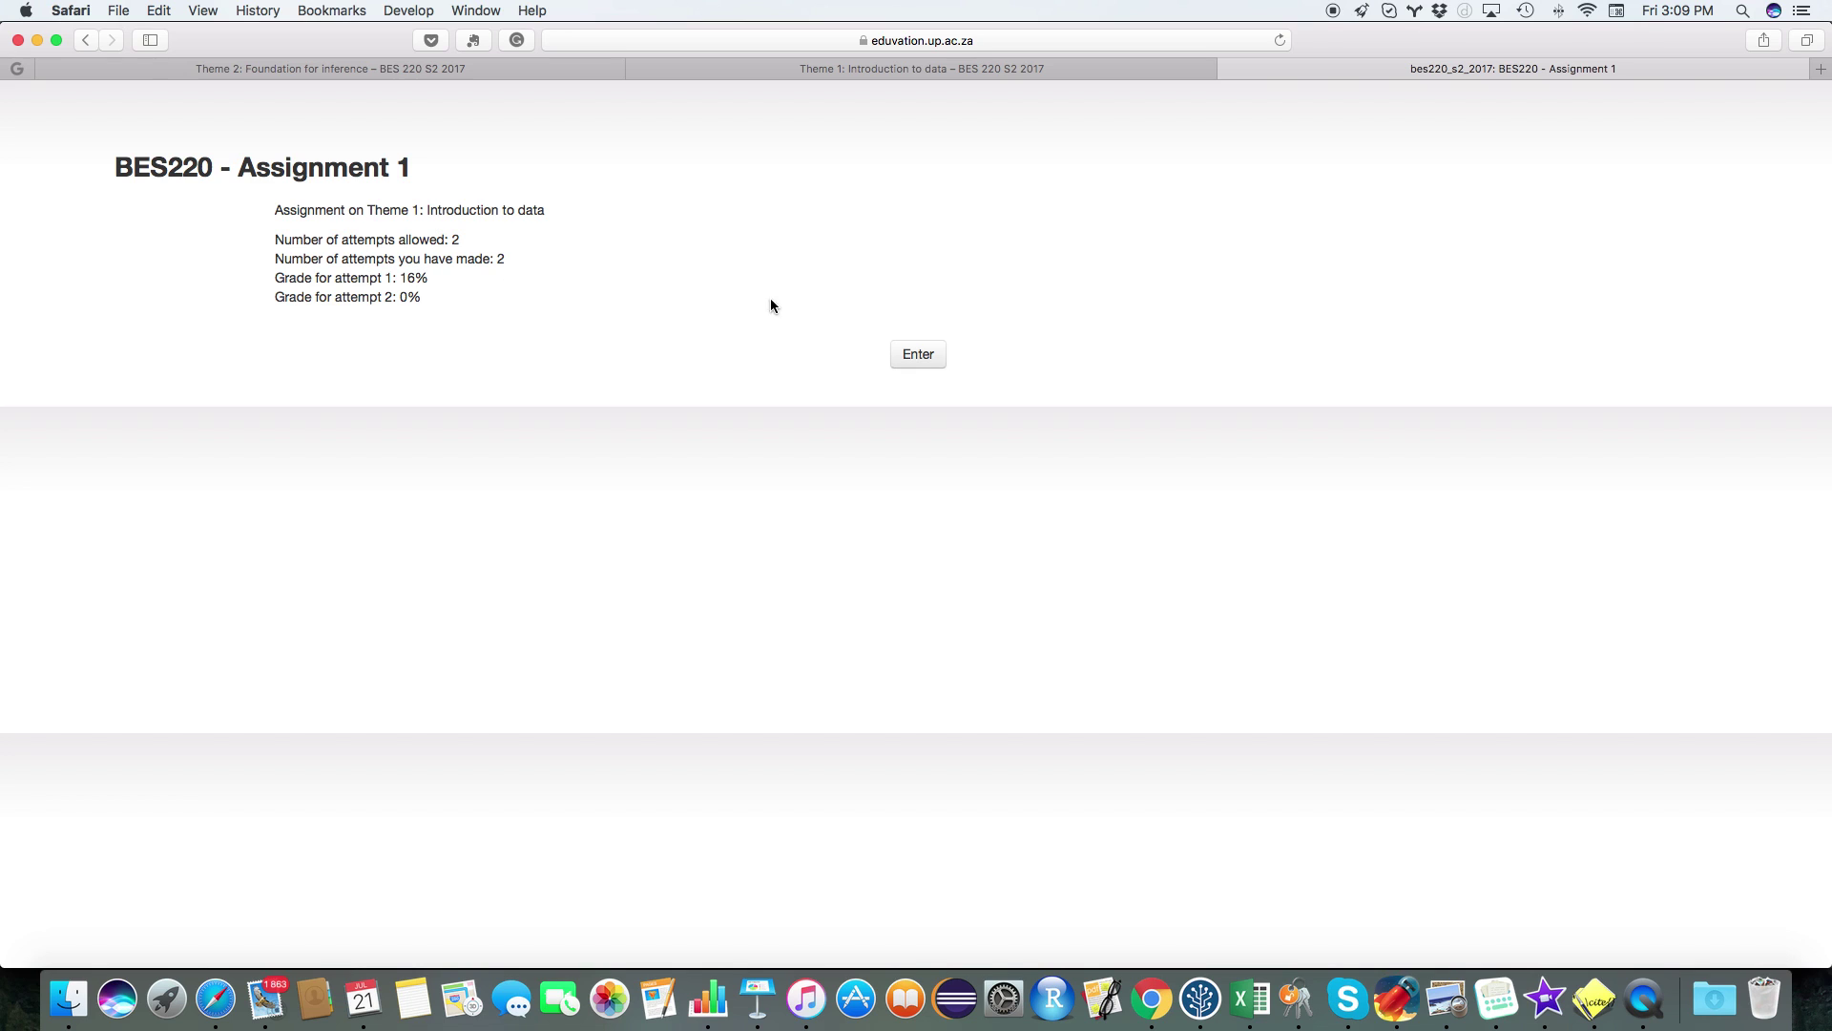
- Enter Assignment 1 in review mode and inspect Question 6's distribution-shape items
{"action": "left_click", "coordinate": [924, 369]}
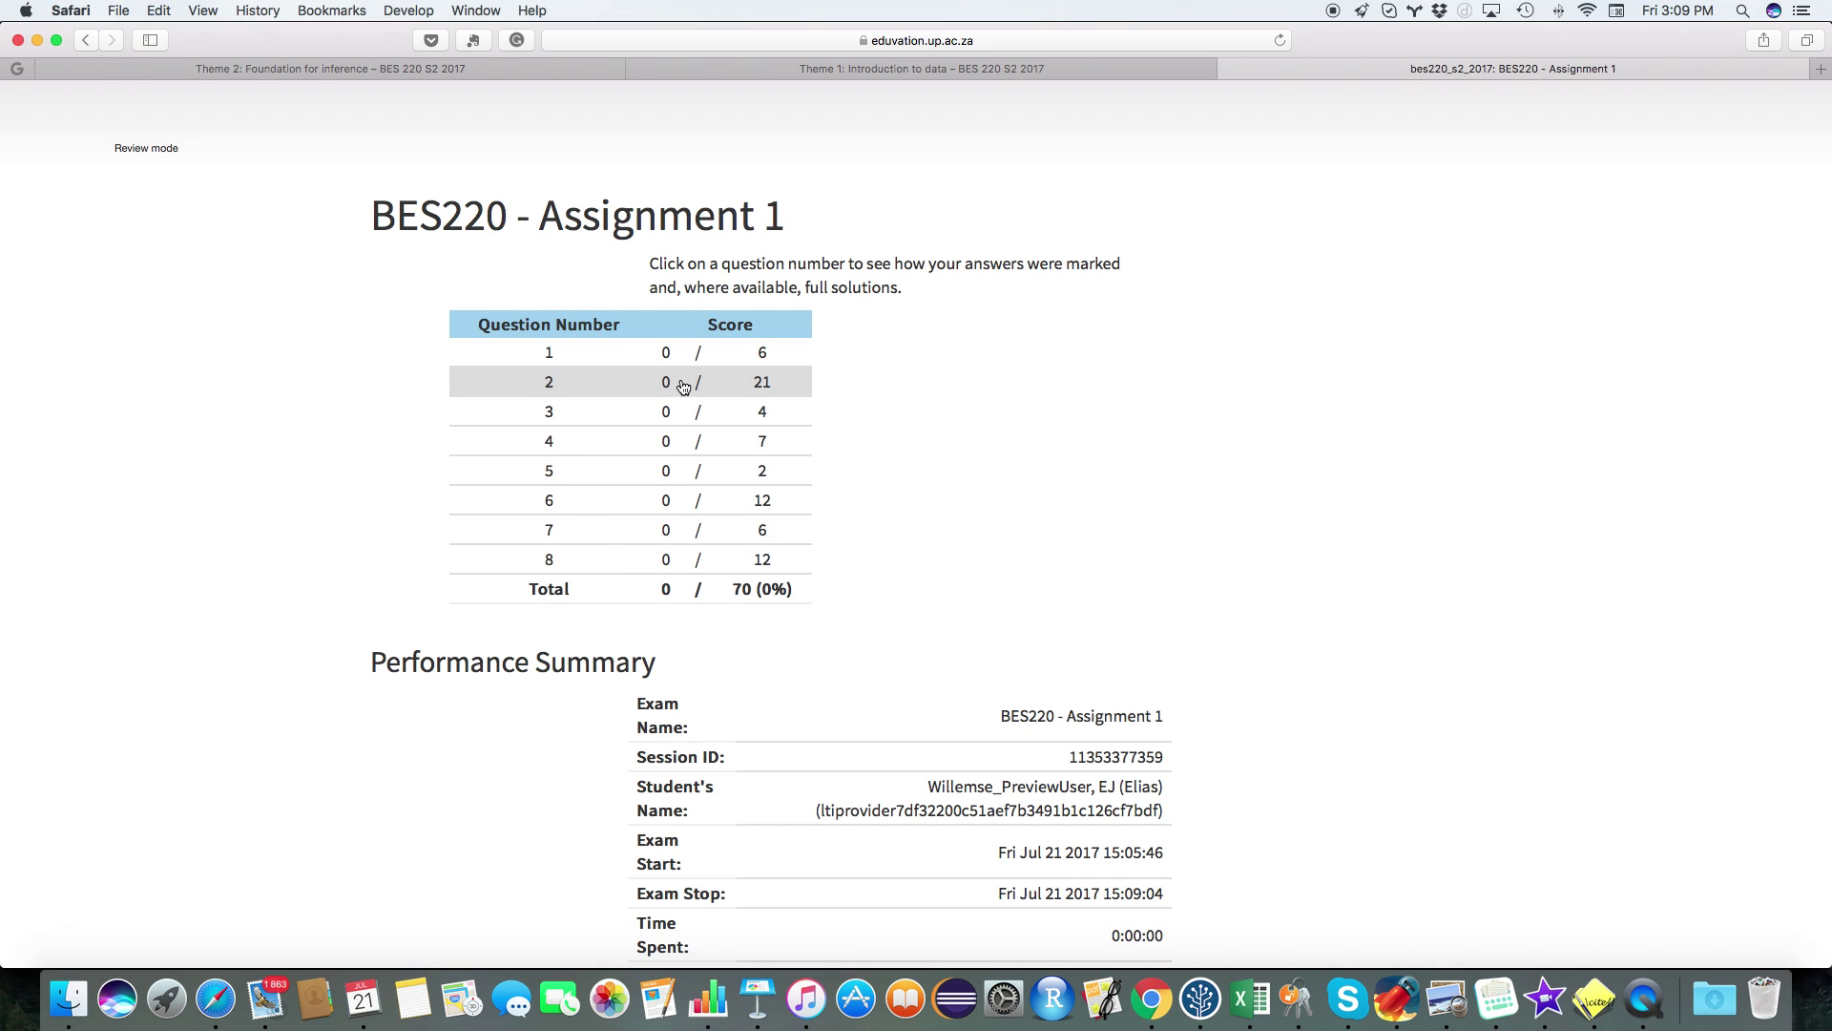
{"action": "scroll", "coordinate": [687, 391], "scroll_direction": "down", "scroll_amount": 5}
{"action": "scroll", "coordinate": [684, 386], "scroll_direction": "up", "scroll_amount": 5}
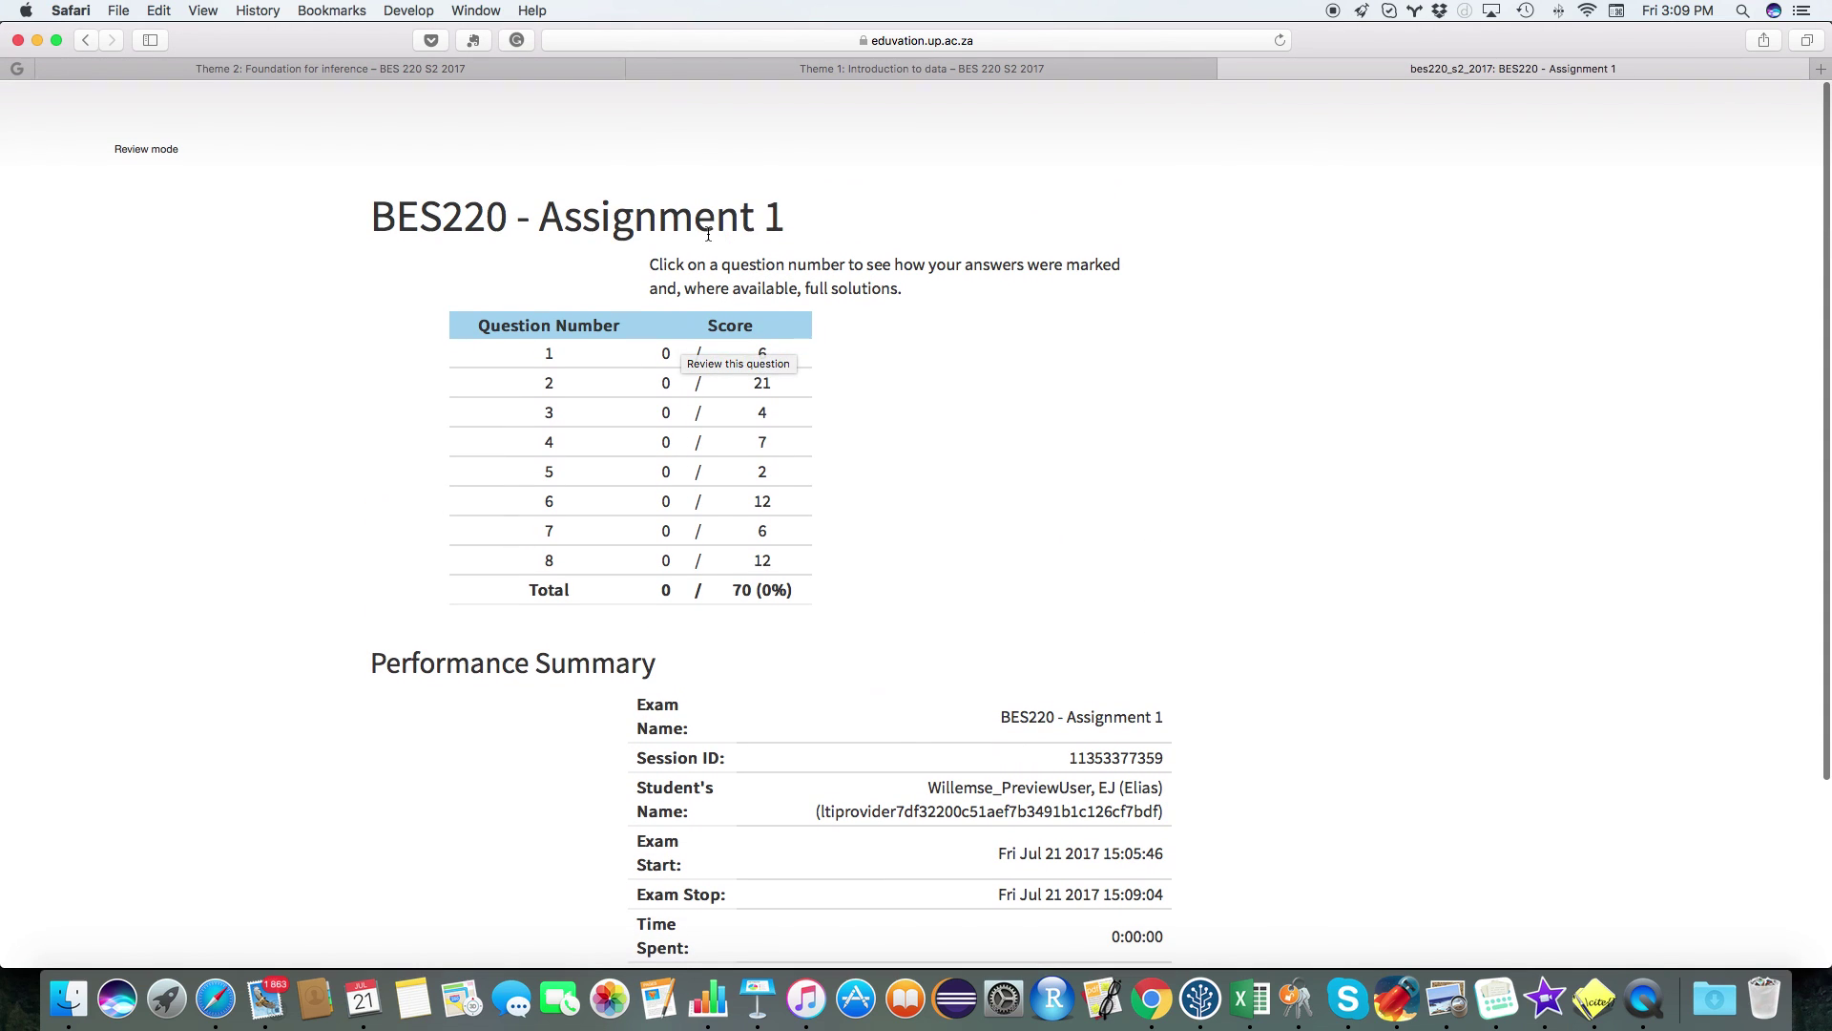
{"action": "left_click", "coordinate": [744, 493]}
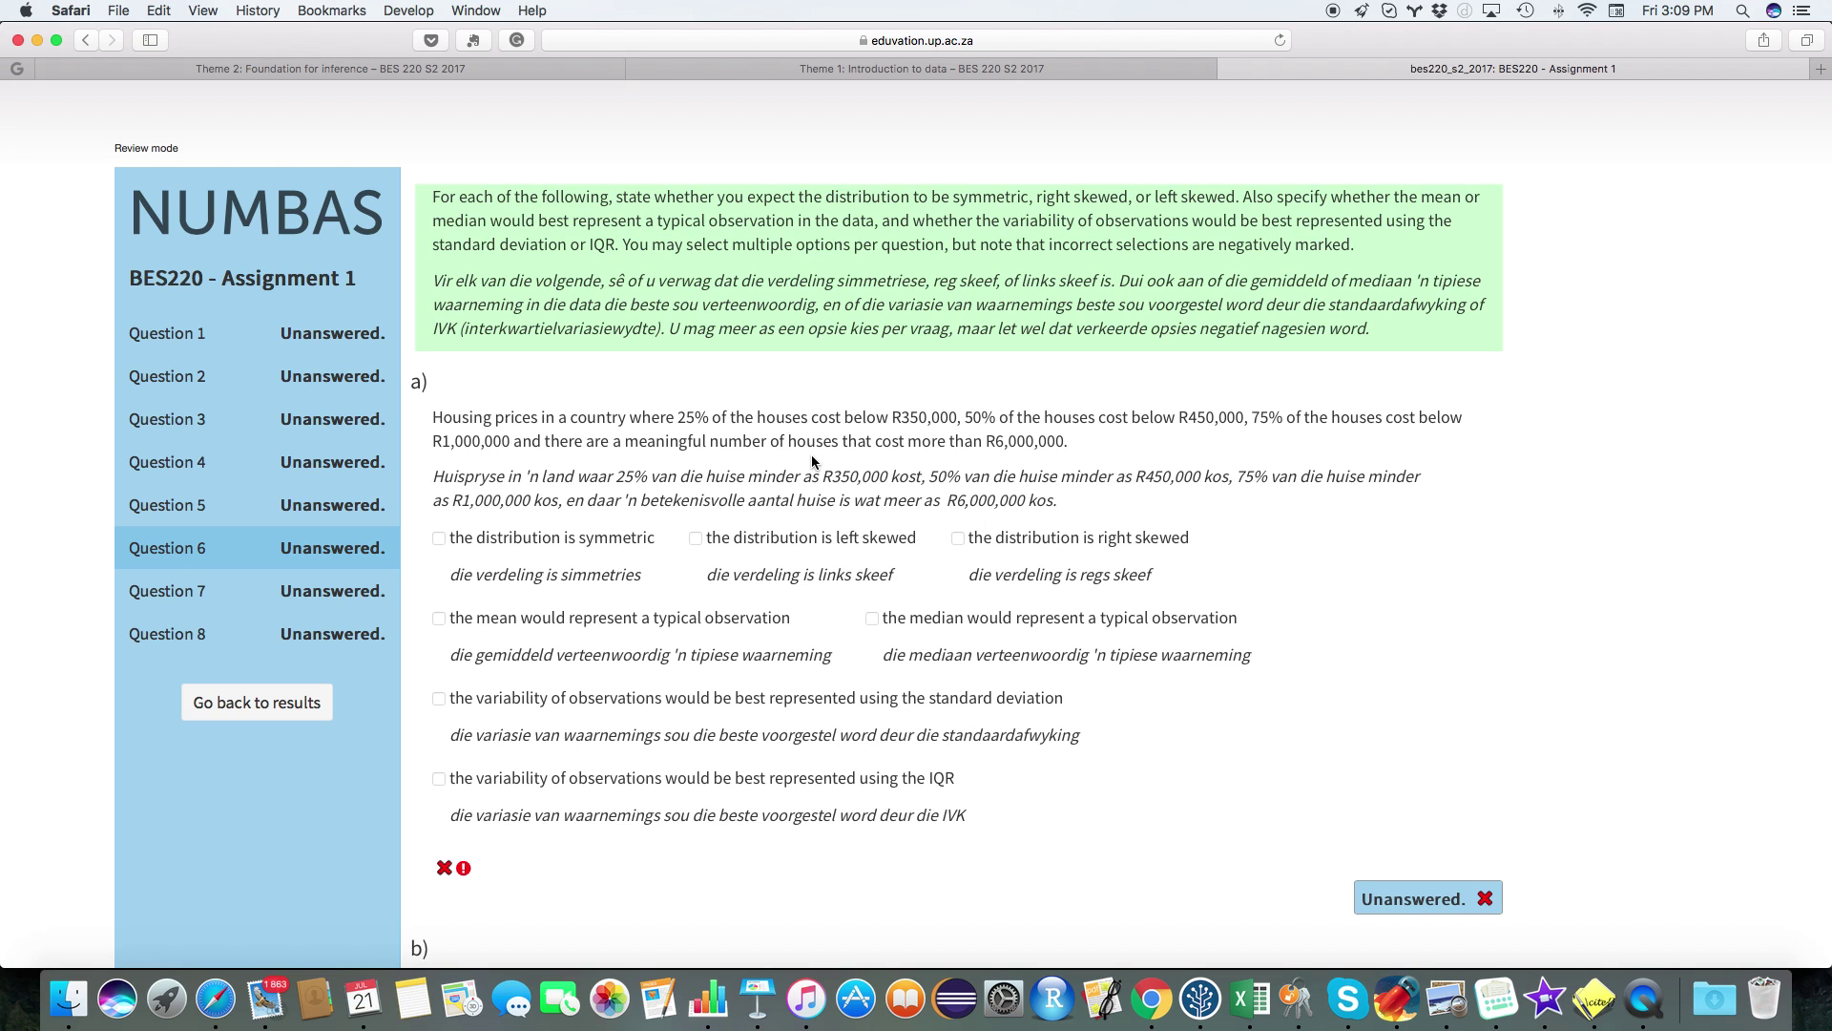
{"action": "scroll", "coordinate": [811, 456], "scroll_direction": "down", "scroll_amount": 15}
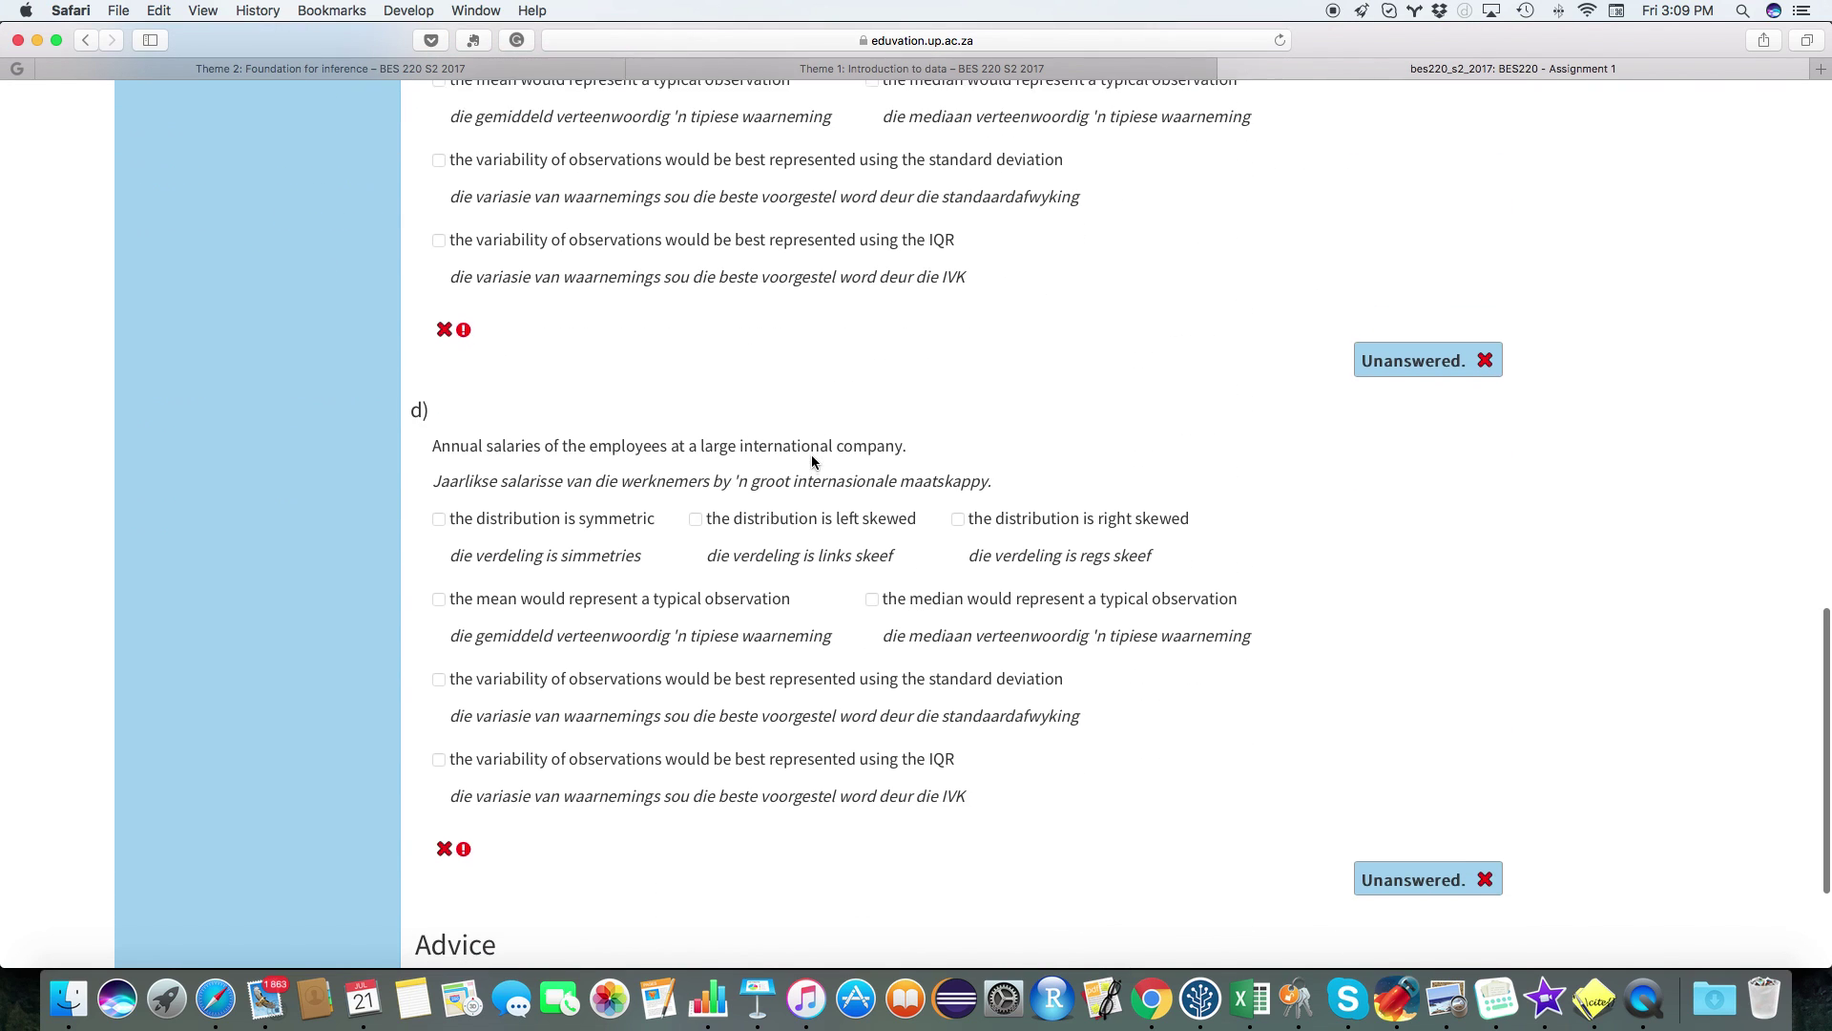
{"action": "scroll", "coordinate": [812, 460], "scroll_direction": "down", "scroll_amount": 5}
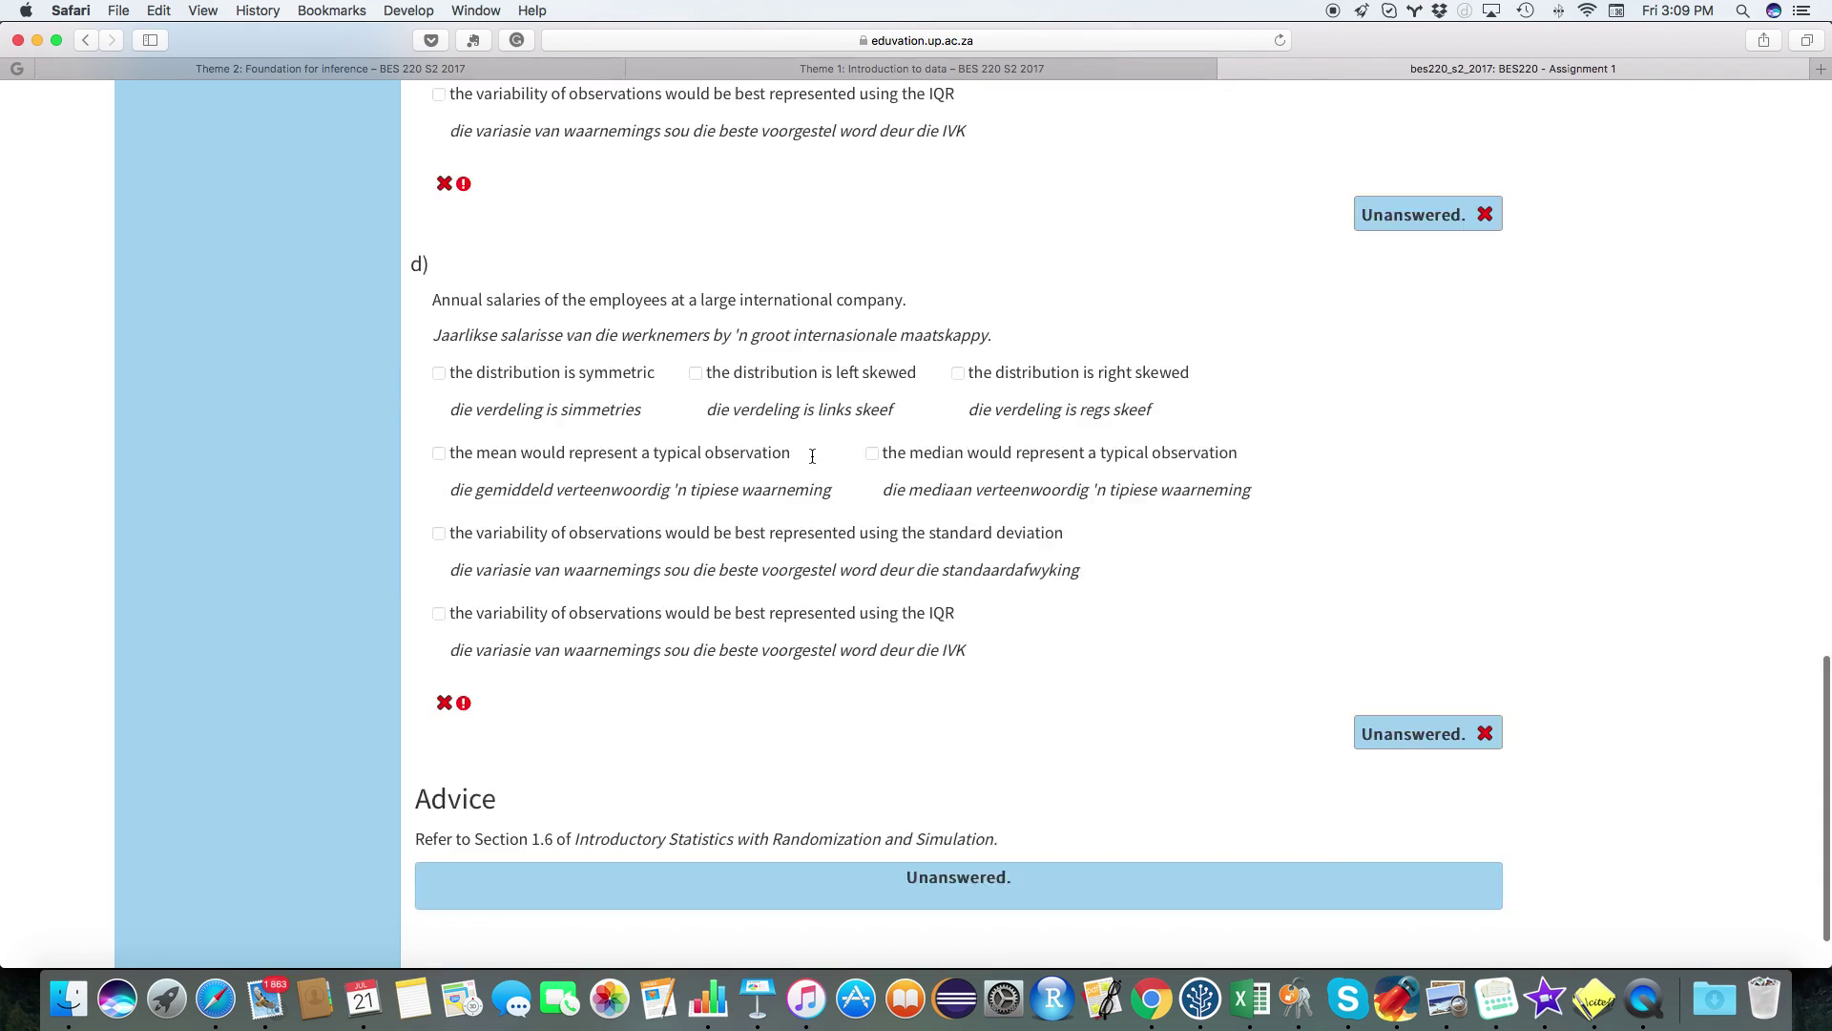
{"action": "scroll", "coordinate": [812, 456], "scroll_direction": "up", "scroll_amount": 20}
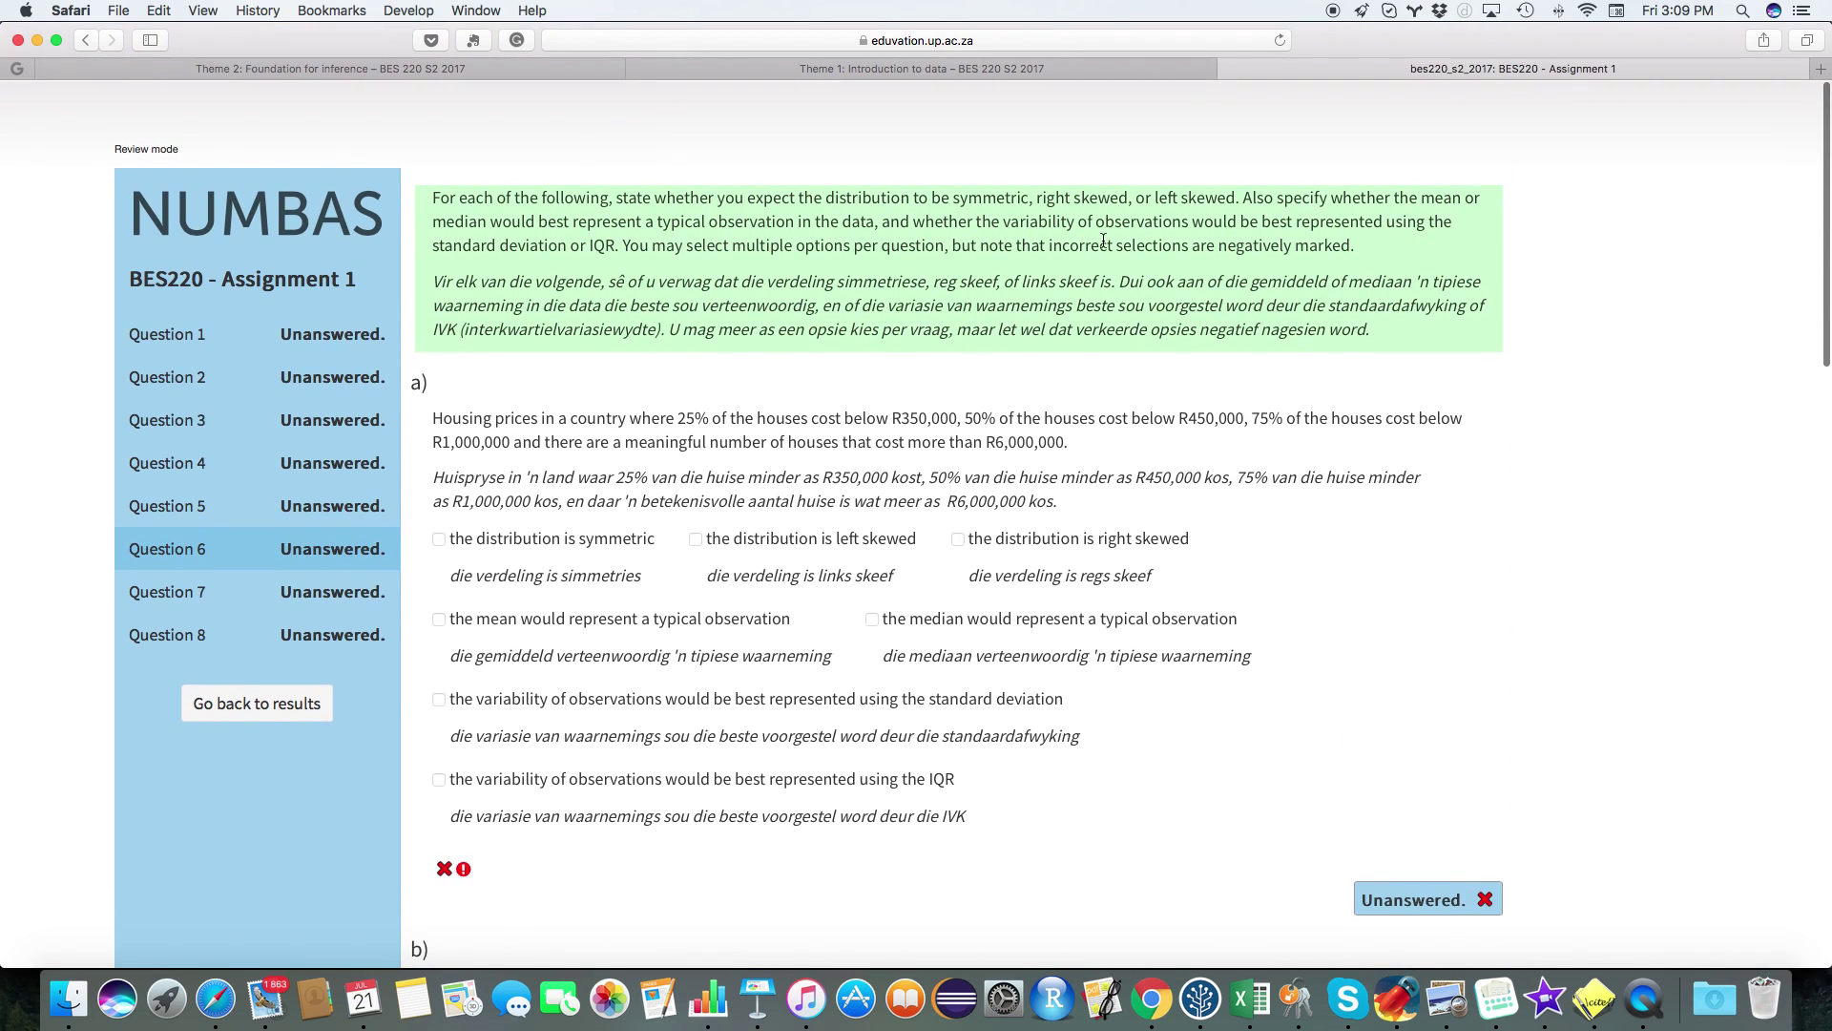
{"action": "left_click", "coordinate": [1229, 68]}
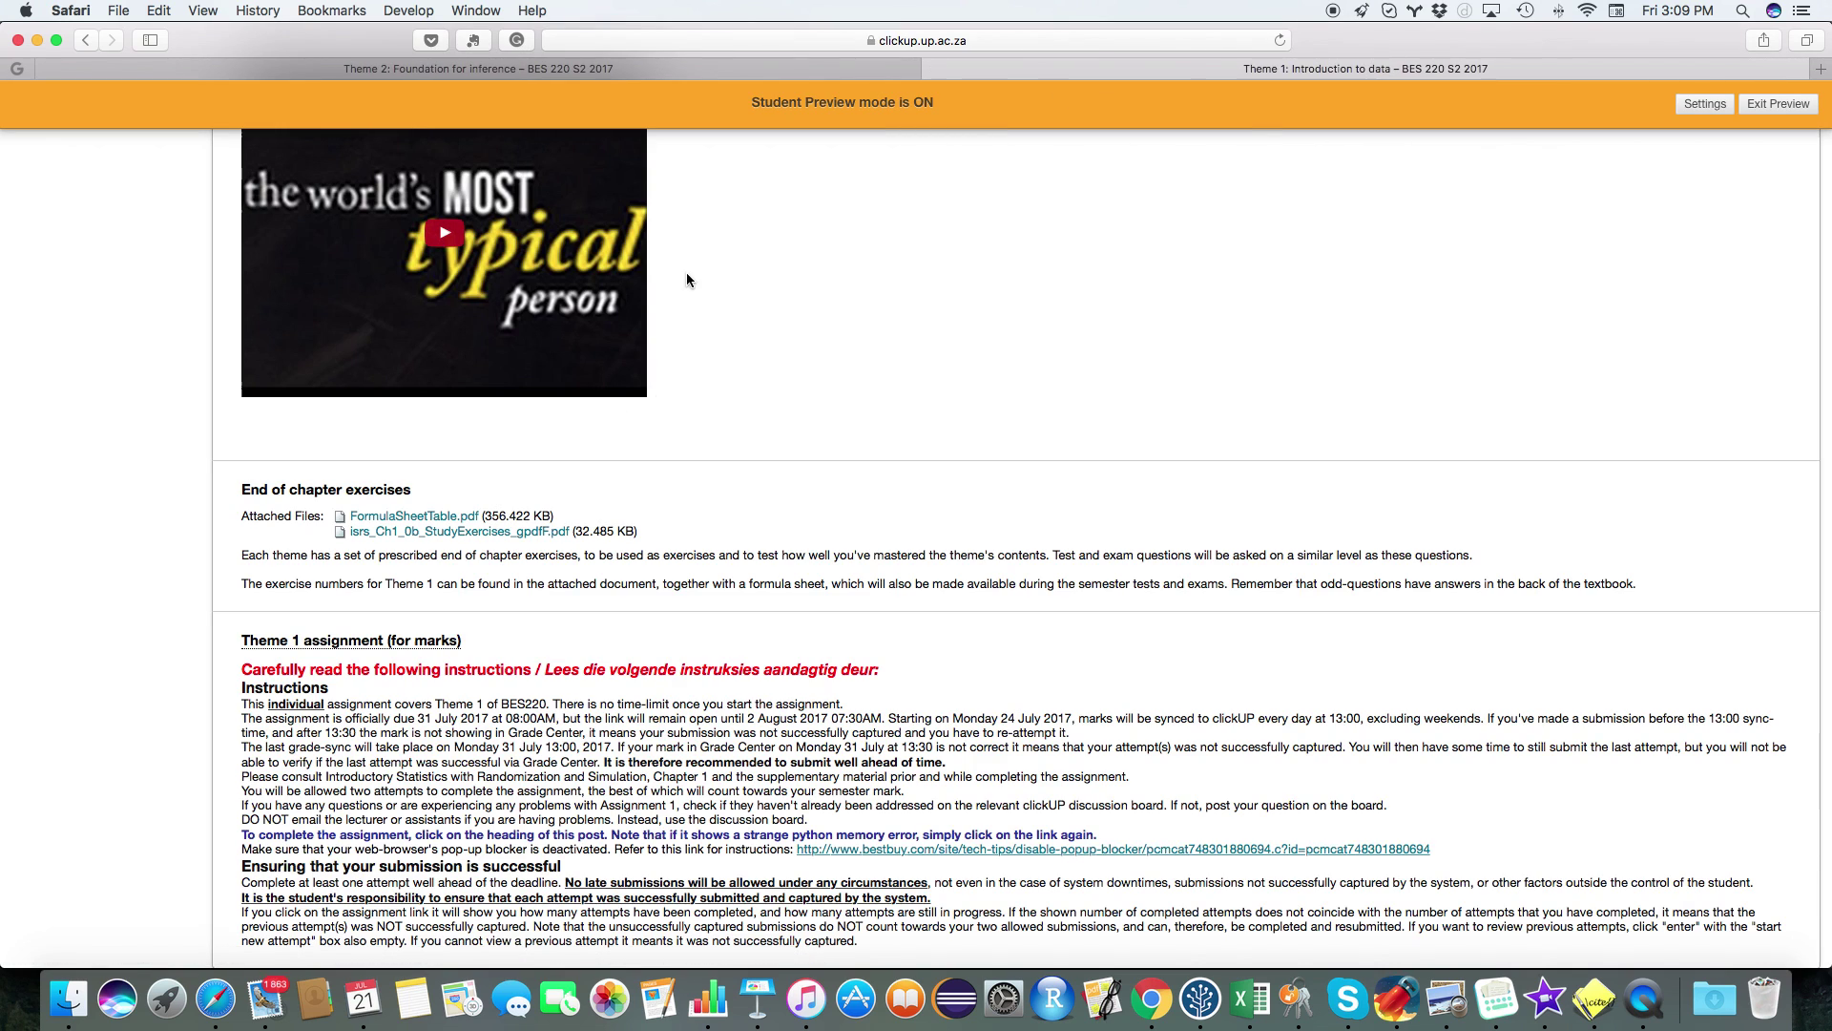